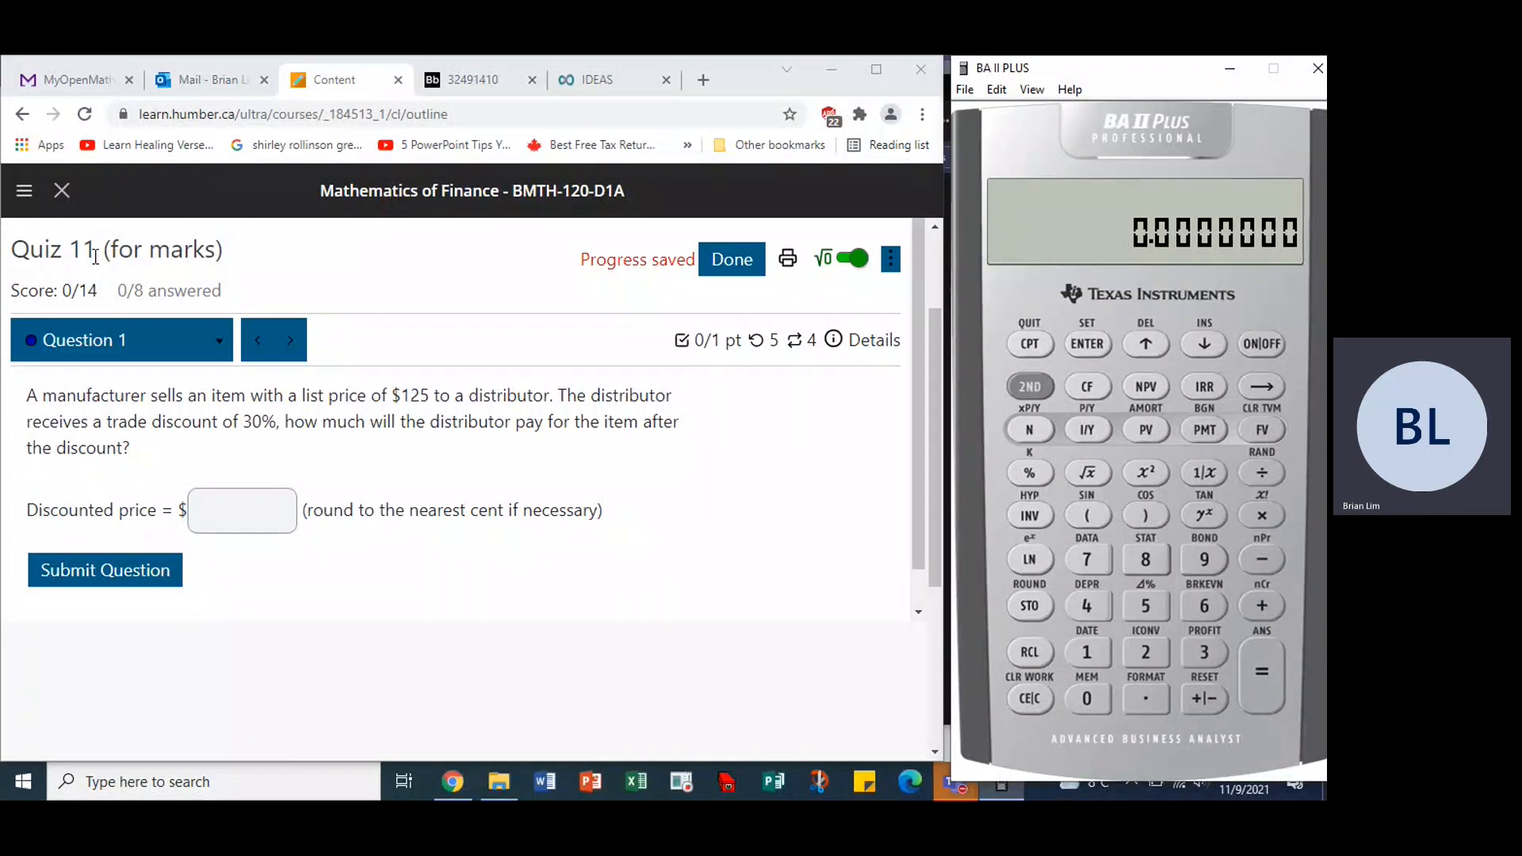
Select and copy the full Quiz 11 trade-discount question text (list price $125, 30% discount) in the browser
left_click(29, 393)
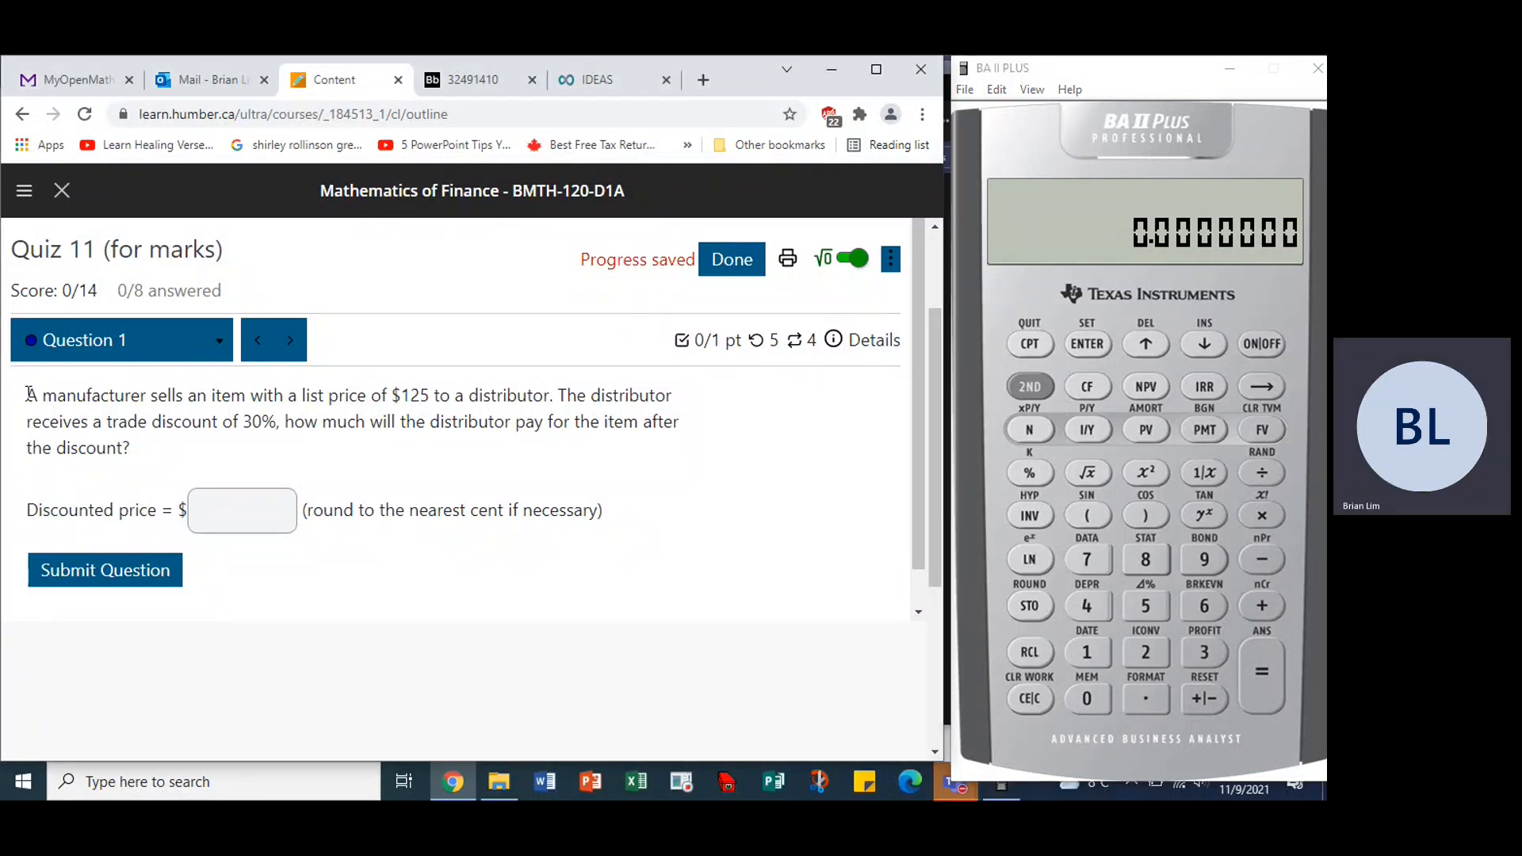
left_click_drag(29, 394, 318, 395)
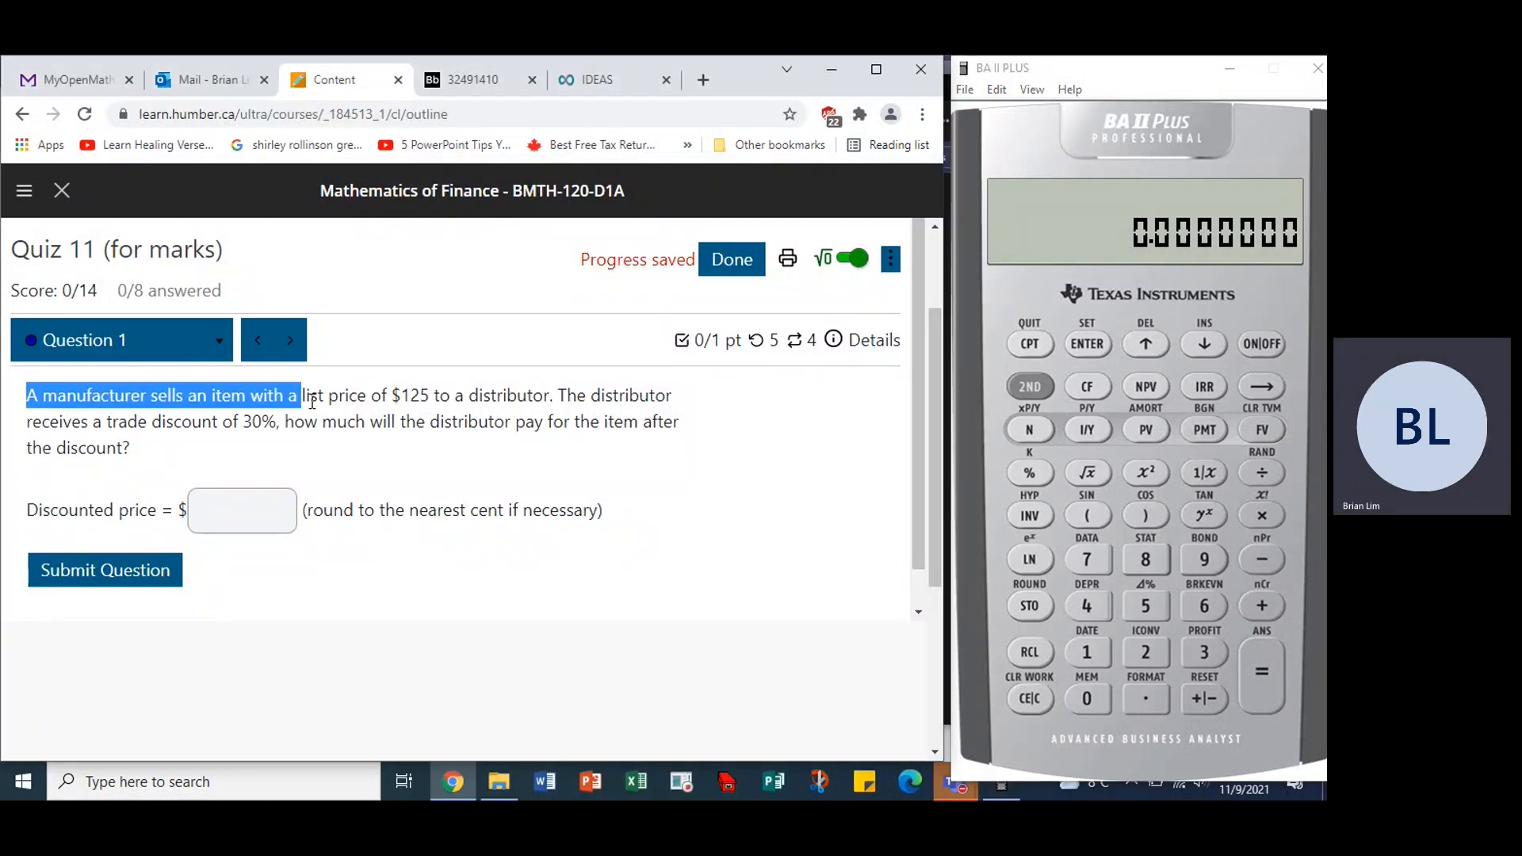
left_click_drag(317, 395, 398, 395)
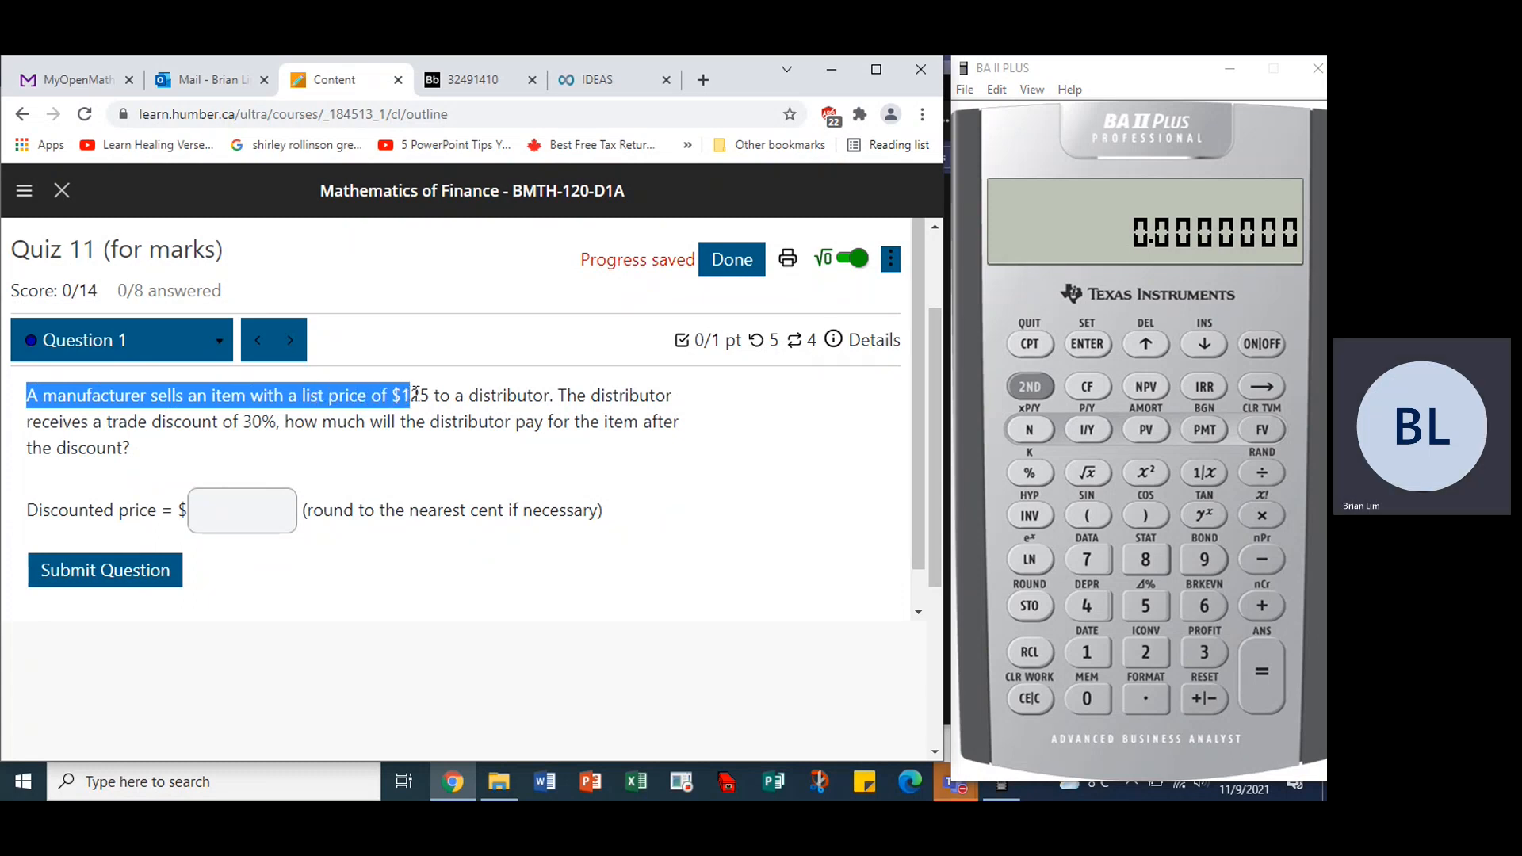
left_click_drag(400, 396, 586, 393)
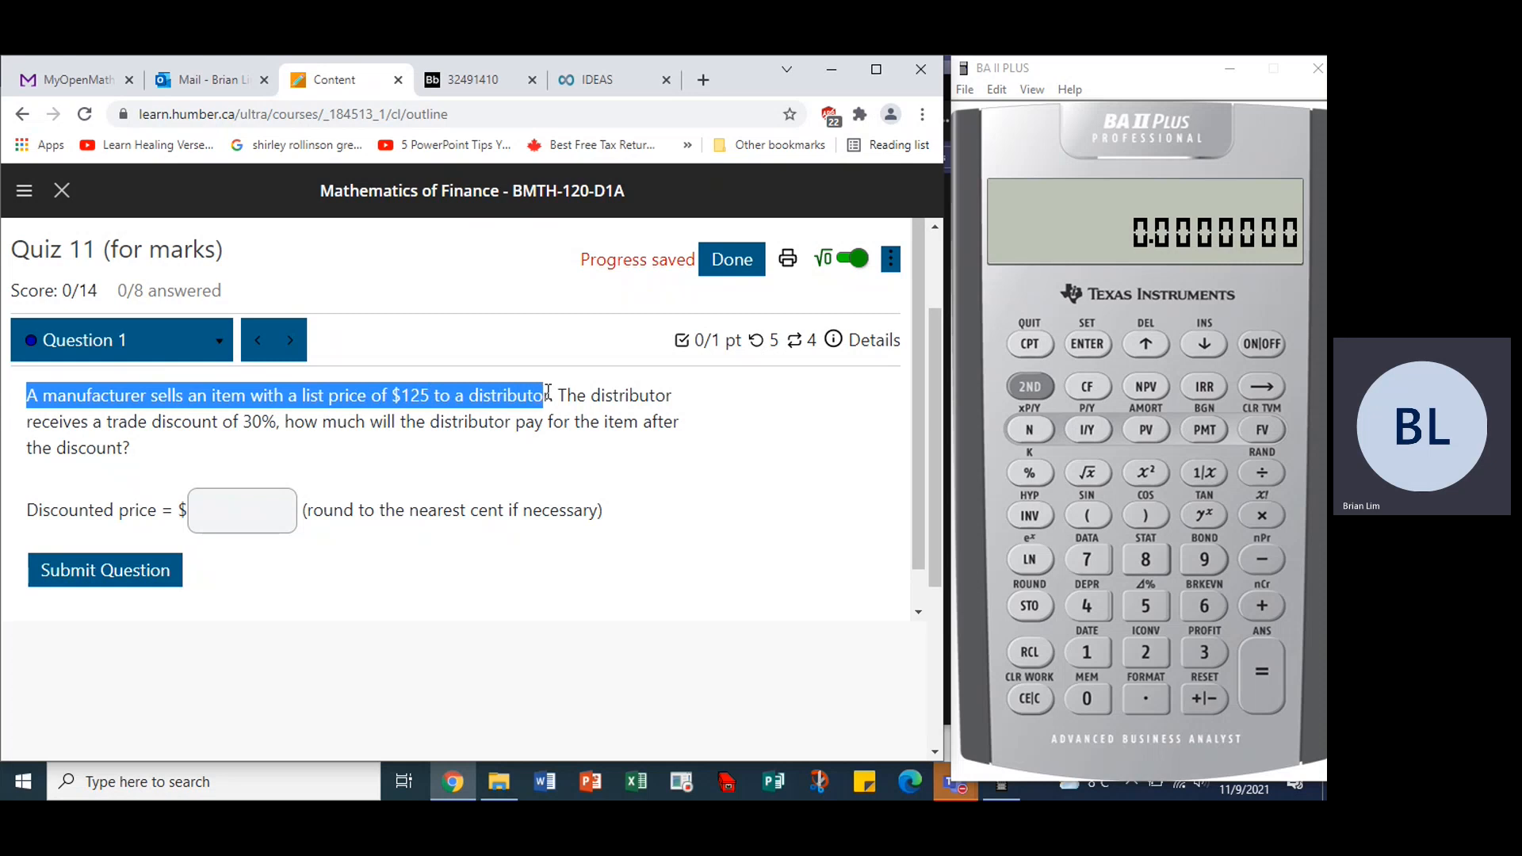
mouse_move(585, 392)
left_mouse_down()
mouse_move(662, 422)
mouse_move(286, 429)
left_mouse_up()
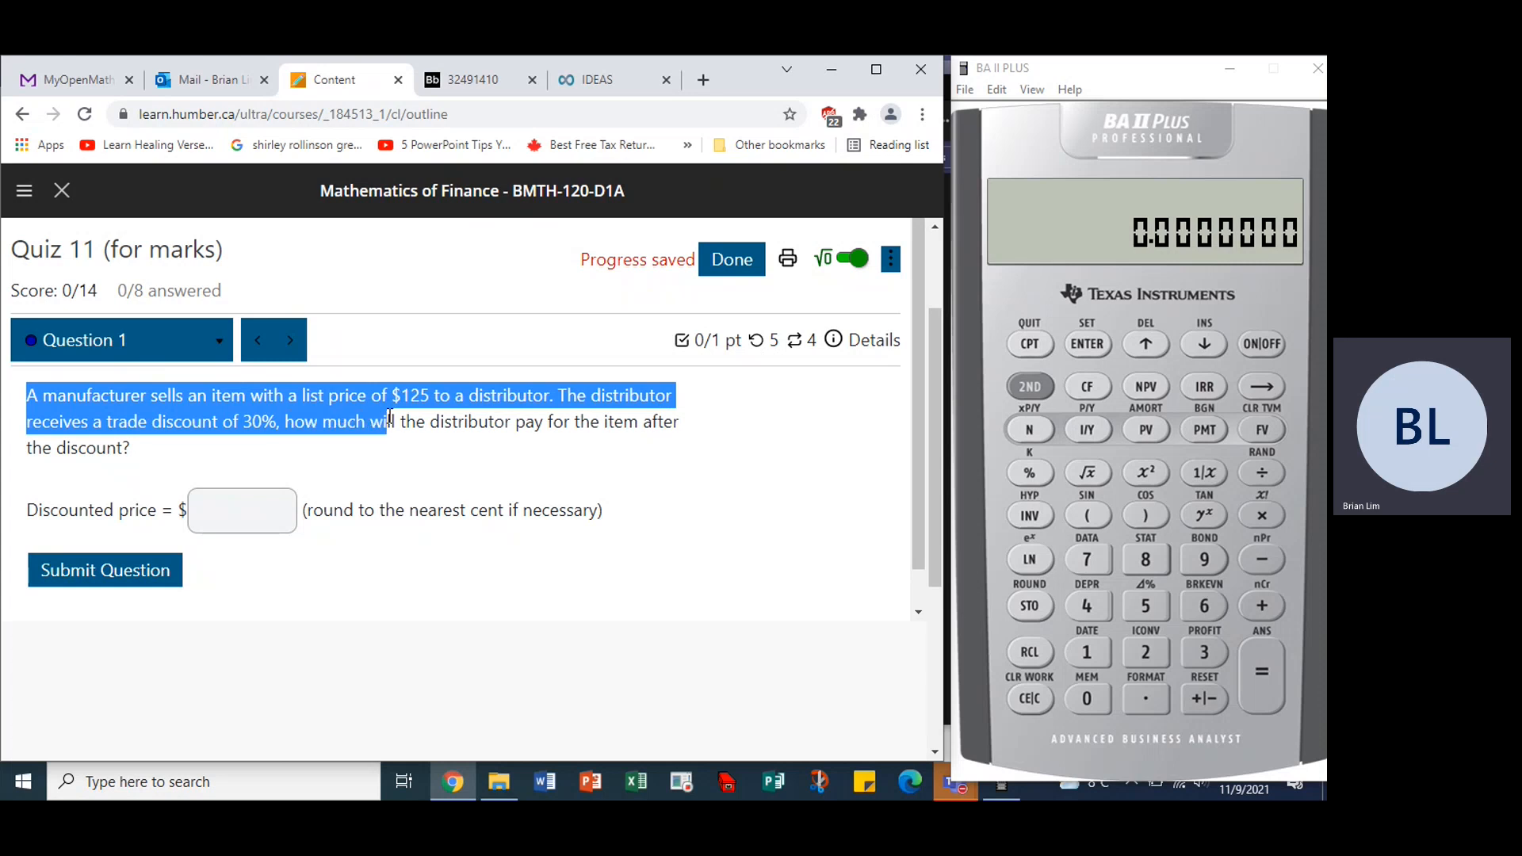
mouse_move(286, 428)
left_mouse_down()
mouse_move(638, 422)
mouse_move(614, 446)
left_mouse_up()
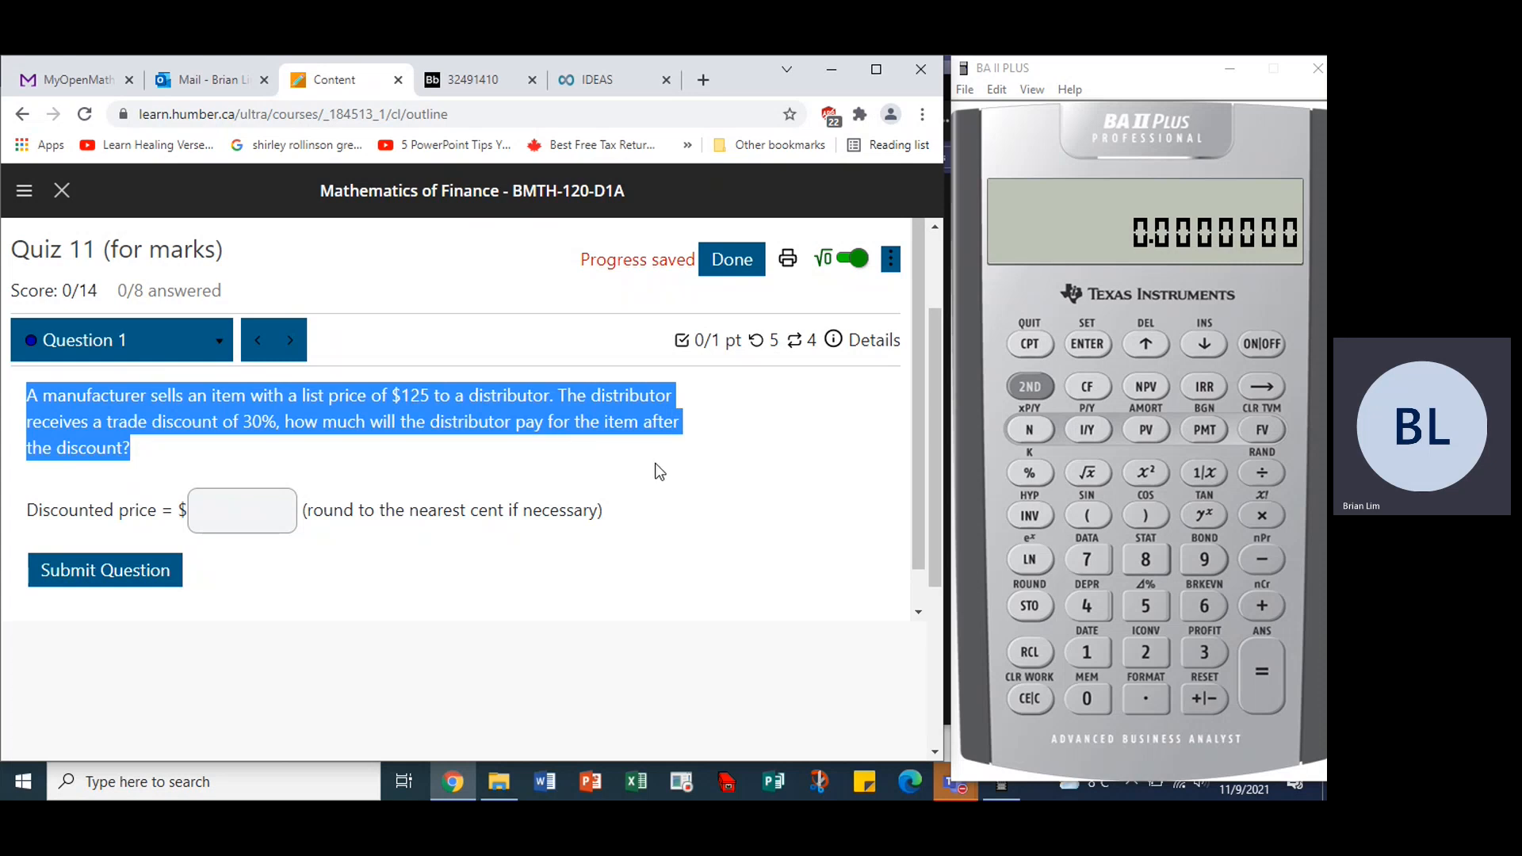
left_click(548, 786)
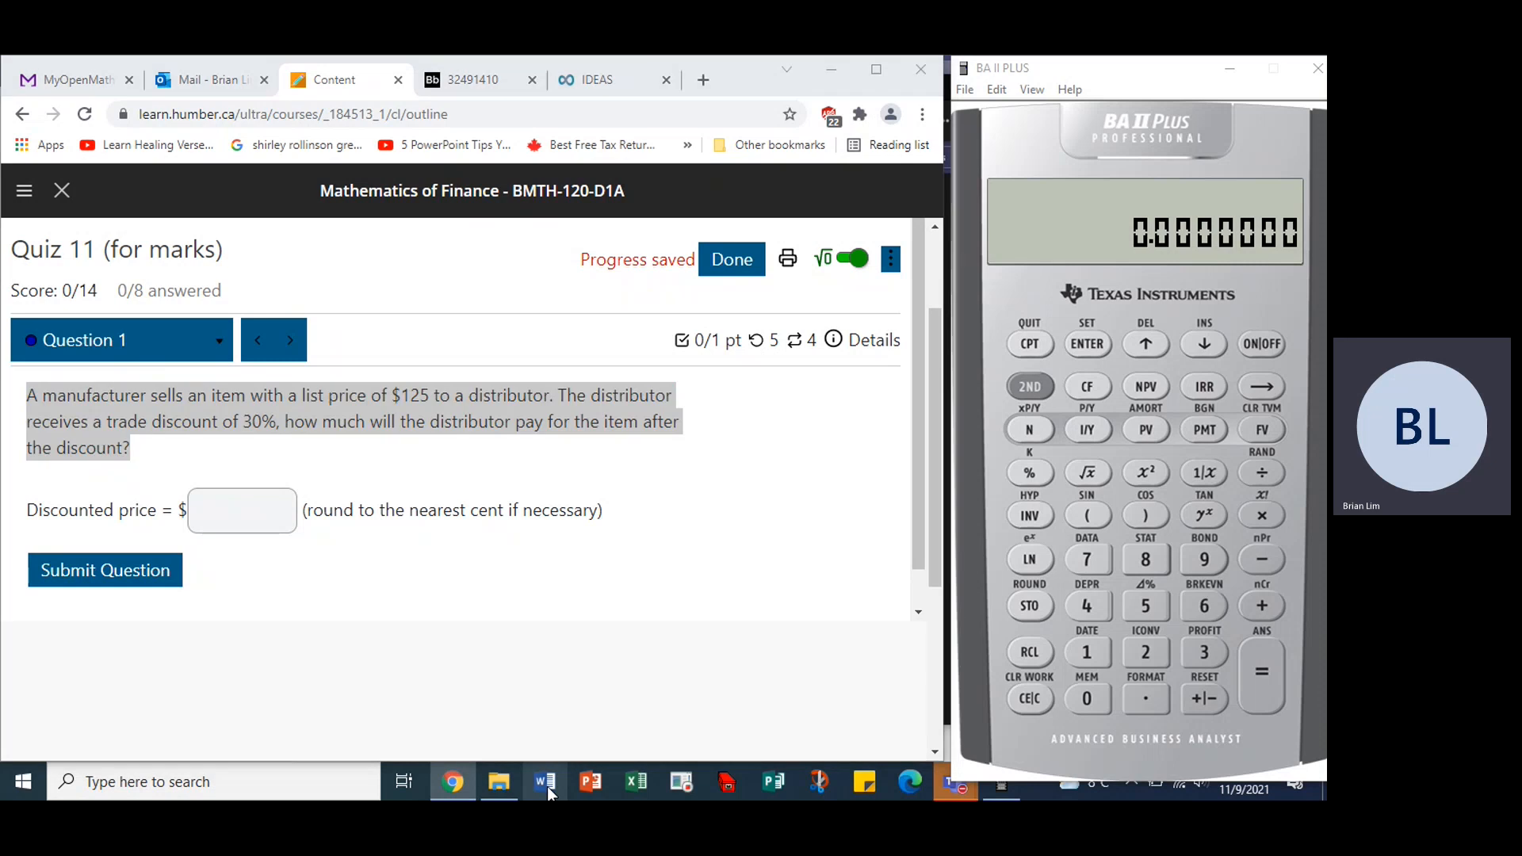
left_click(593, 458)
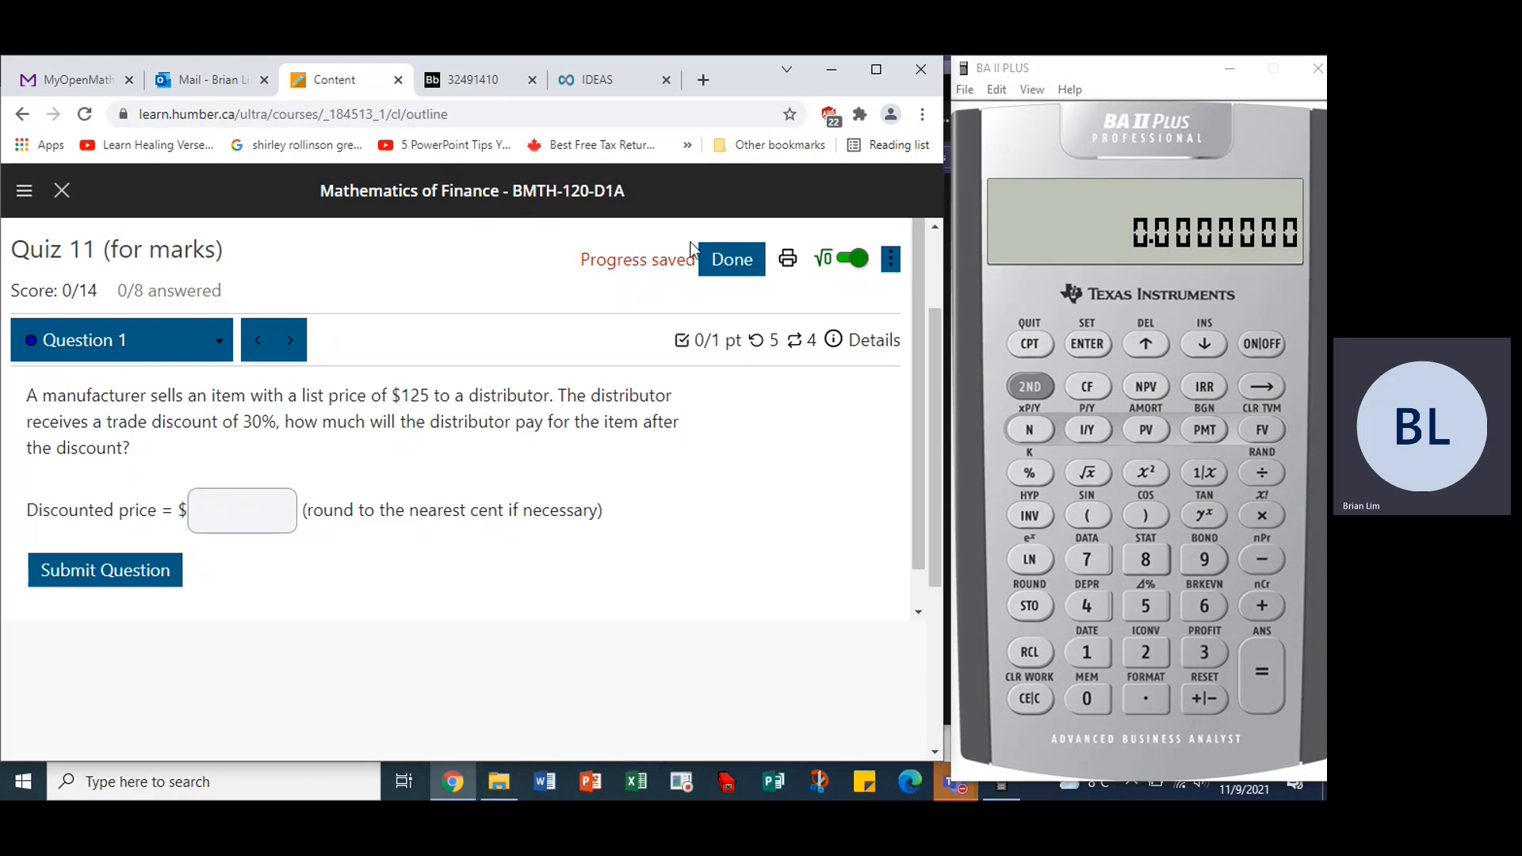
left_click(485, 84)
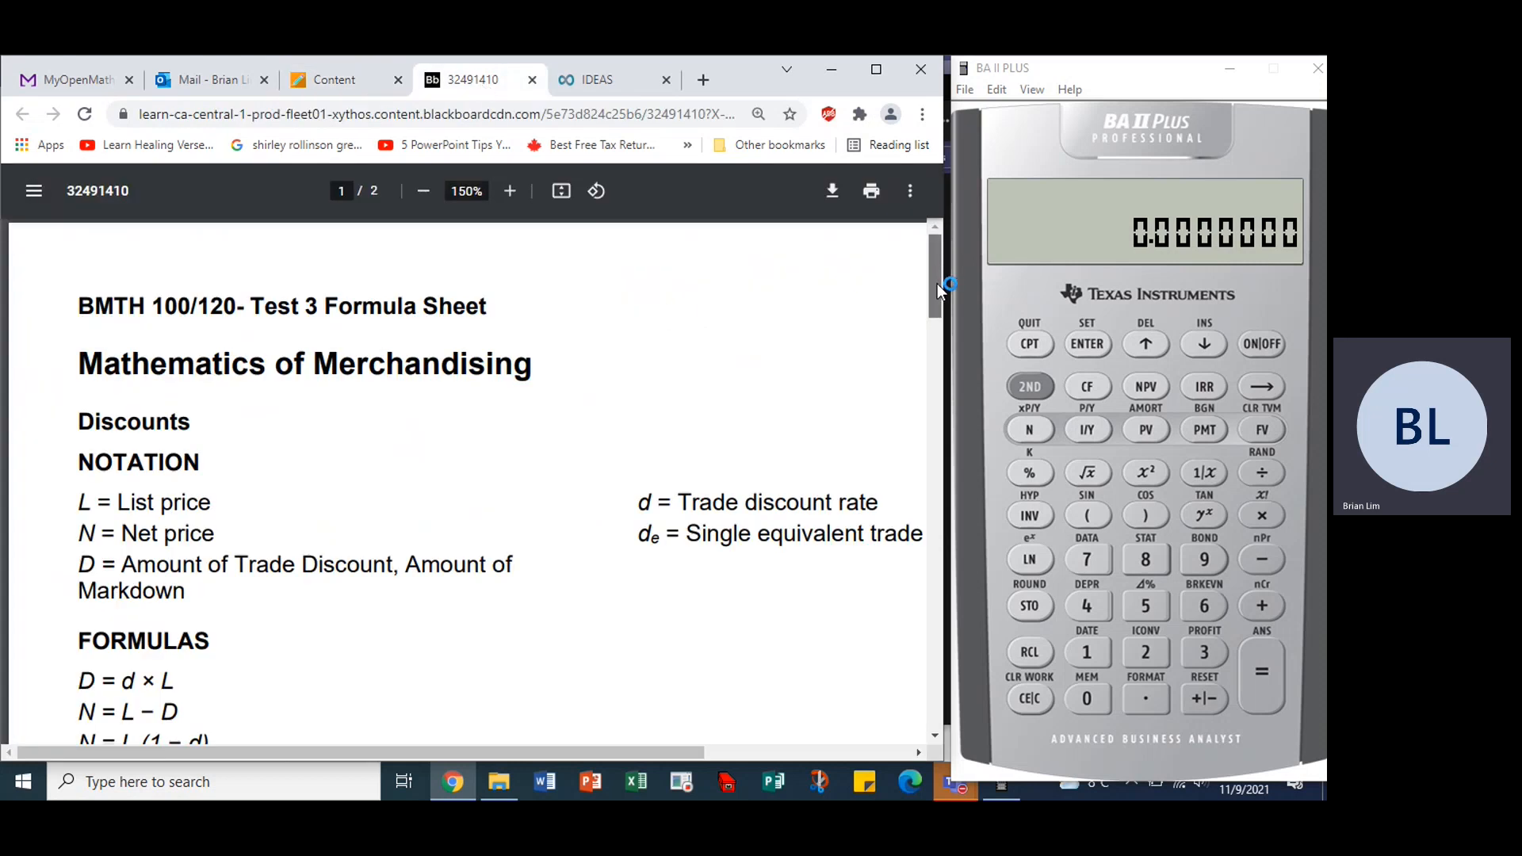
left_click_drag(938, 269, 936, 338)
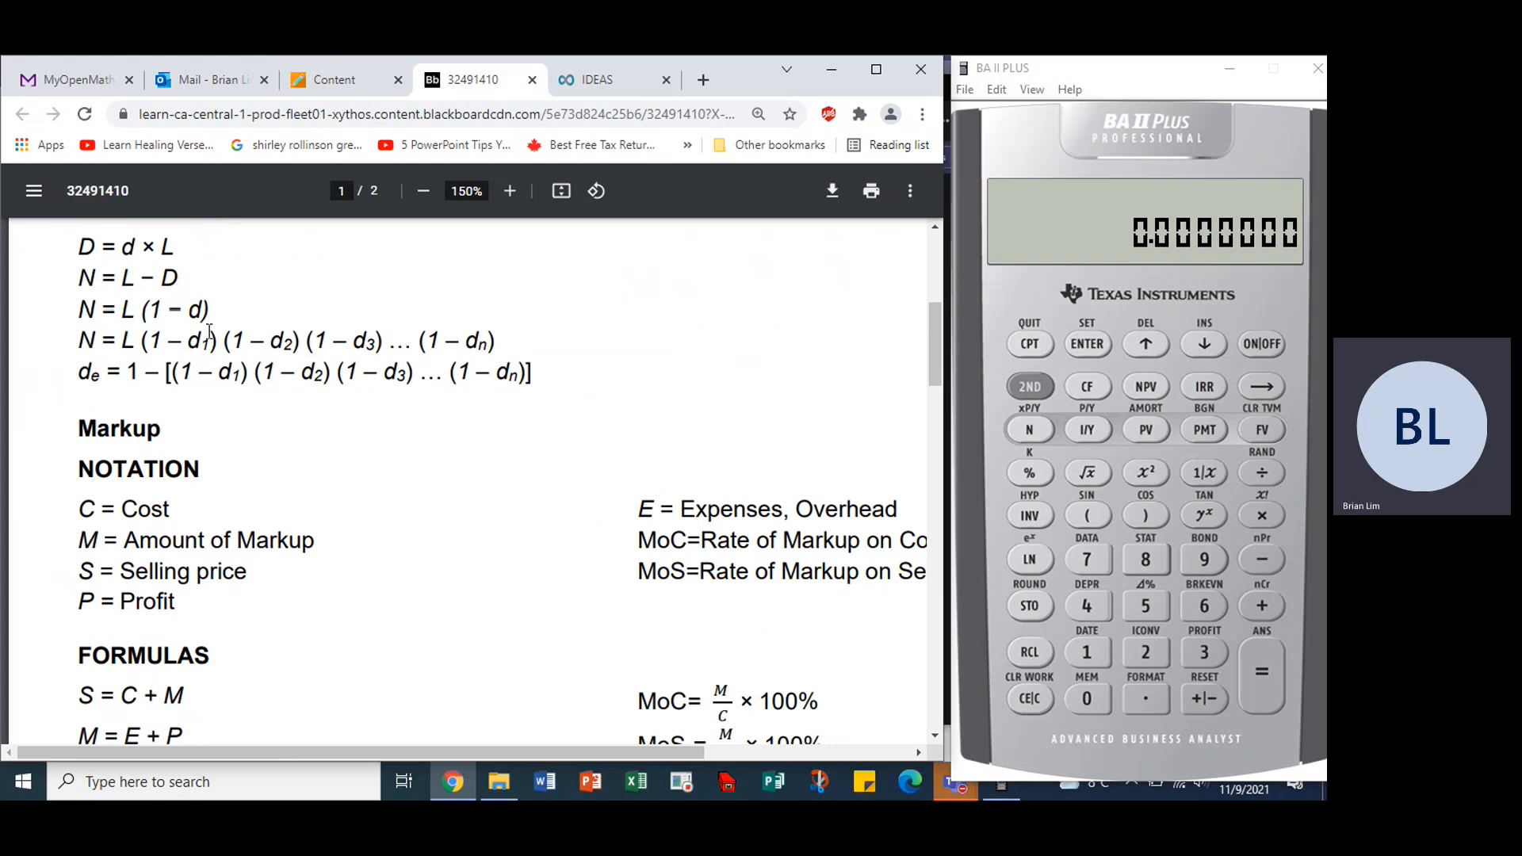
left_click_drag(224, 306, 84, 299)
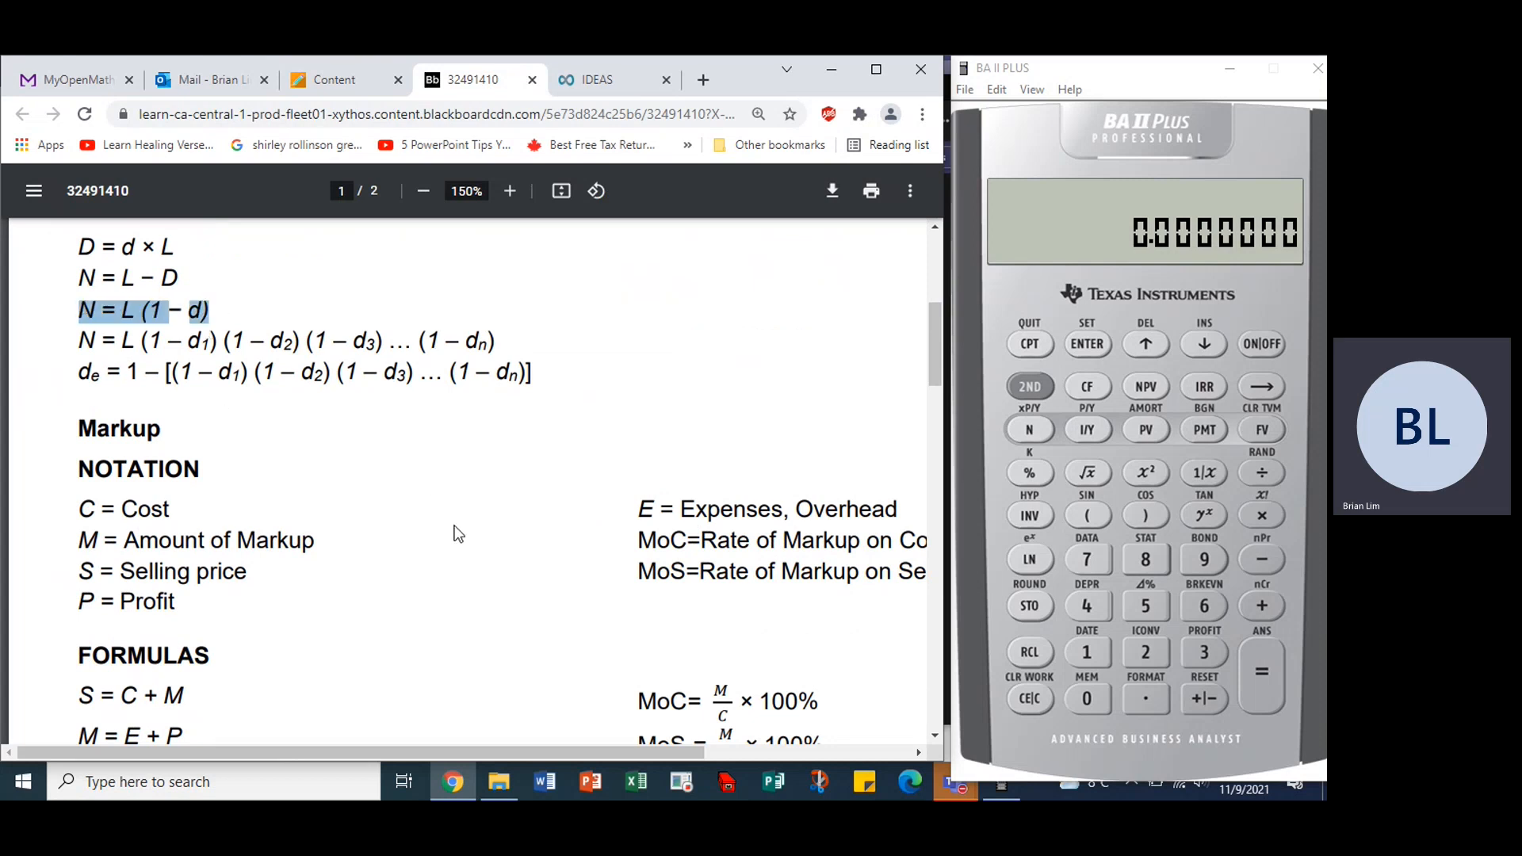
left_click(506, 636)
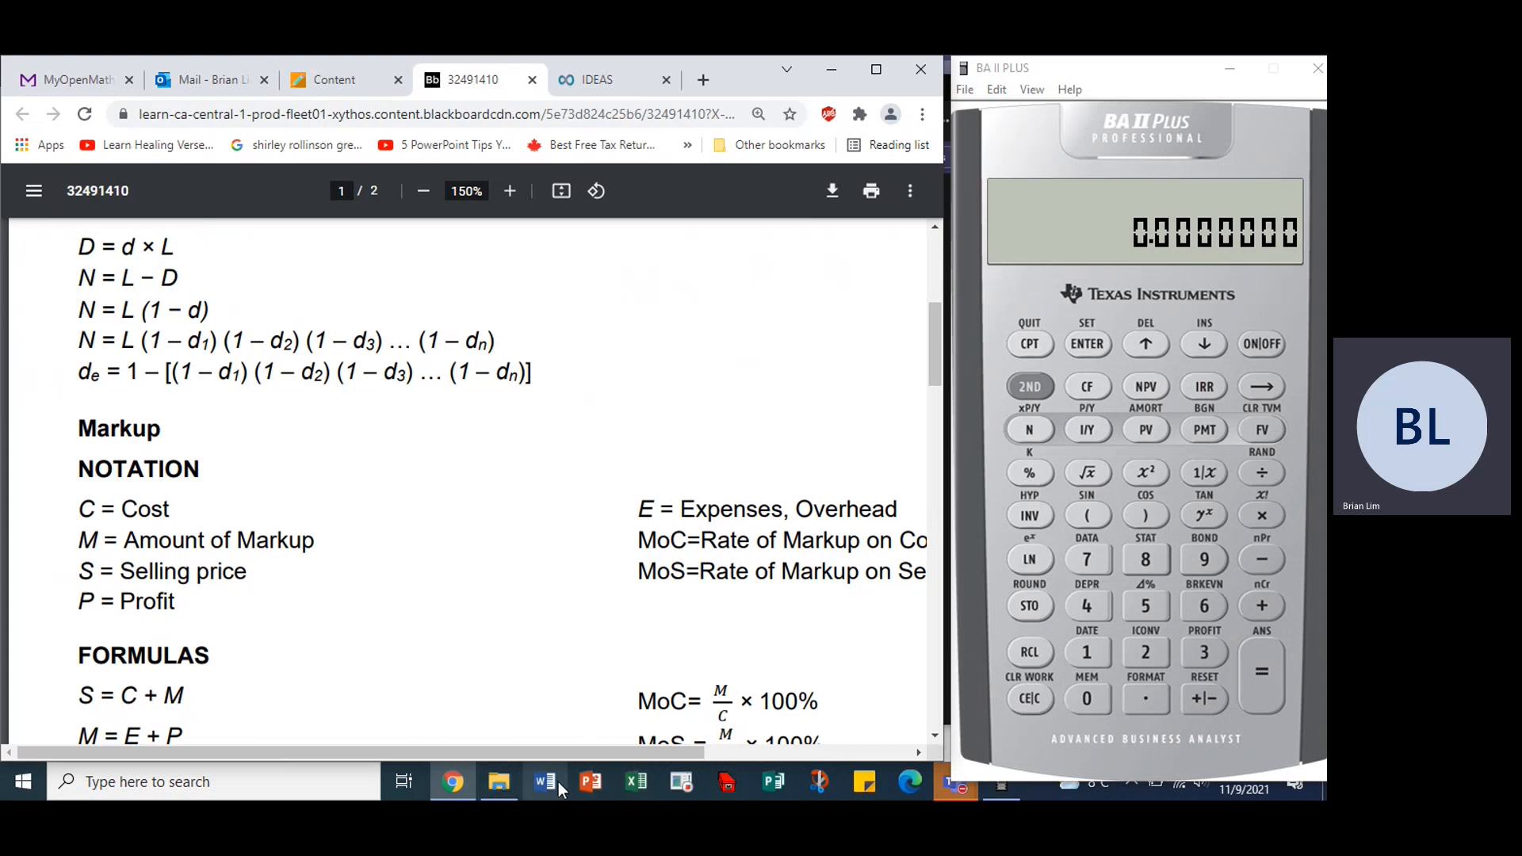
left_click(339, 86)
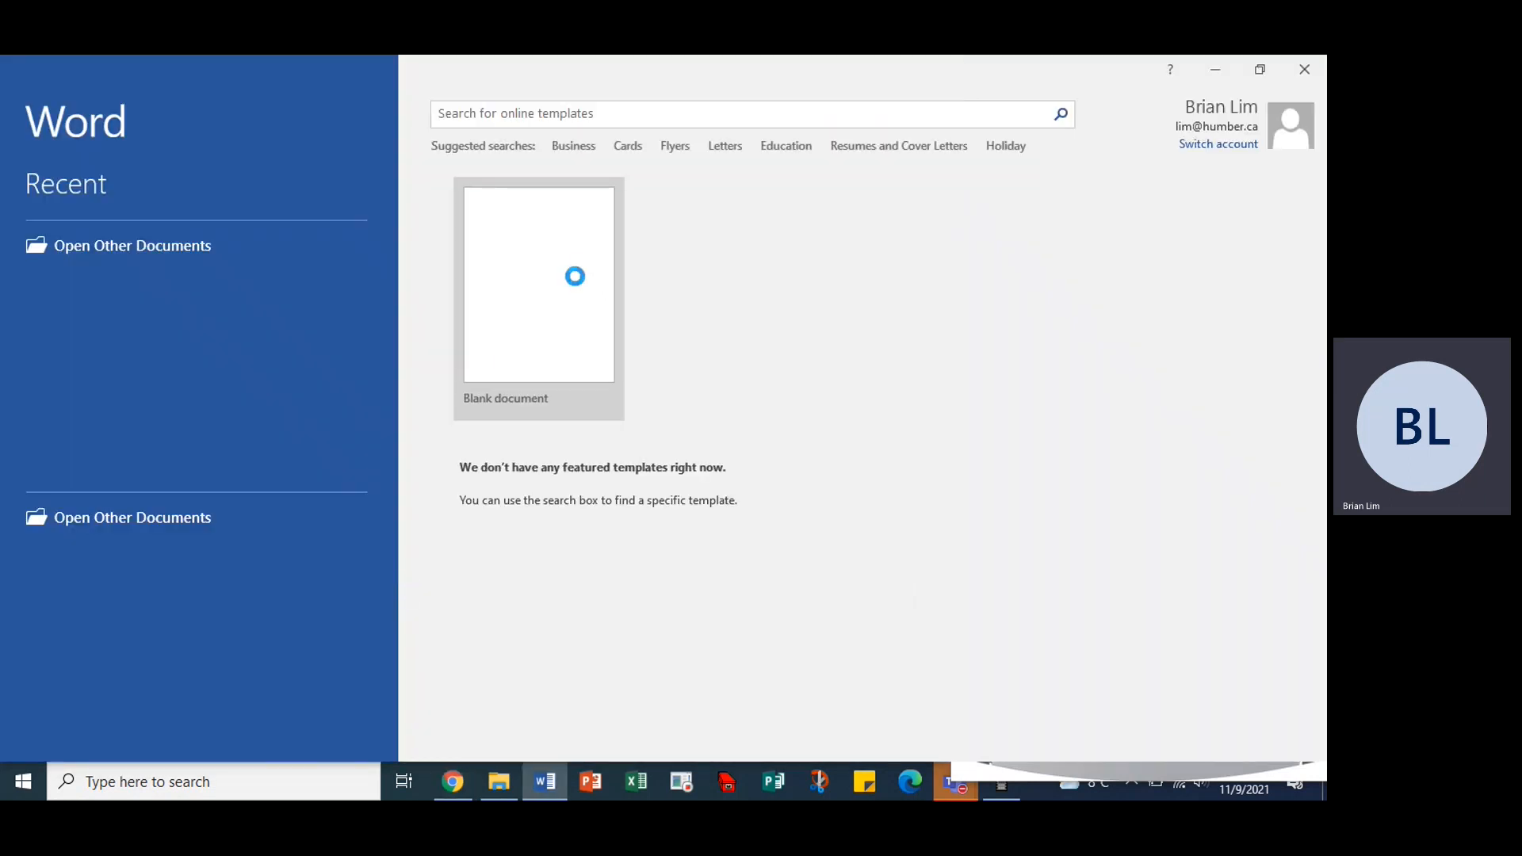
Create a new blank document from the Word start screen
left_click(568, 301)
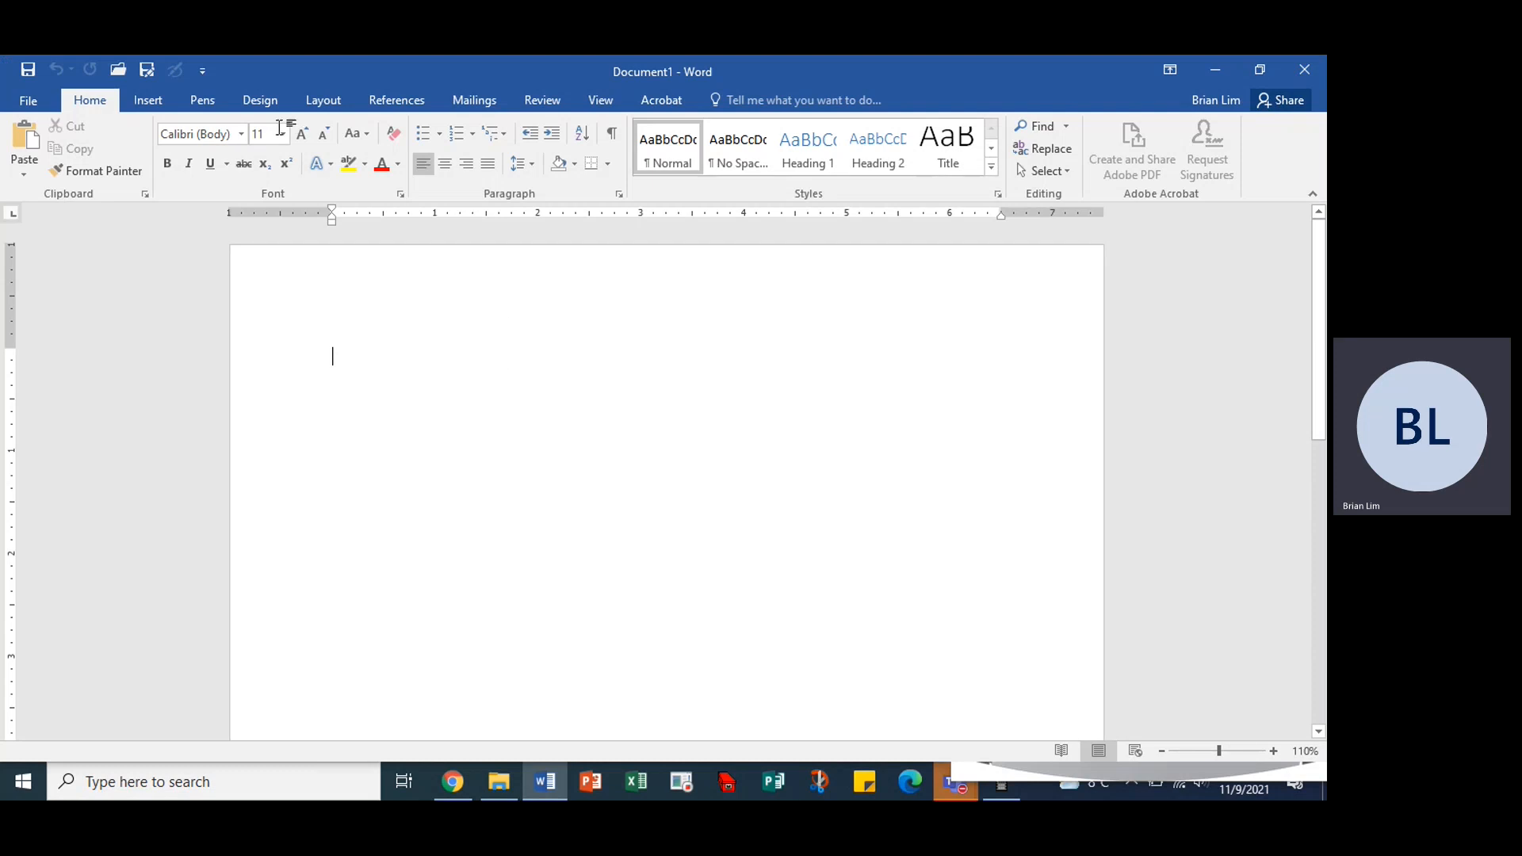
Set the document font to Verdana at size 14
left_click(196, 133)
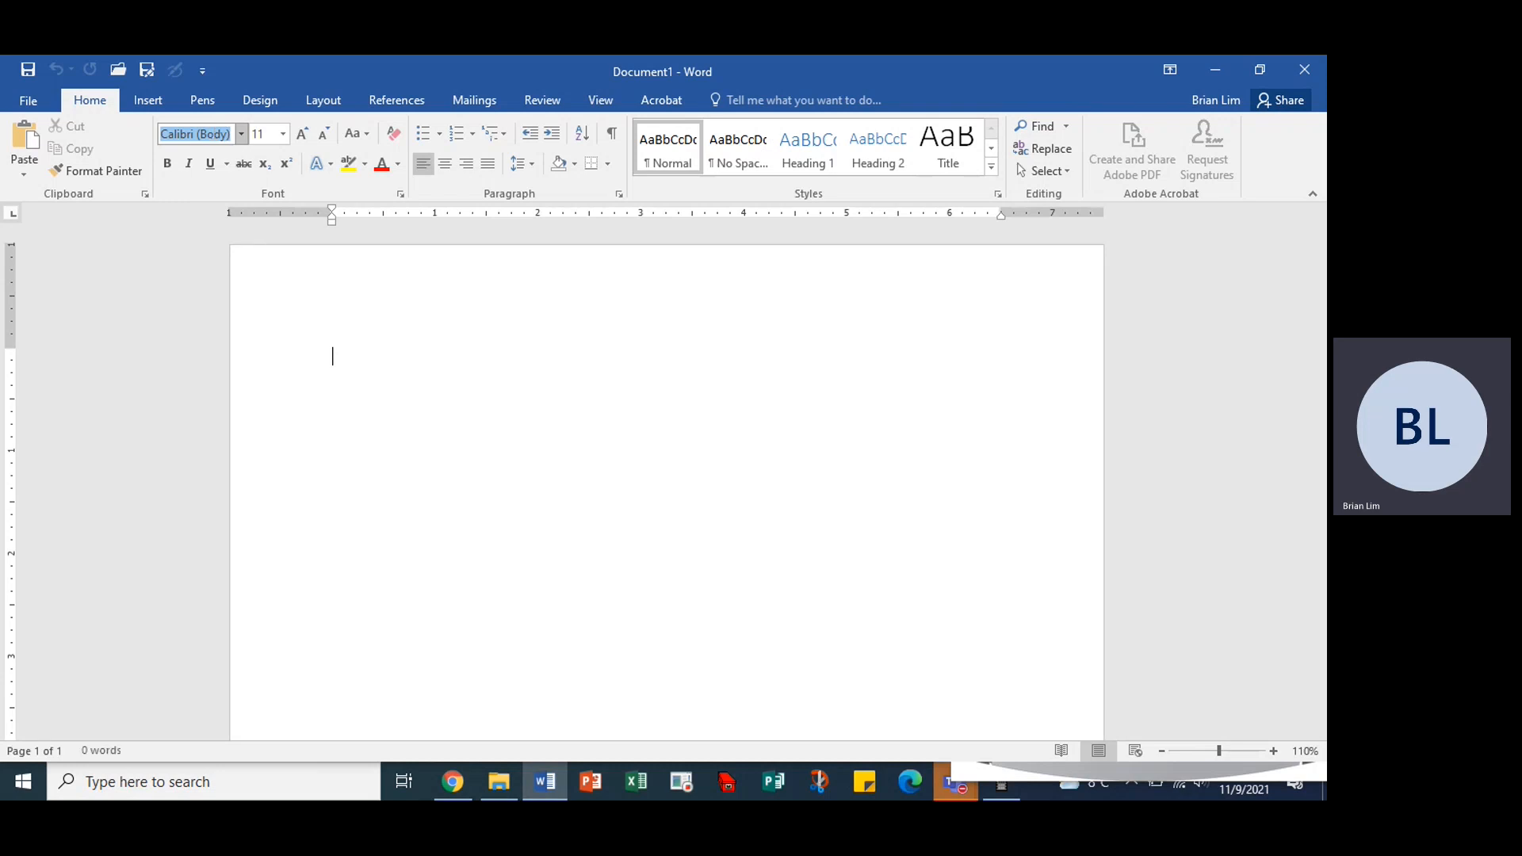
type("Verdana")
key("Return")
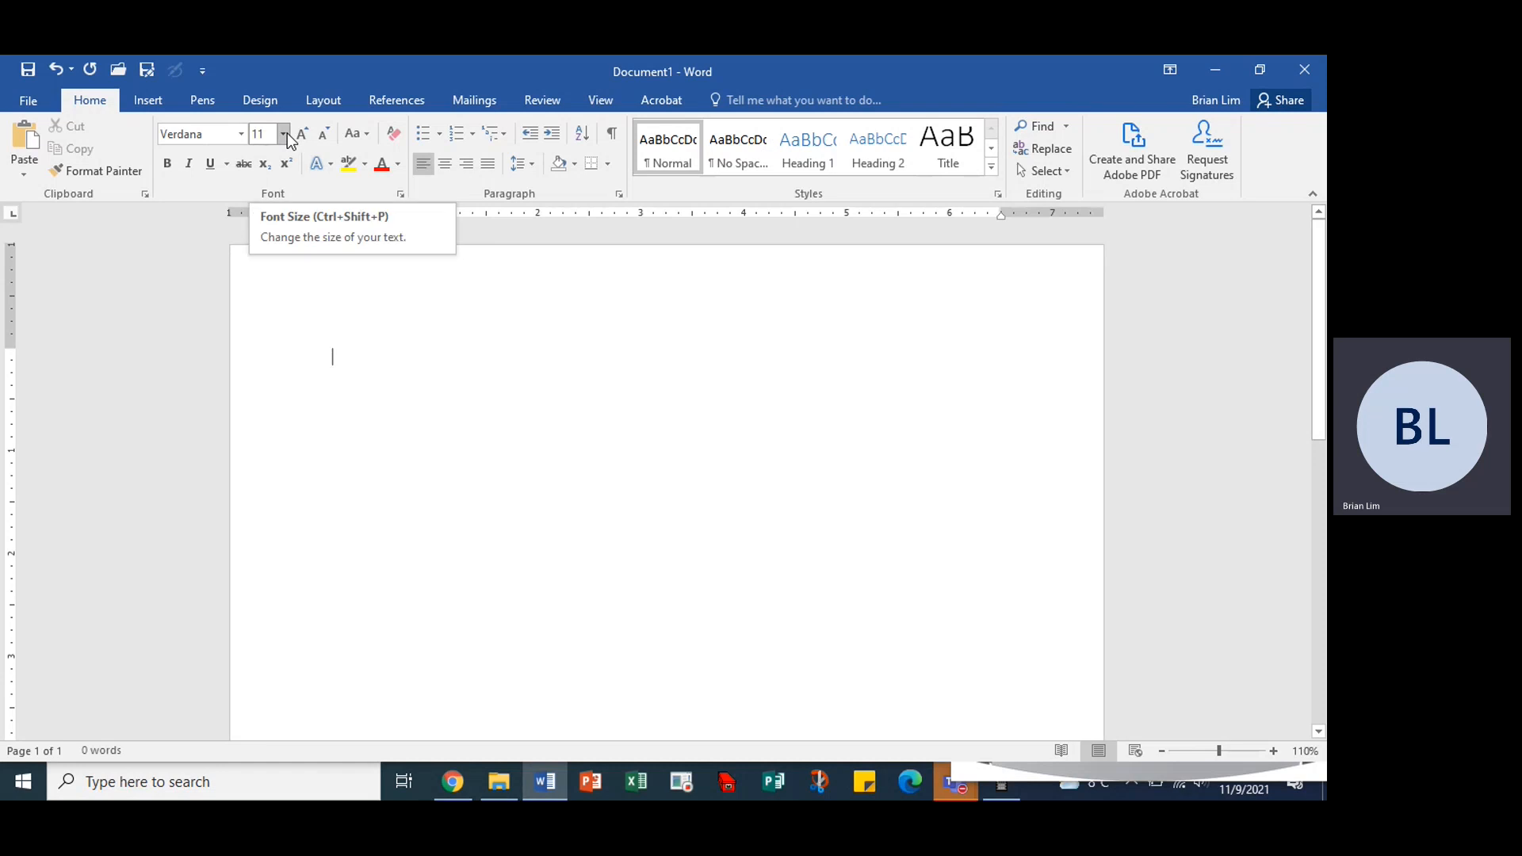
left_click(285, 133)
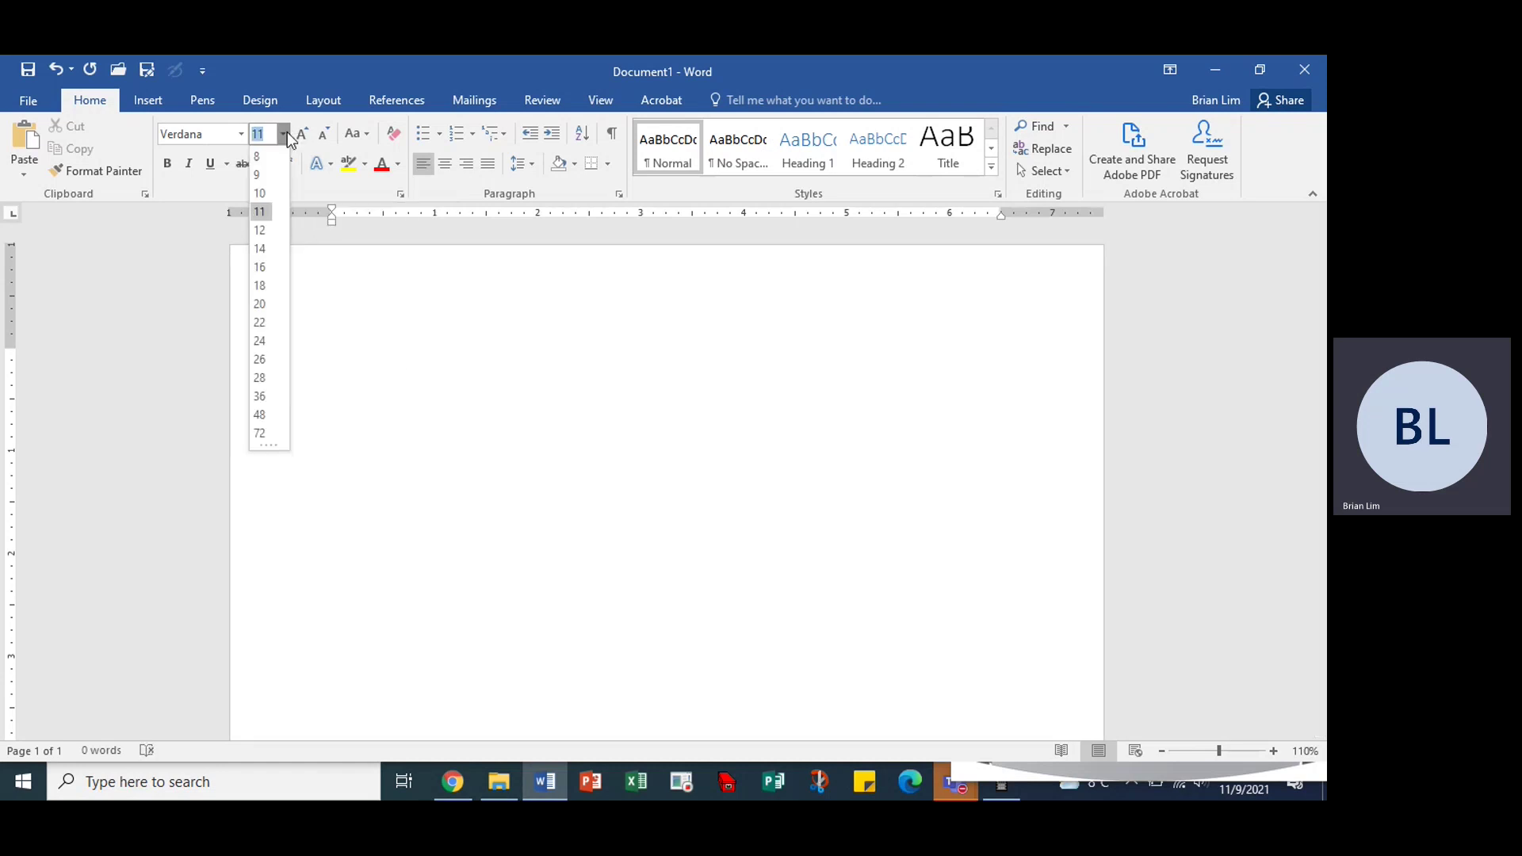
left_click(261, 249)
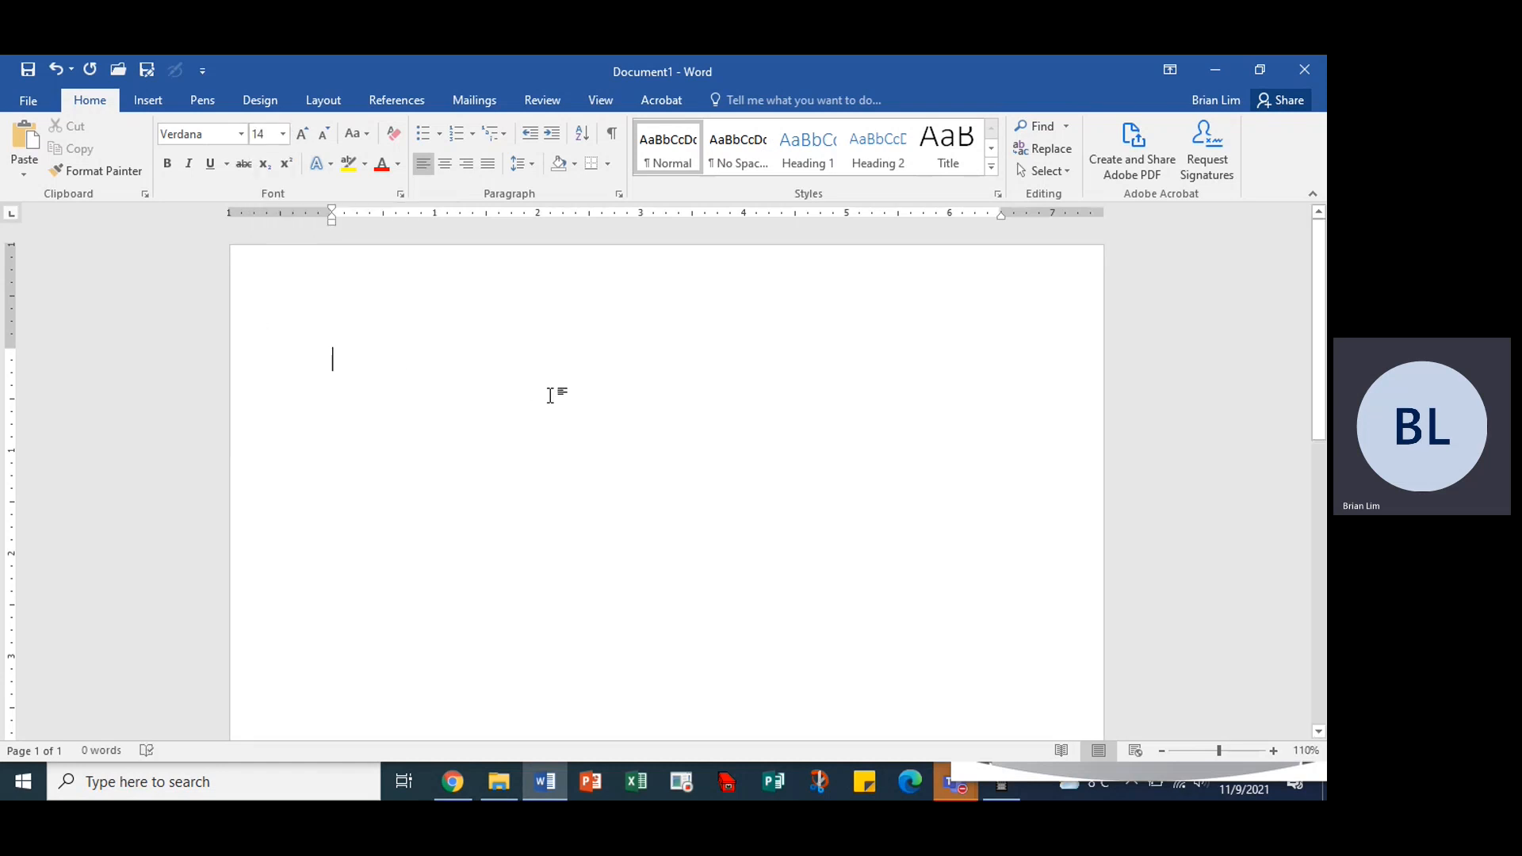
type("Quiz ")
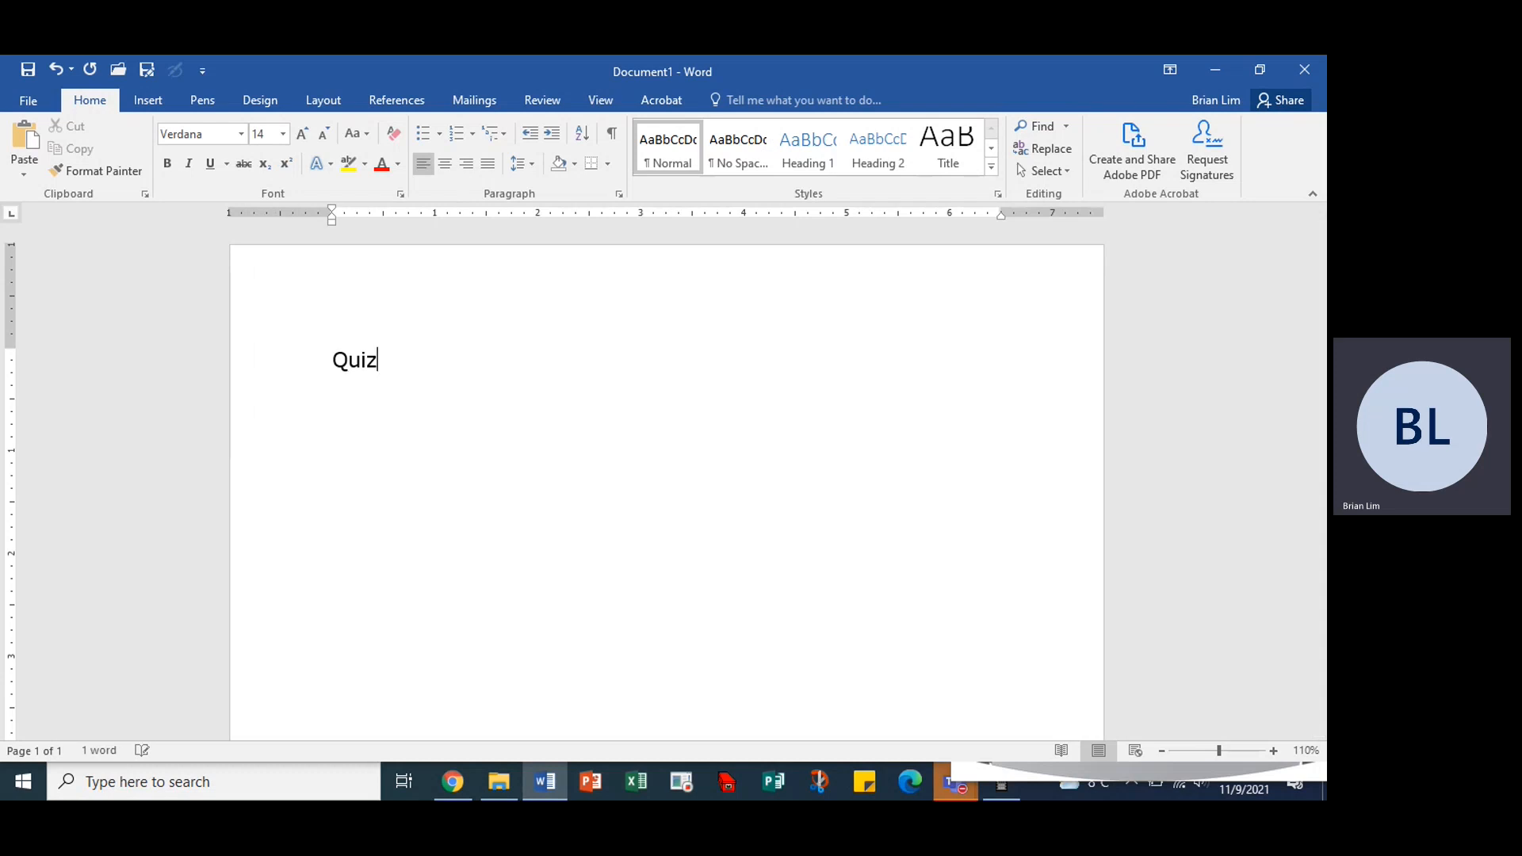
type("11, que")
type("stion 1")
Paste the discount question below the heading and insert an empty equation on the next line
key("Return")
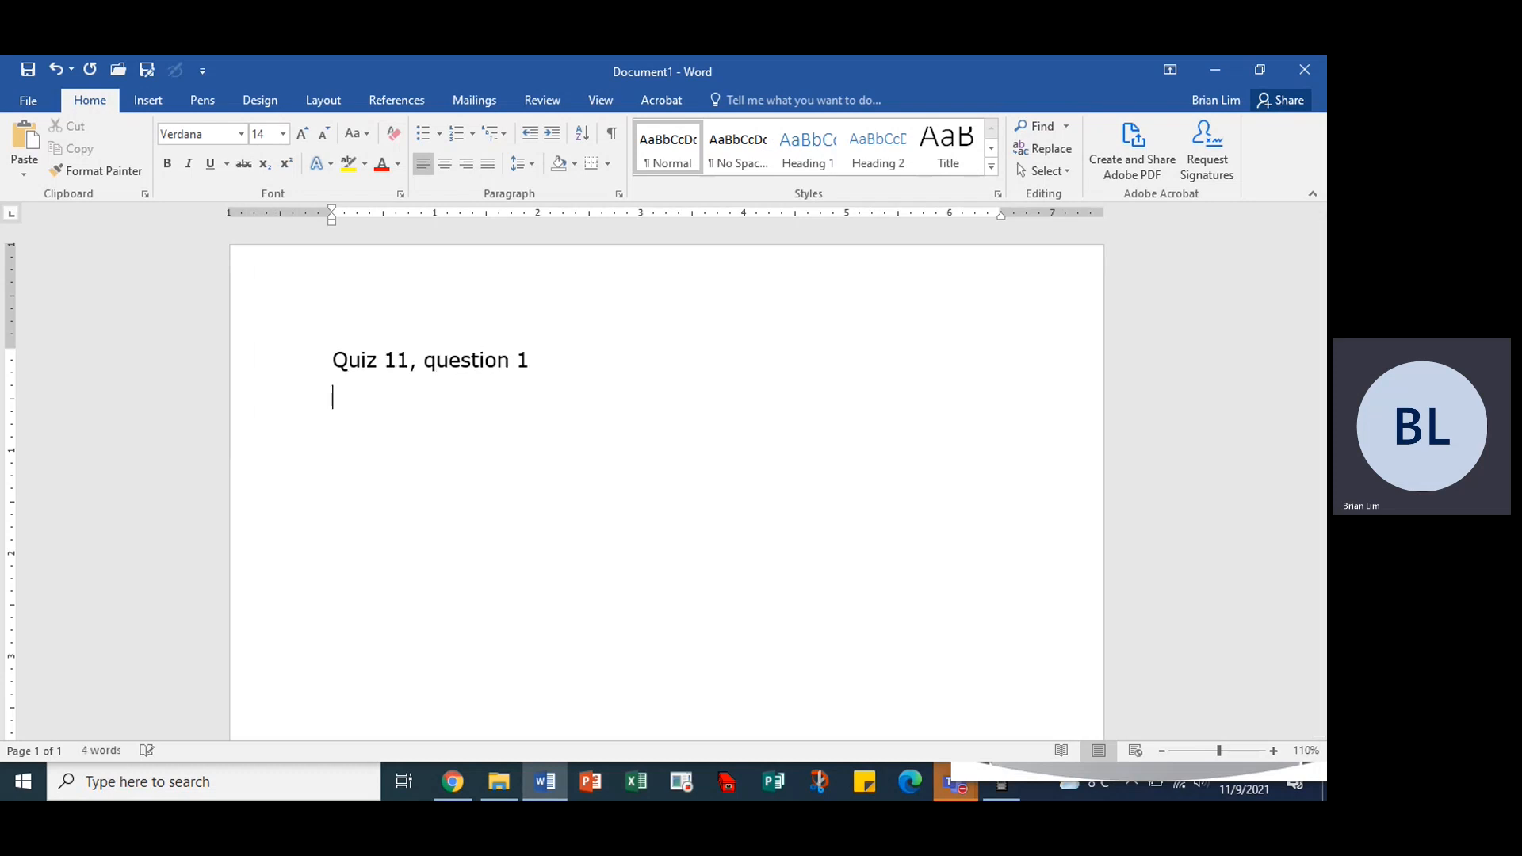
type("A manufacturer sells an item with a list price of $125 to a distributor. The distributor receives a trade discount of 30%, how much will the distributor pay for the item after the discount?")
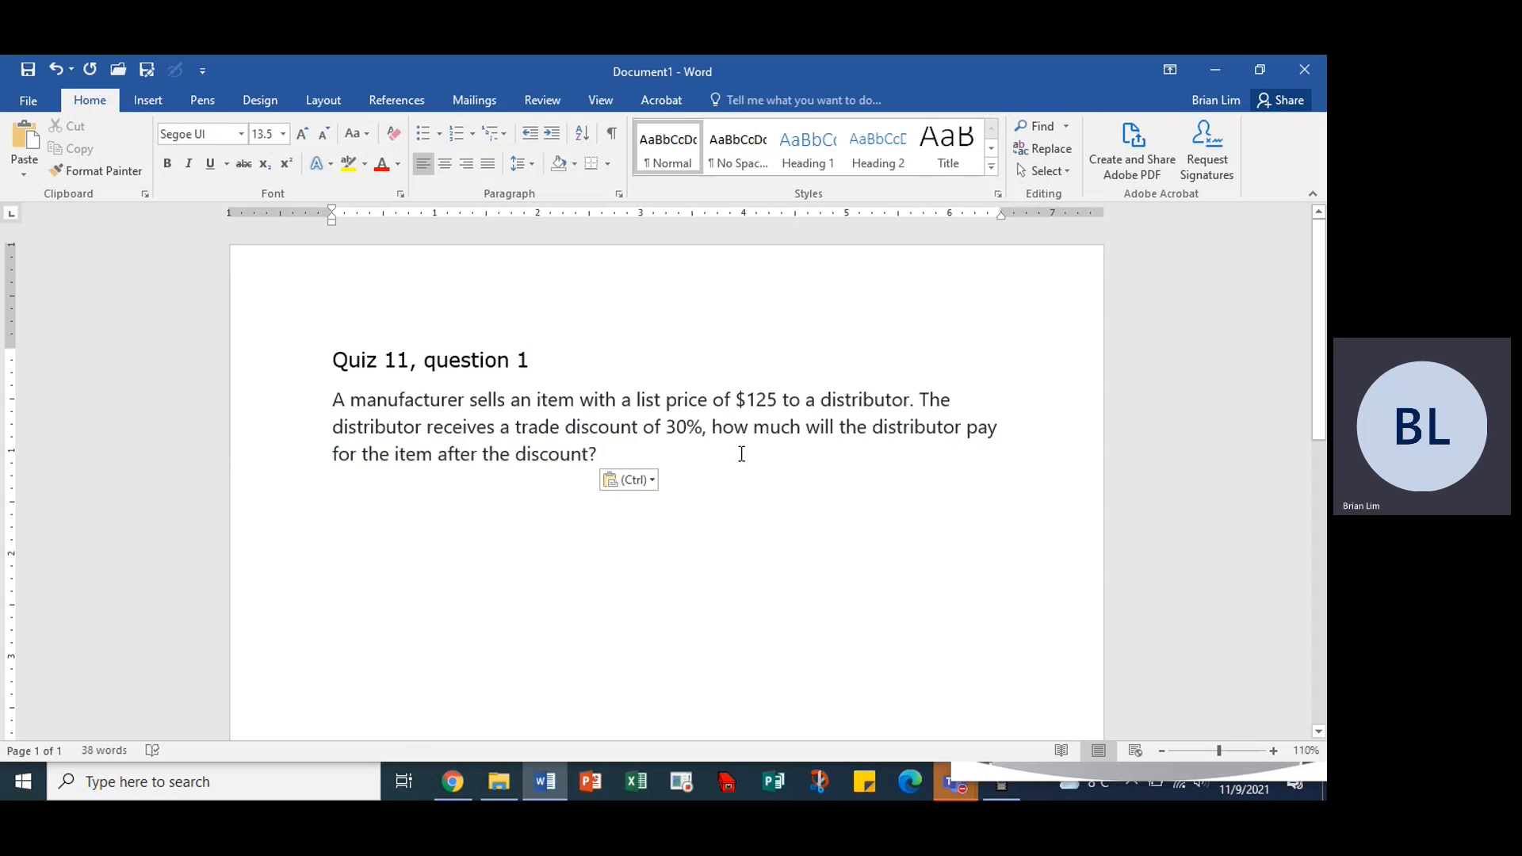
key("Return")
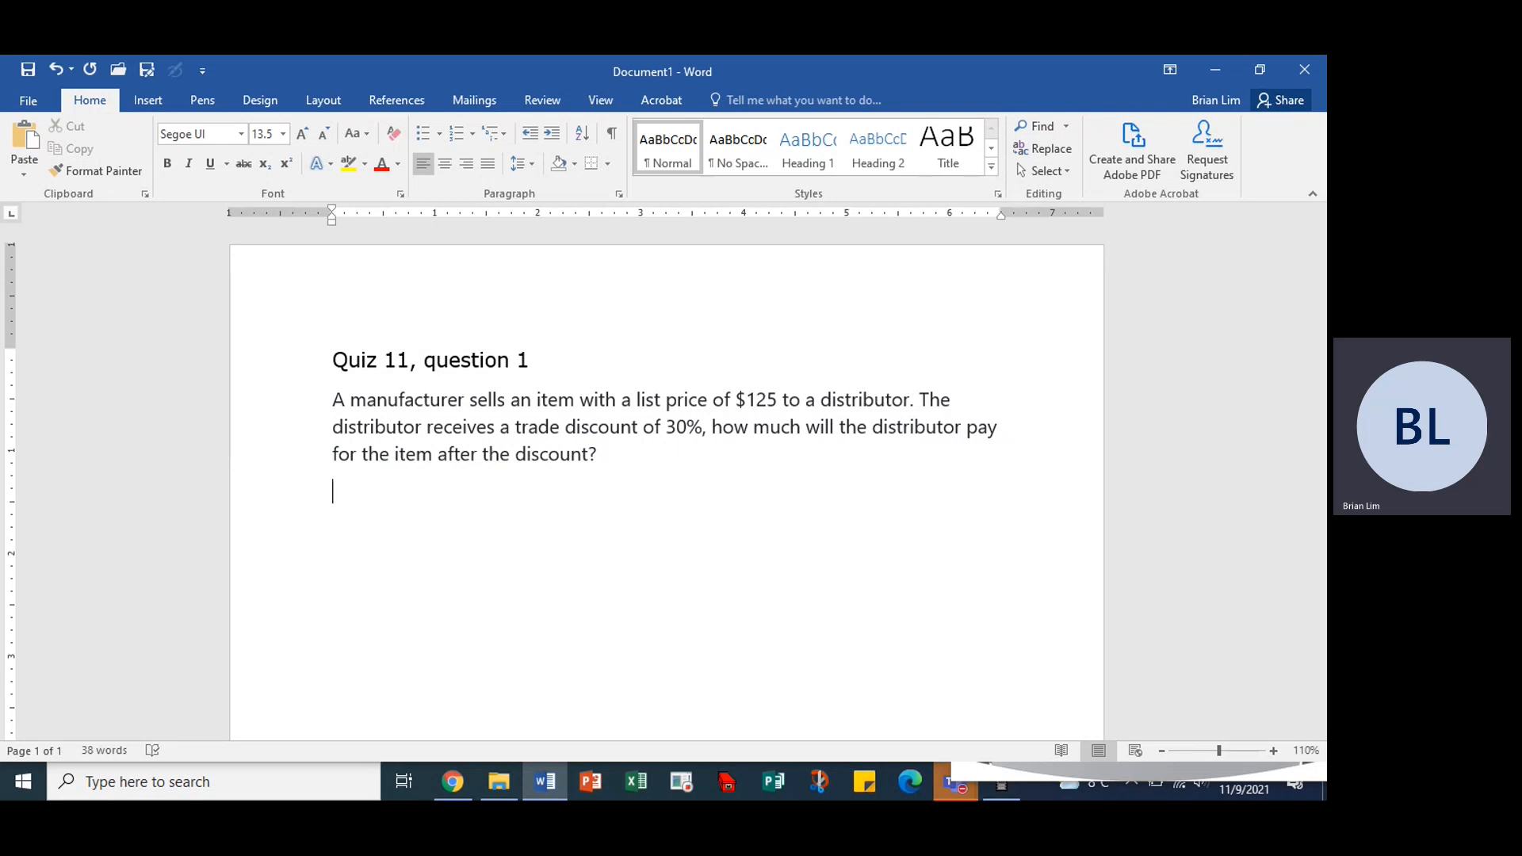
key("alt+equal")
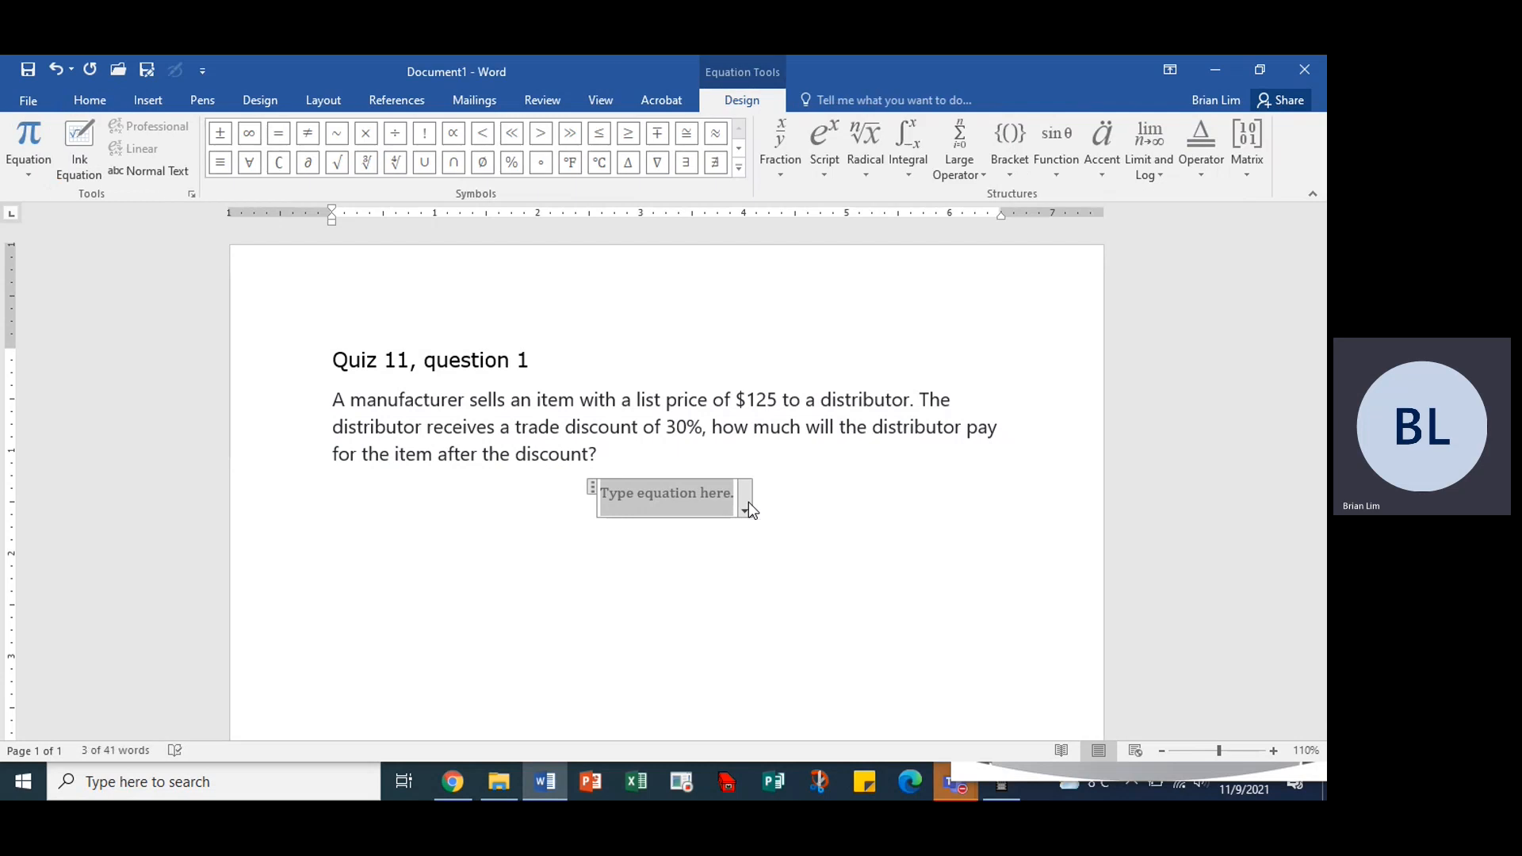
type("N=")
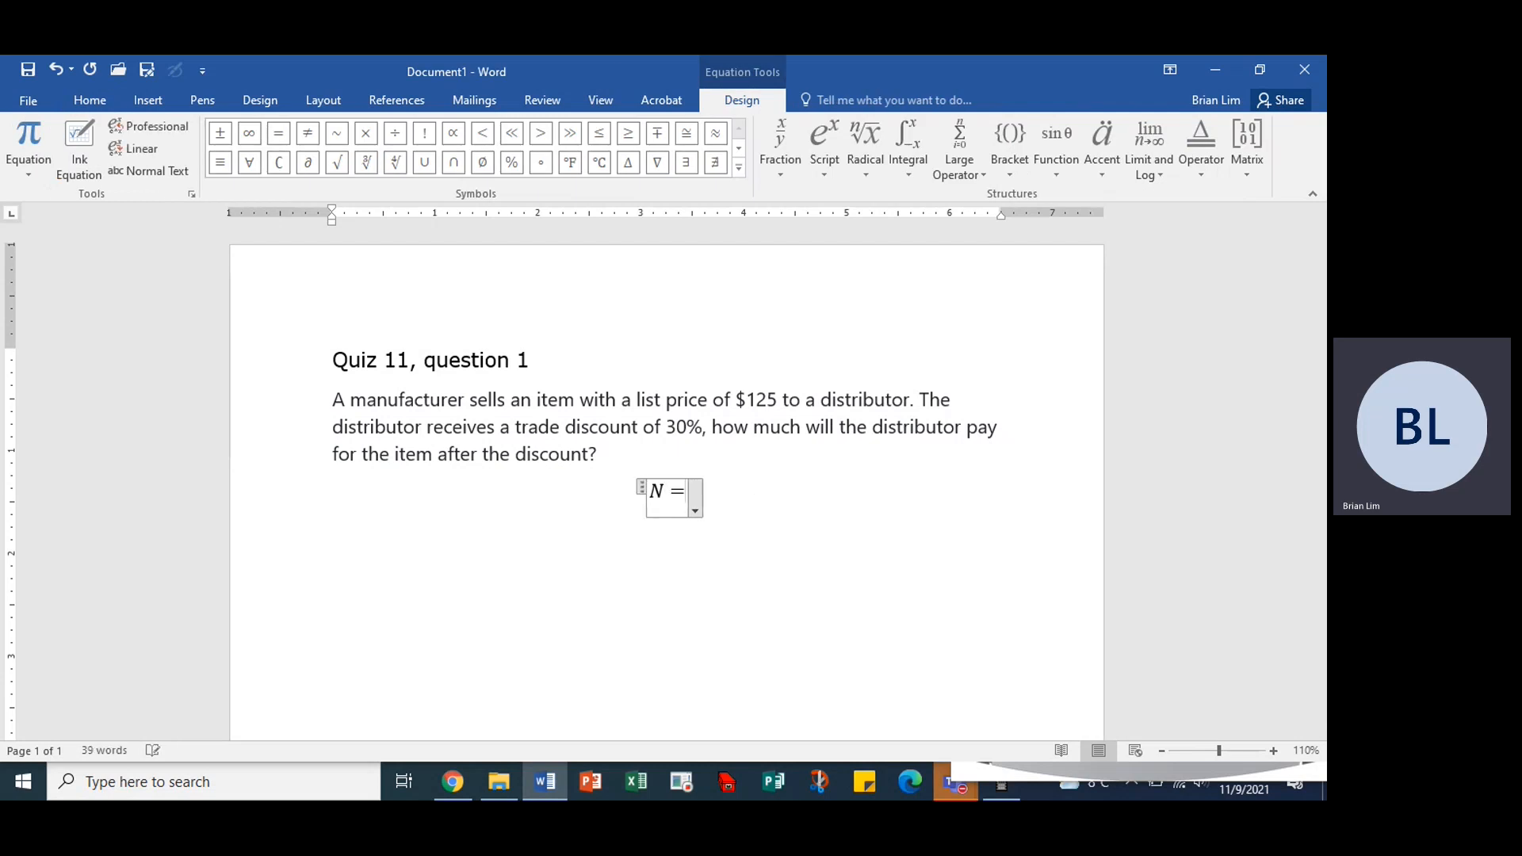
type("L(1")
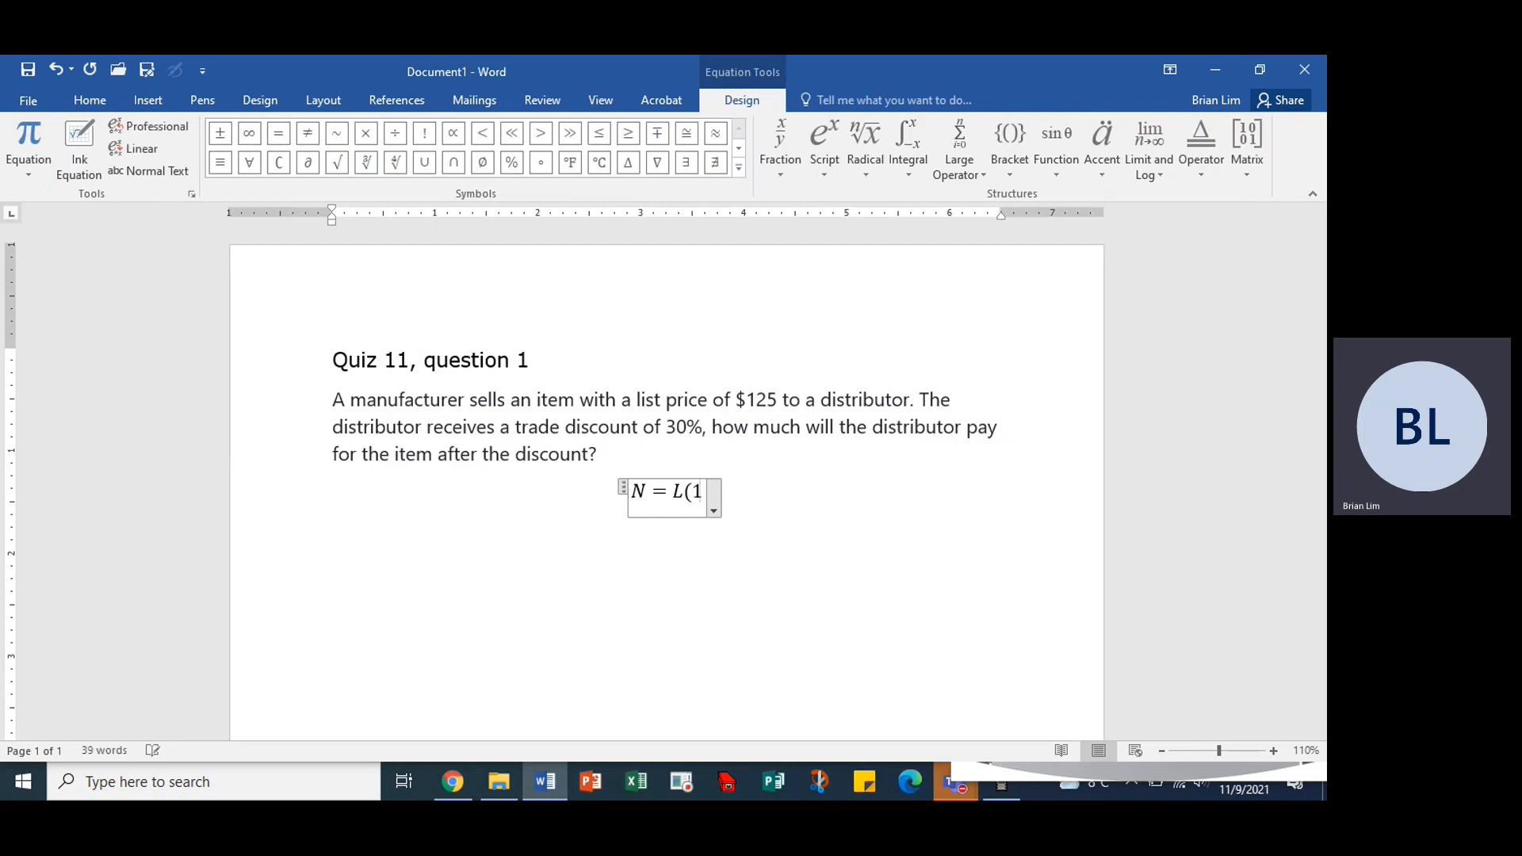
type("-d)")
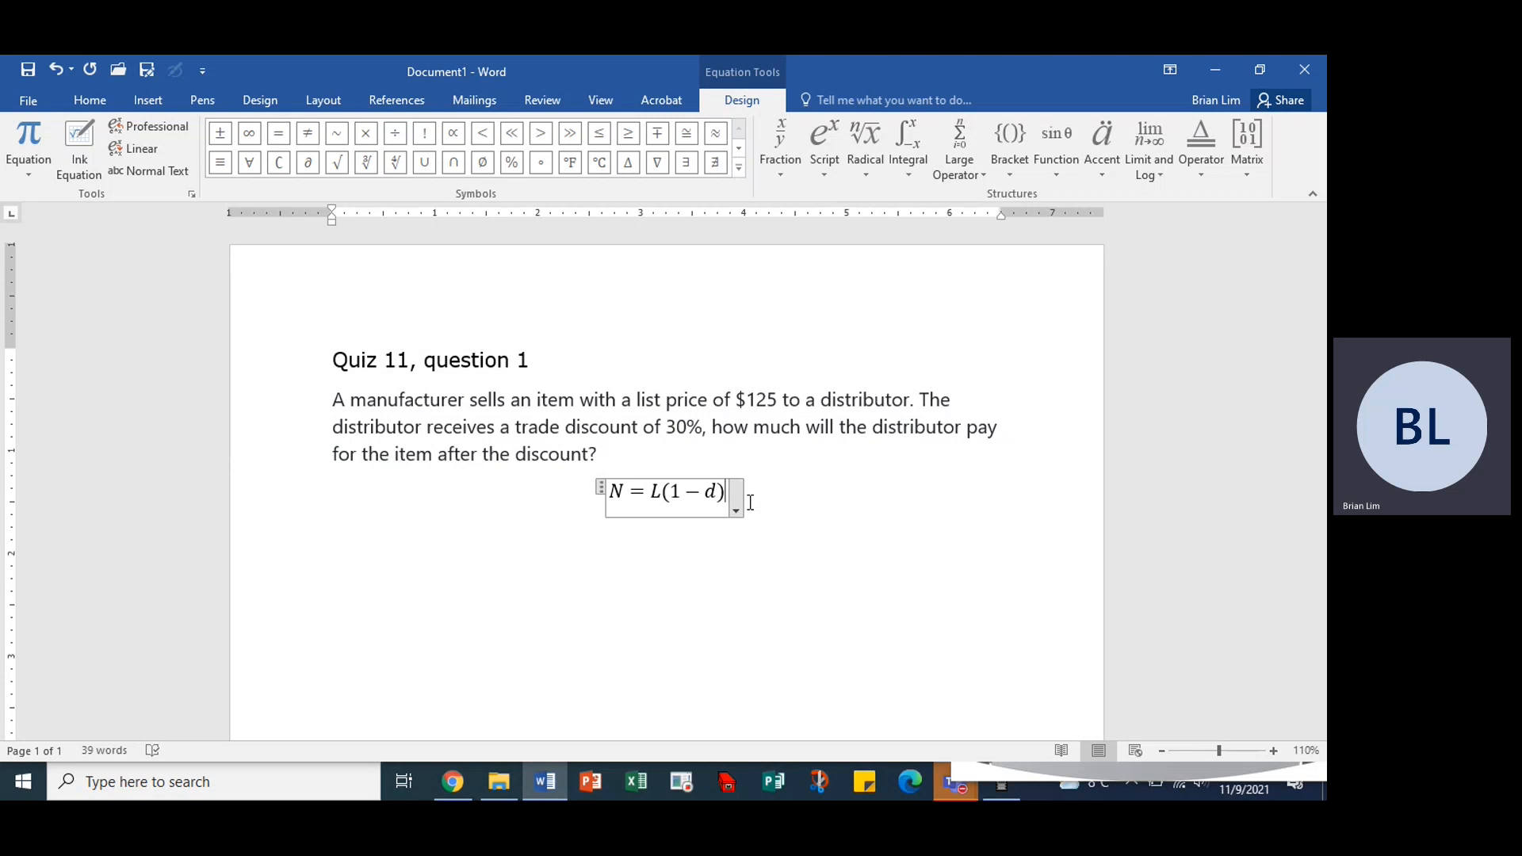
type(",")
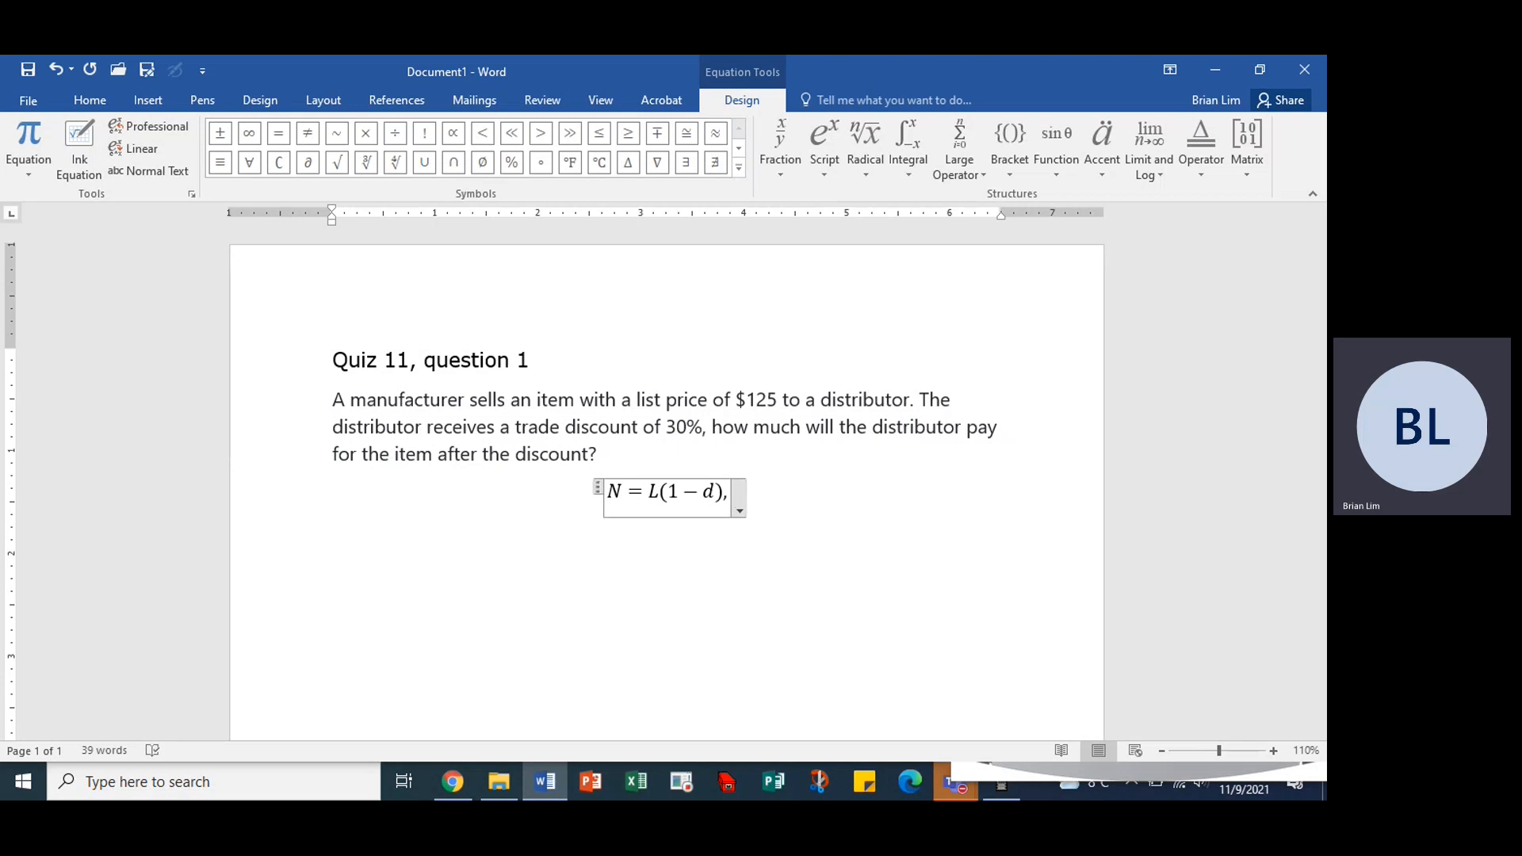
type("    L ")
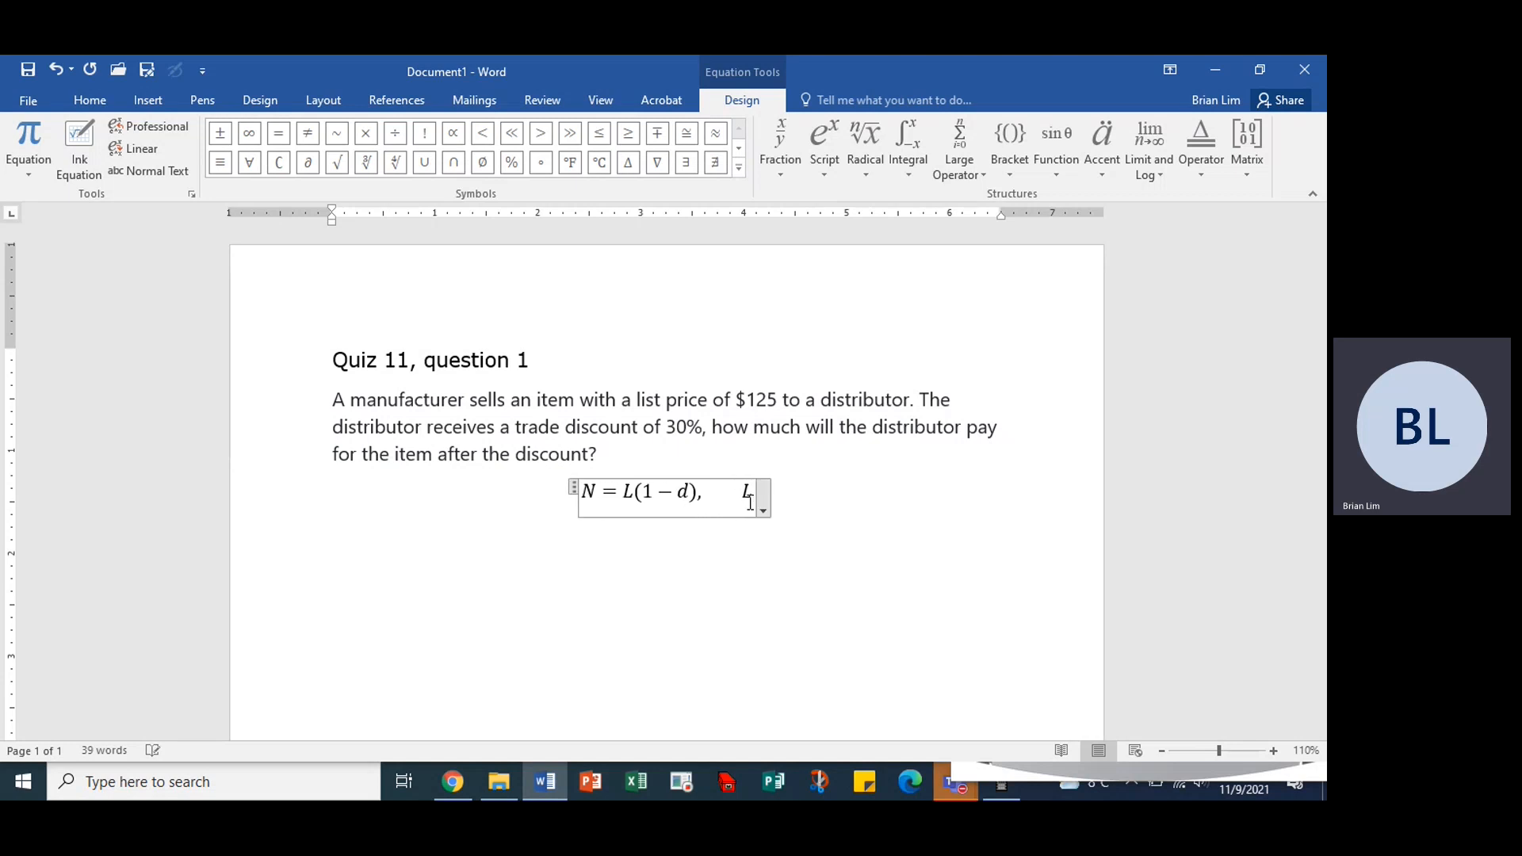
type("= ")
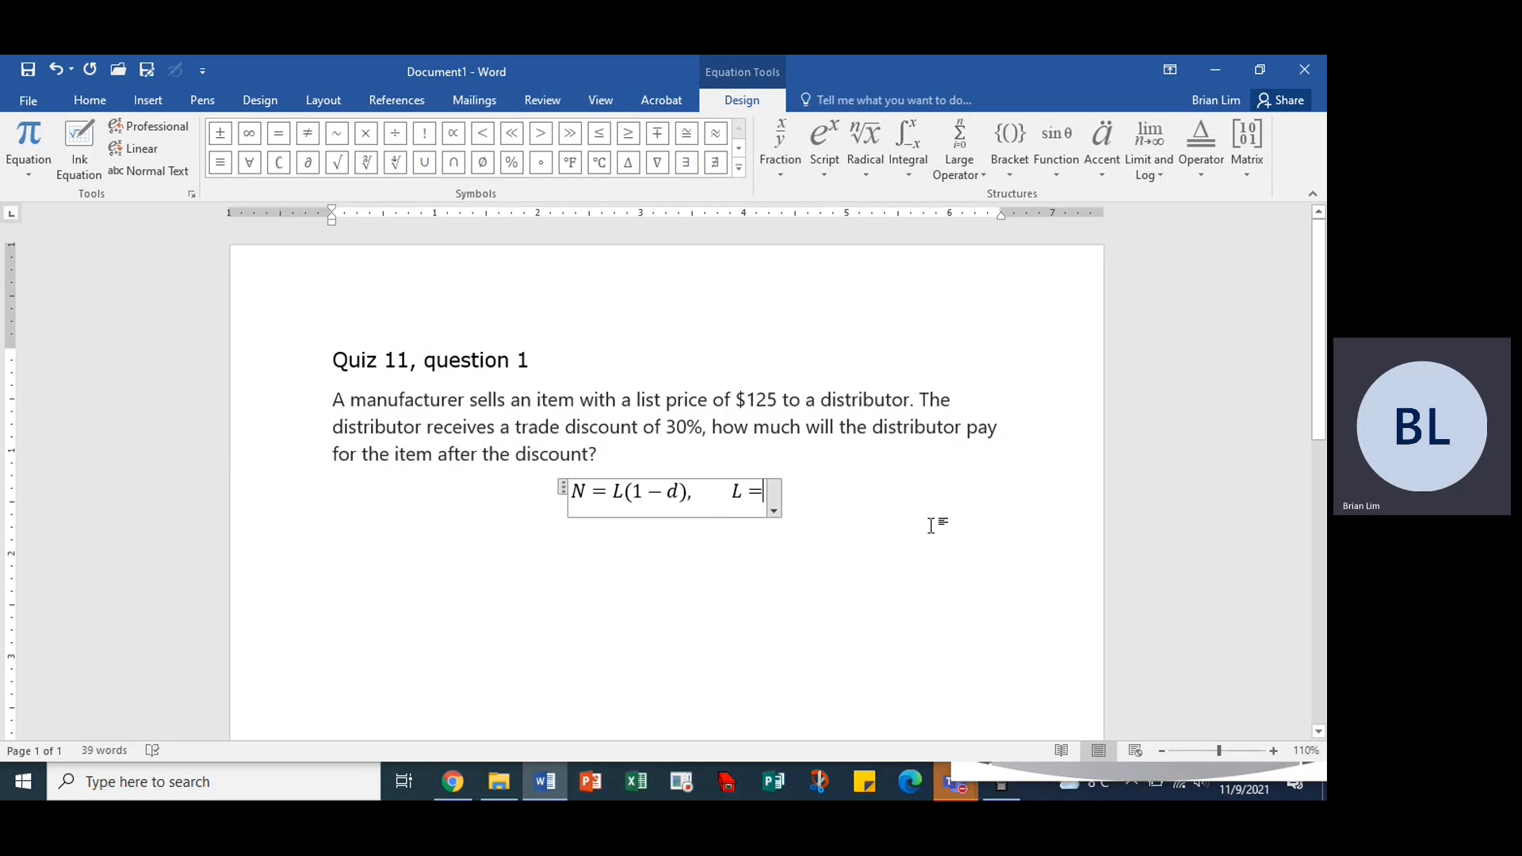
type("125")
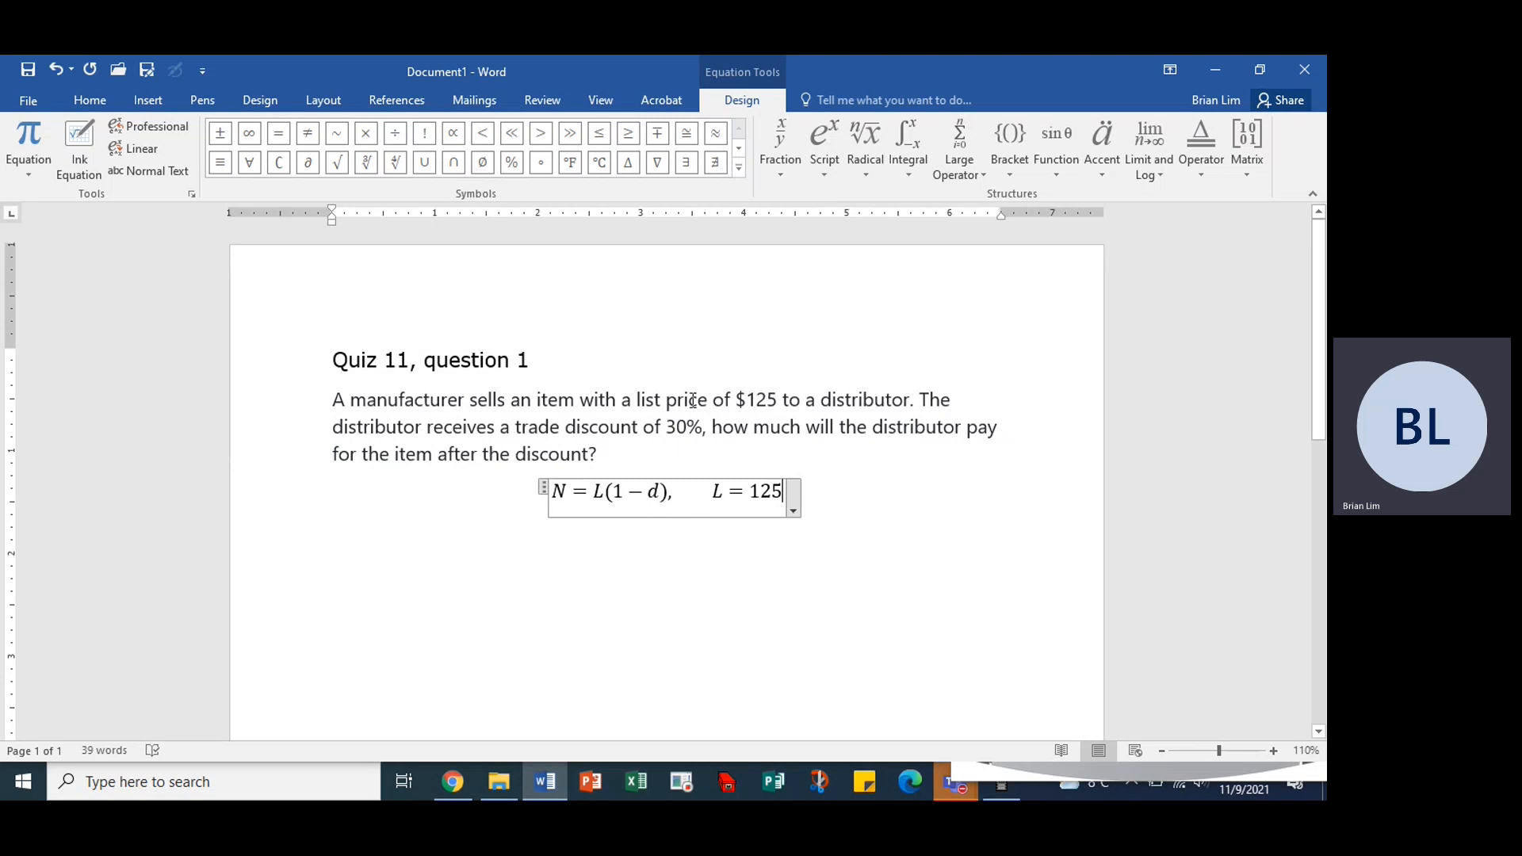
Highlight 'list price of $125' in yellow and return the cursor to the end of the equation
left_click_drag(636, 407, 773, 404)
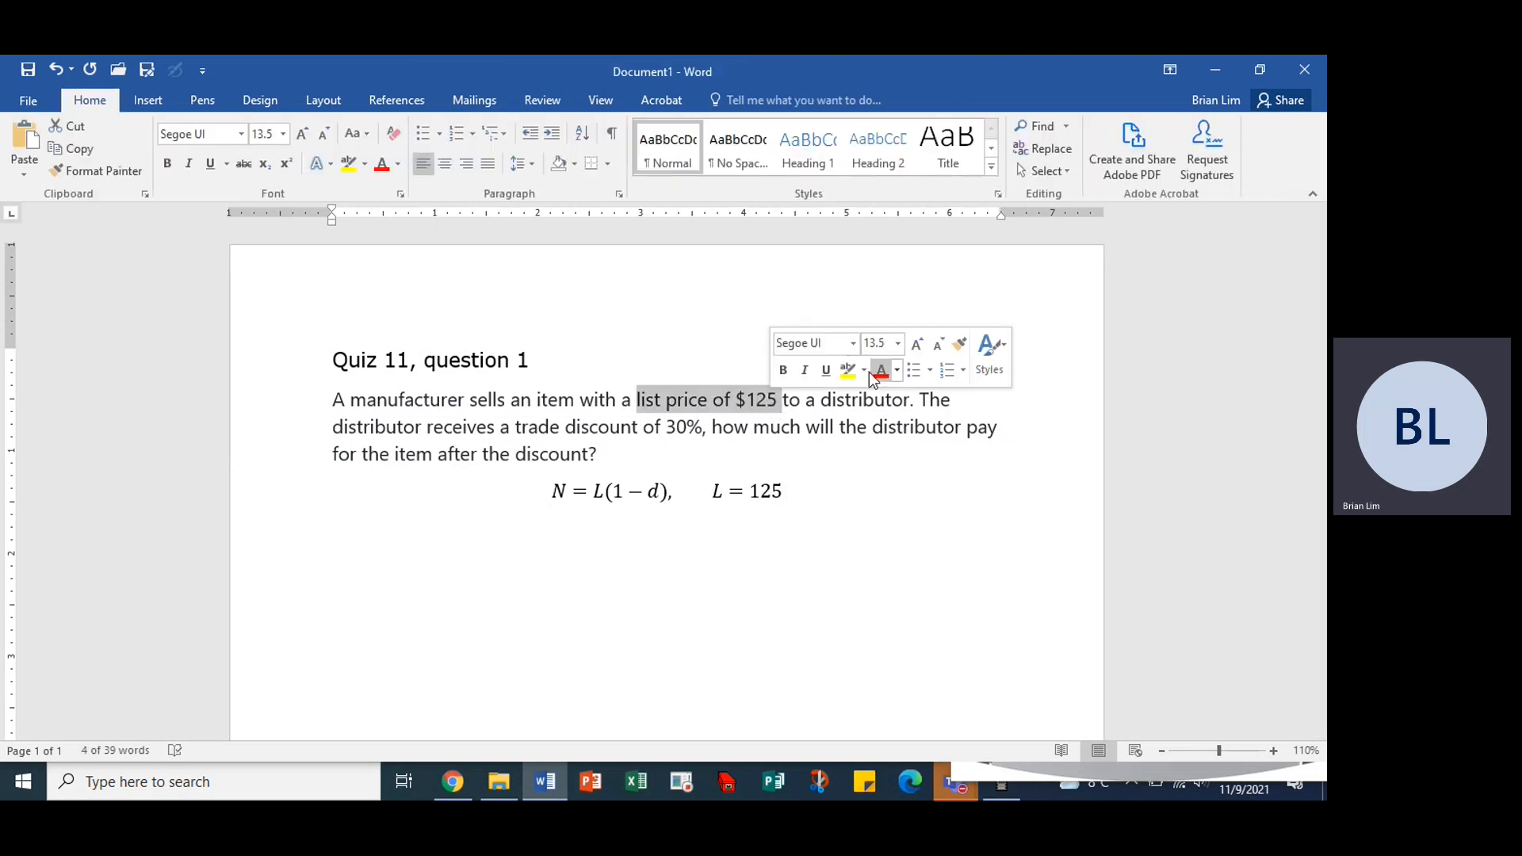
left_click(866, 370)
left_click(872, 403)
left_click(805, 491)
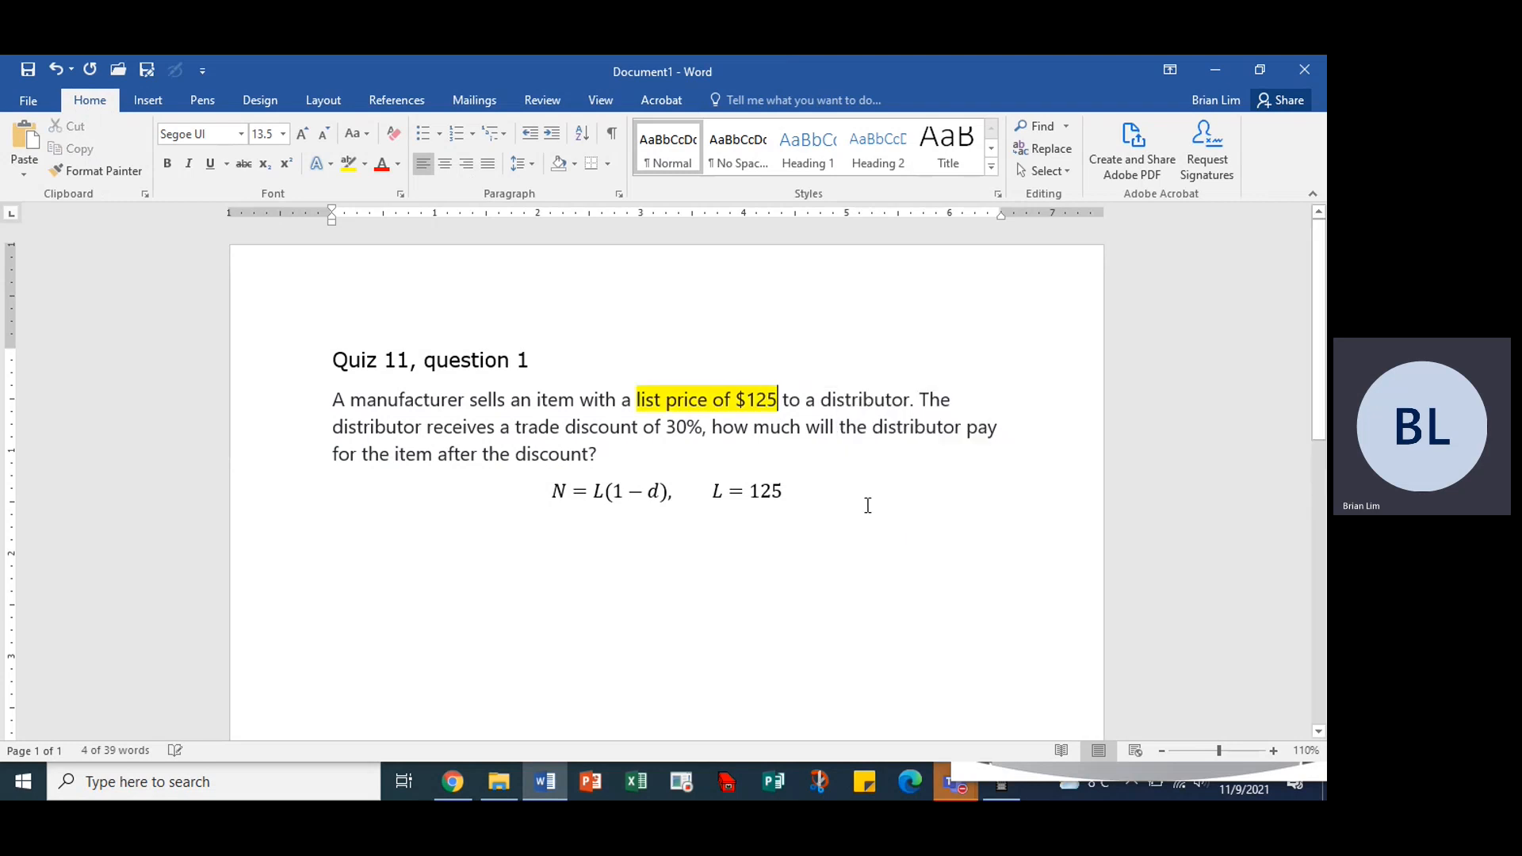
left_click(784, 491)
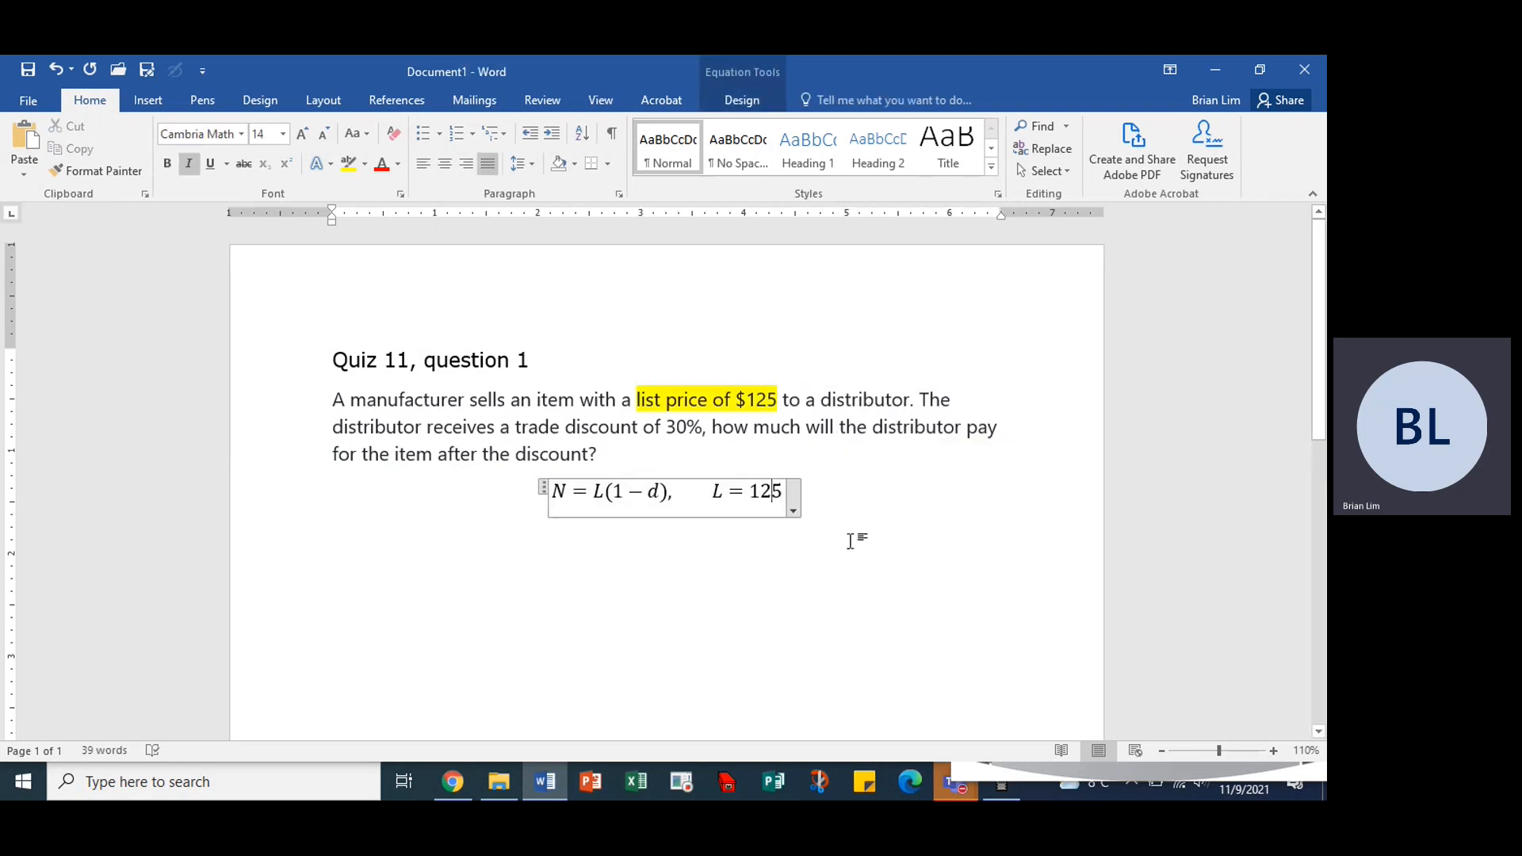
type(", ")
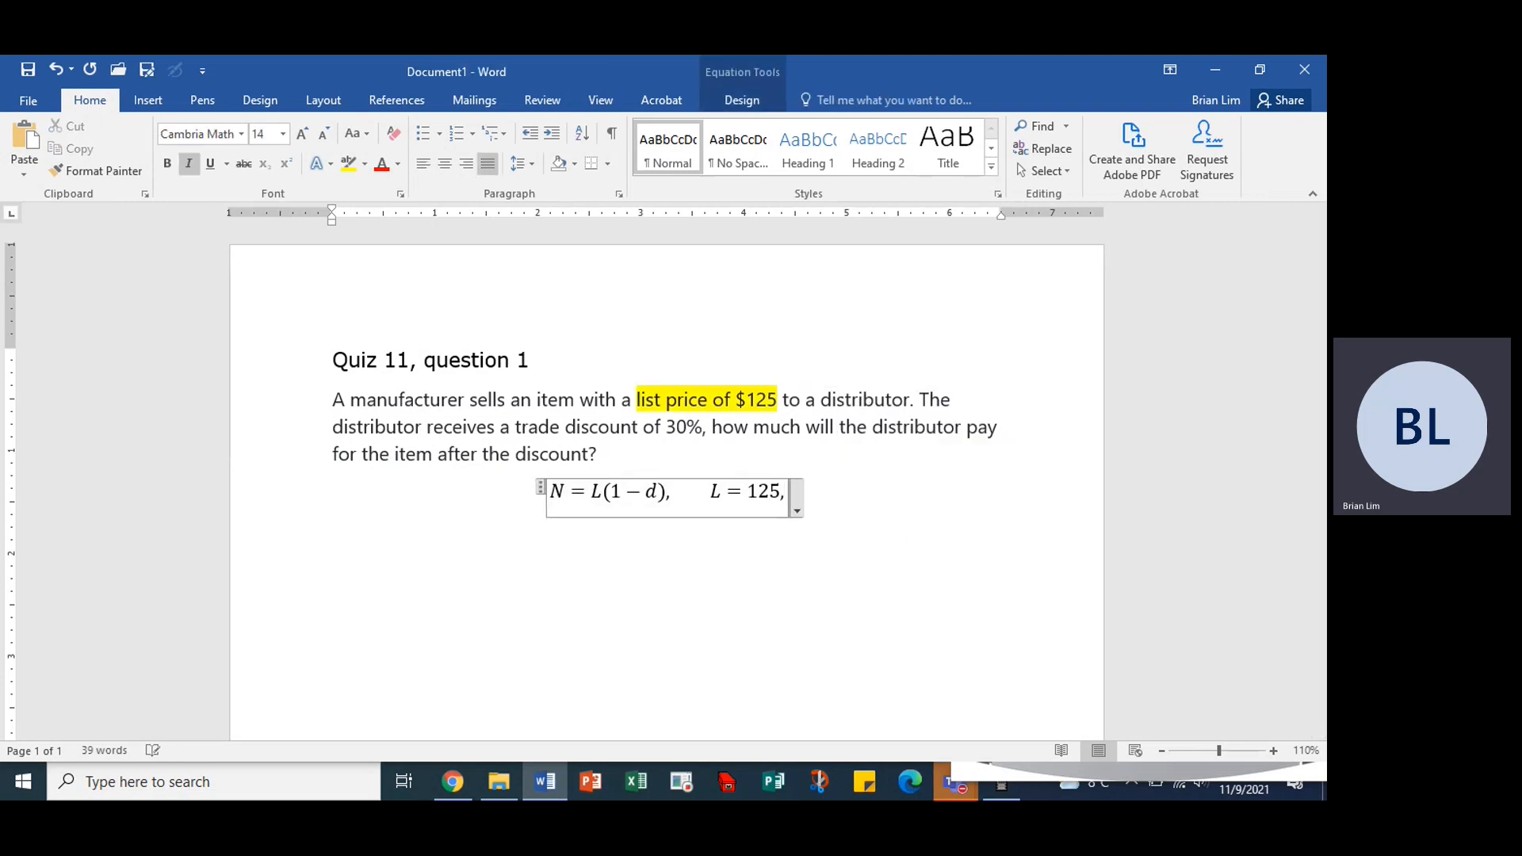
type("    d")
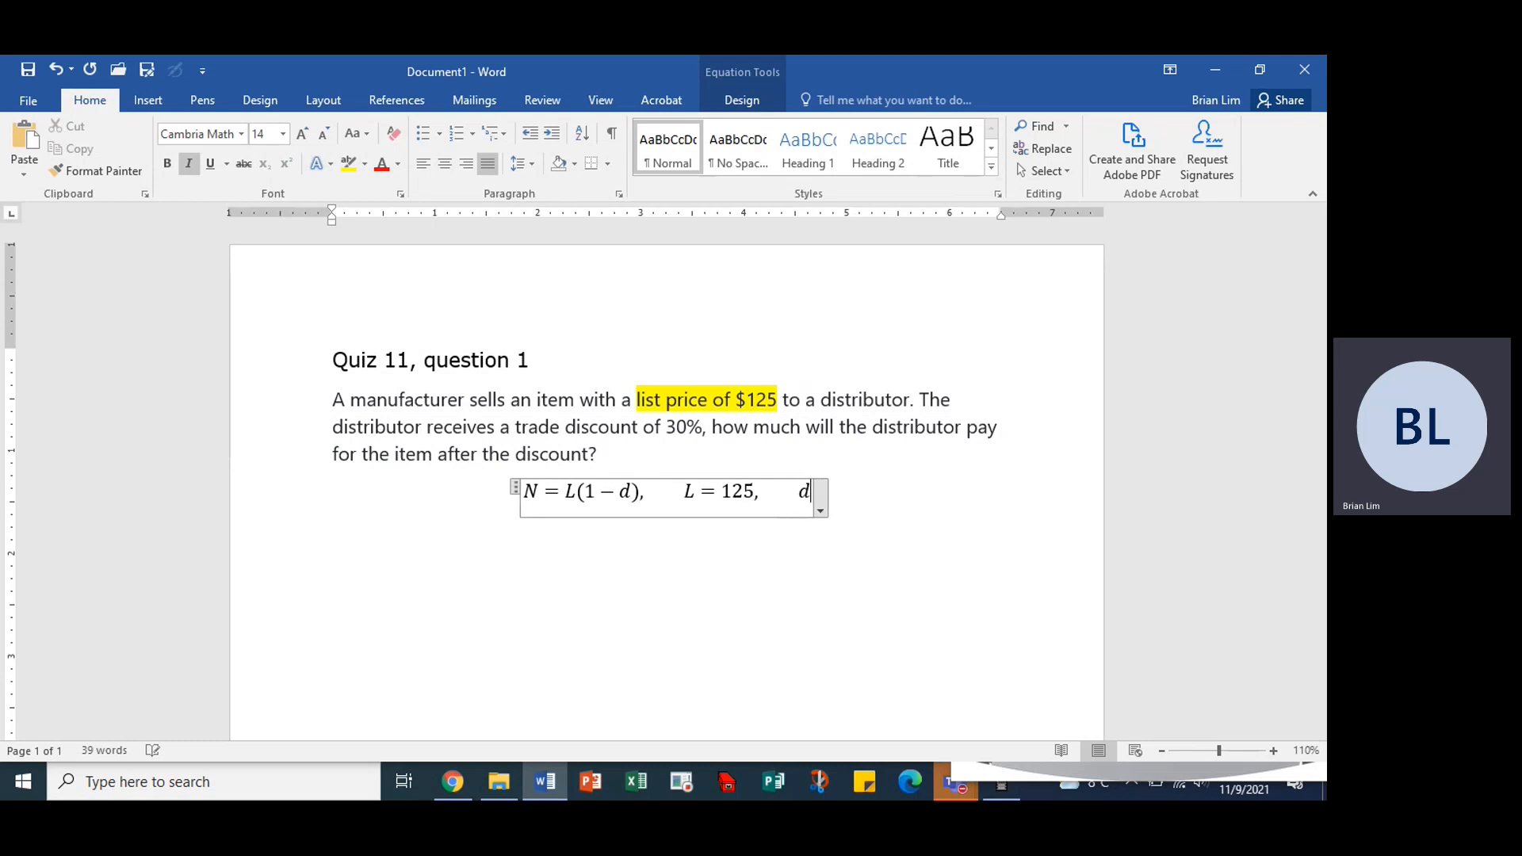
type(" =")
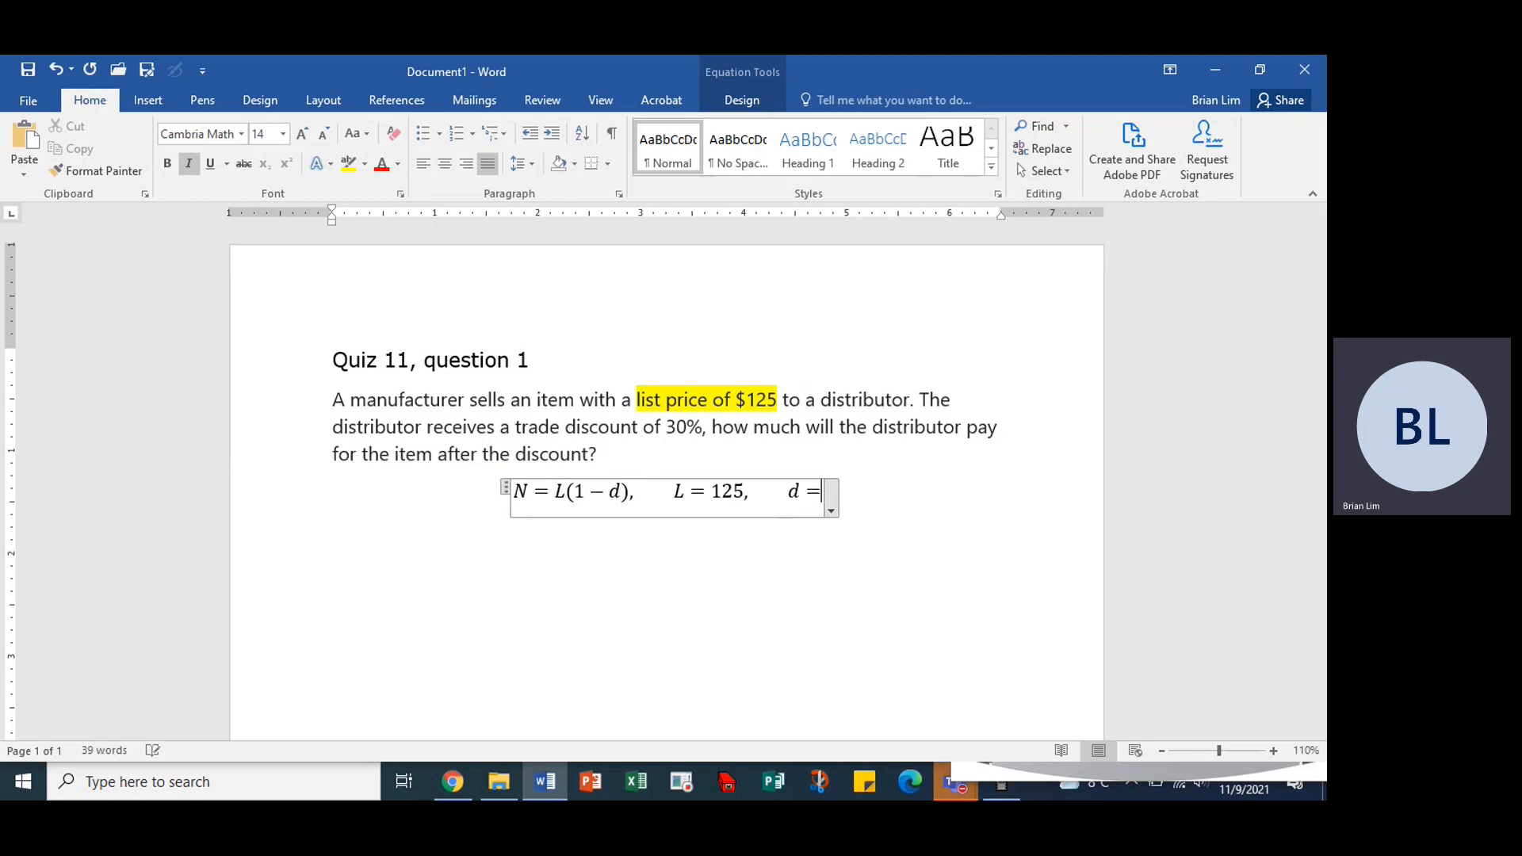
type("0.30")
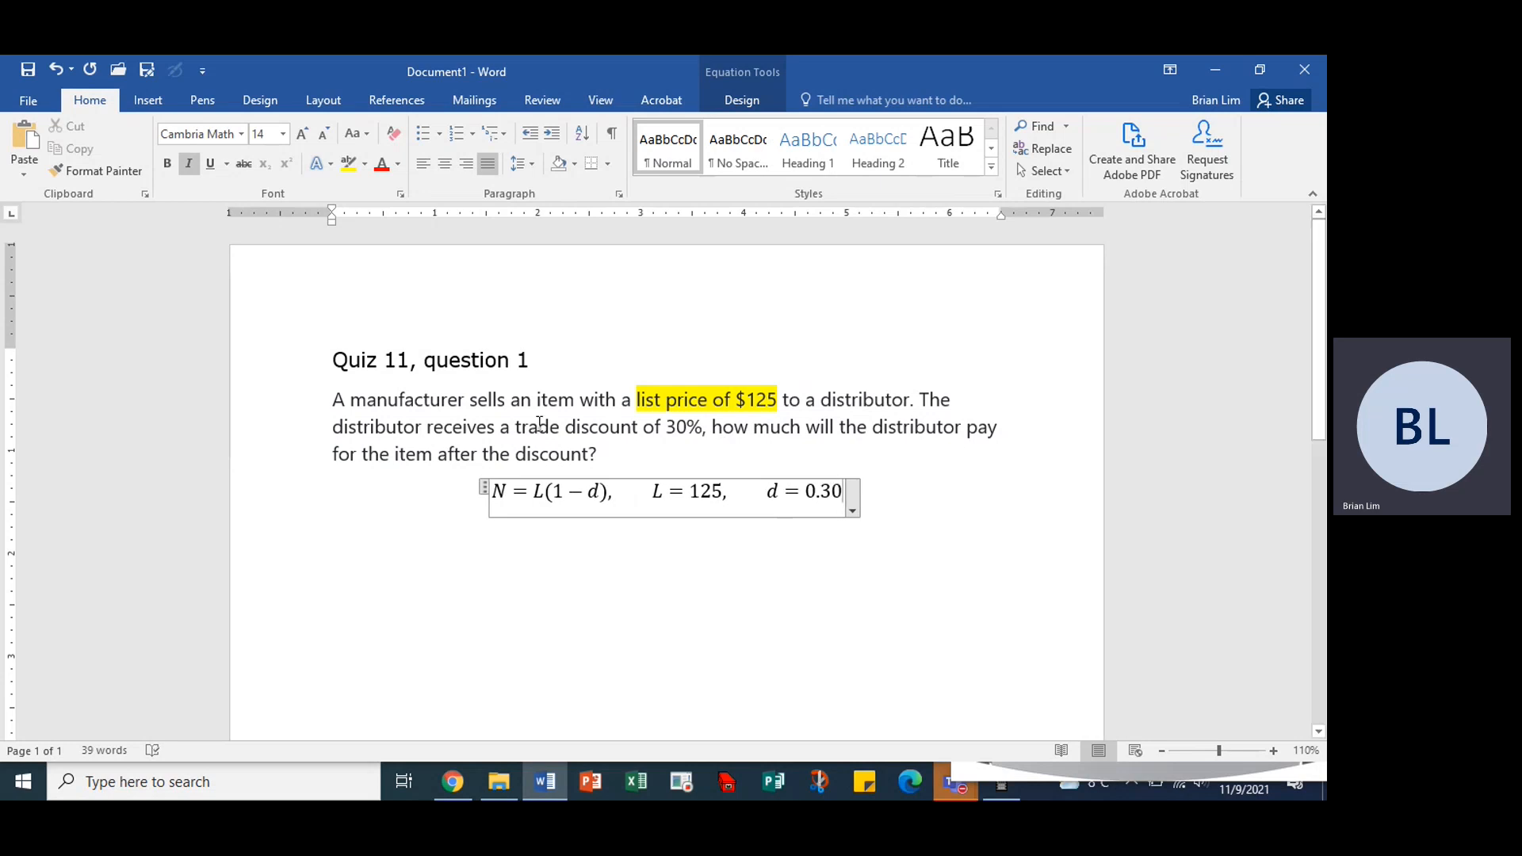
Highlight 'trade discount of 30%,' in yellow and return to the equation
left_click_drag(515, 427, 709, 431)
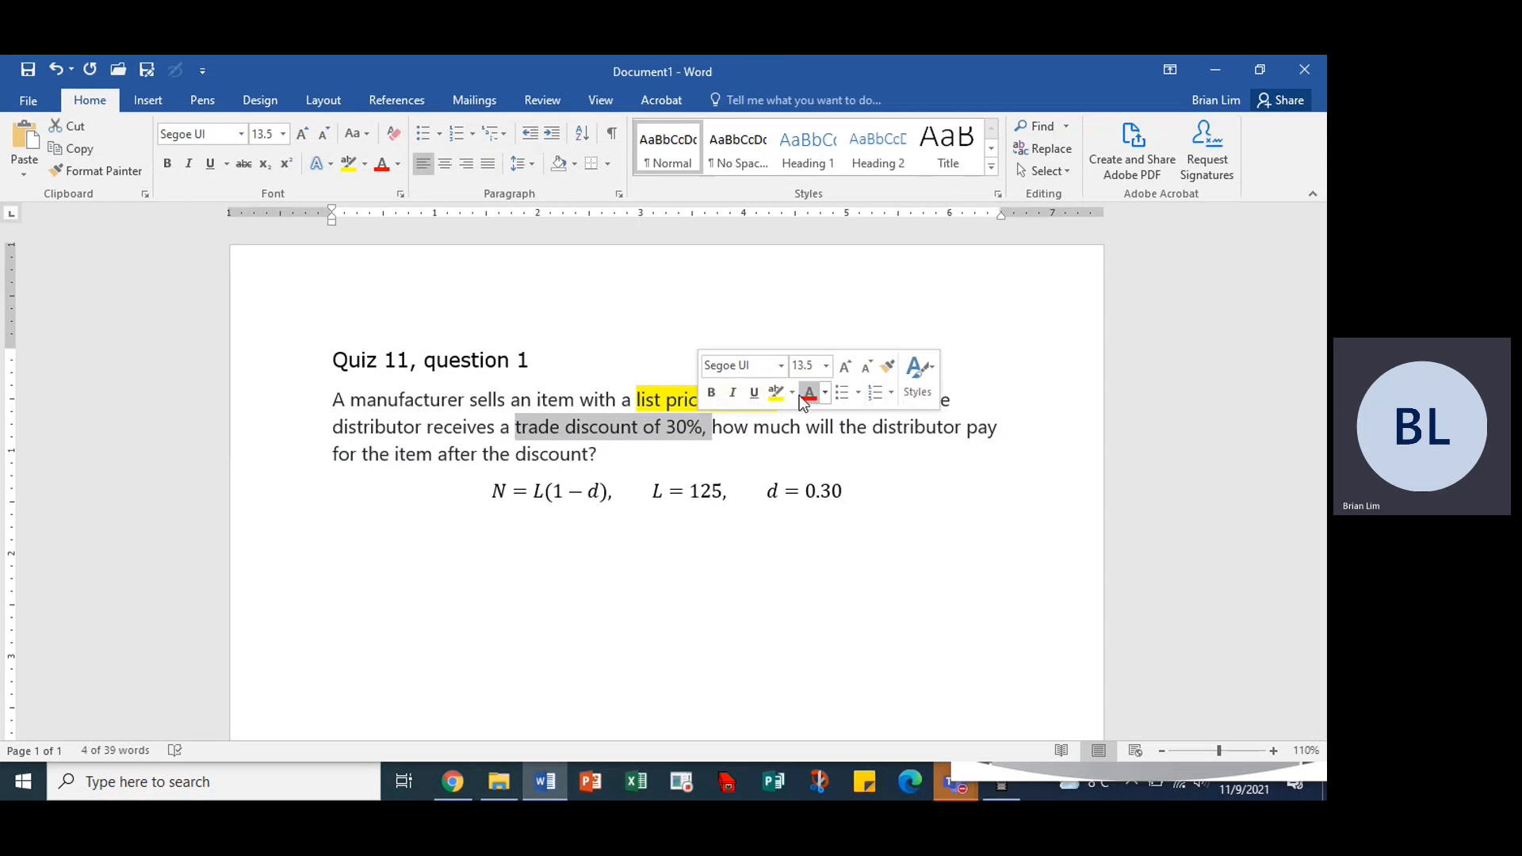
left_click(792, 394)
left_click(784, 422)
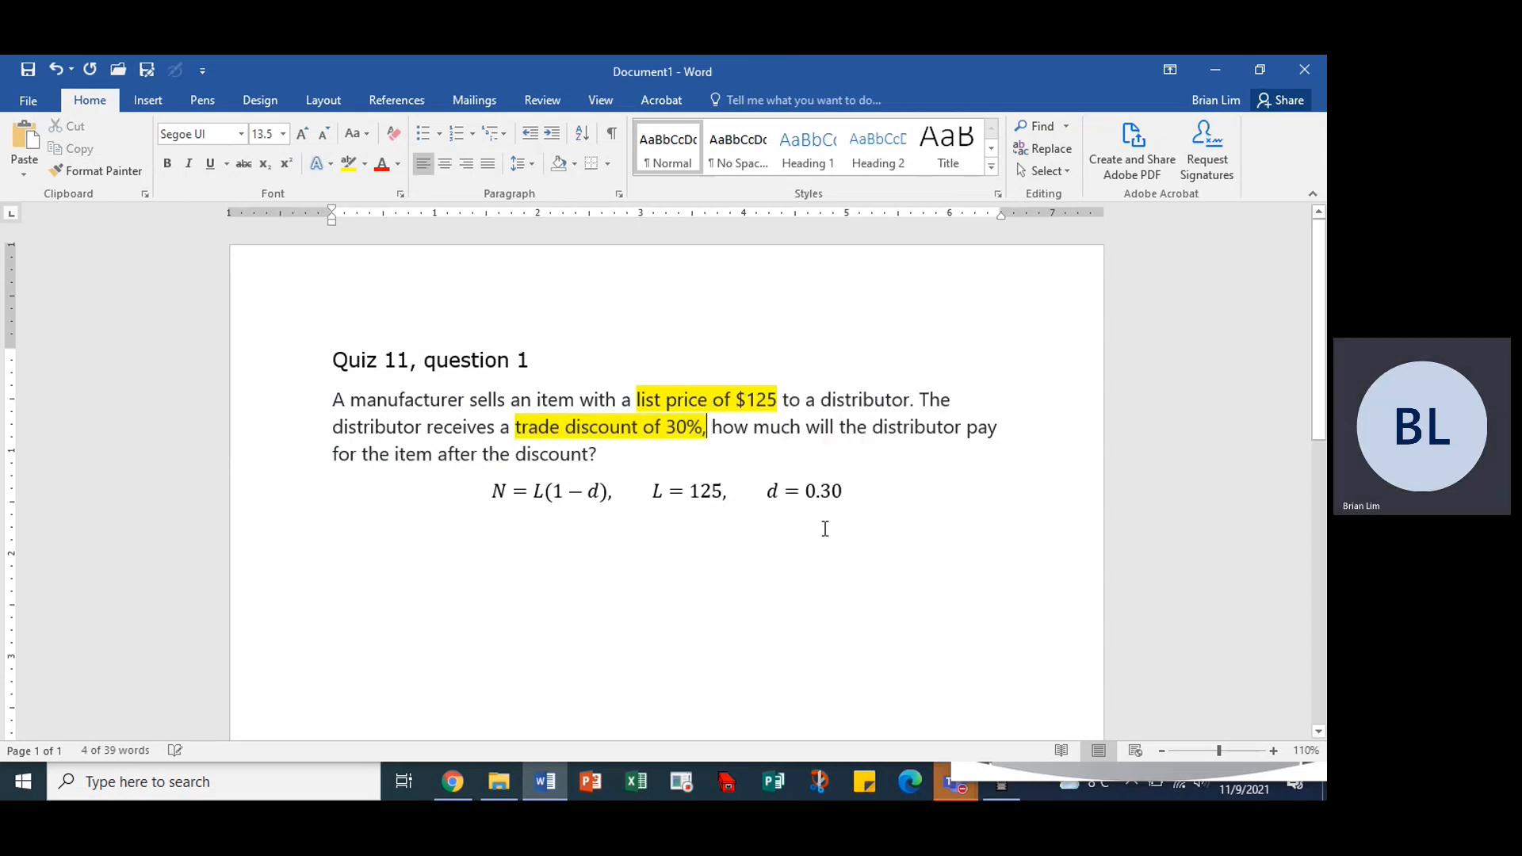
left_click(880, 512)
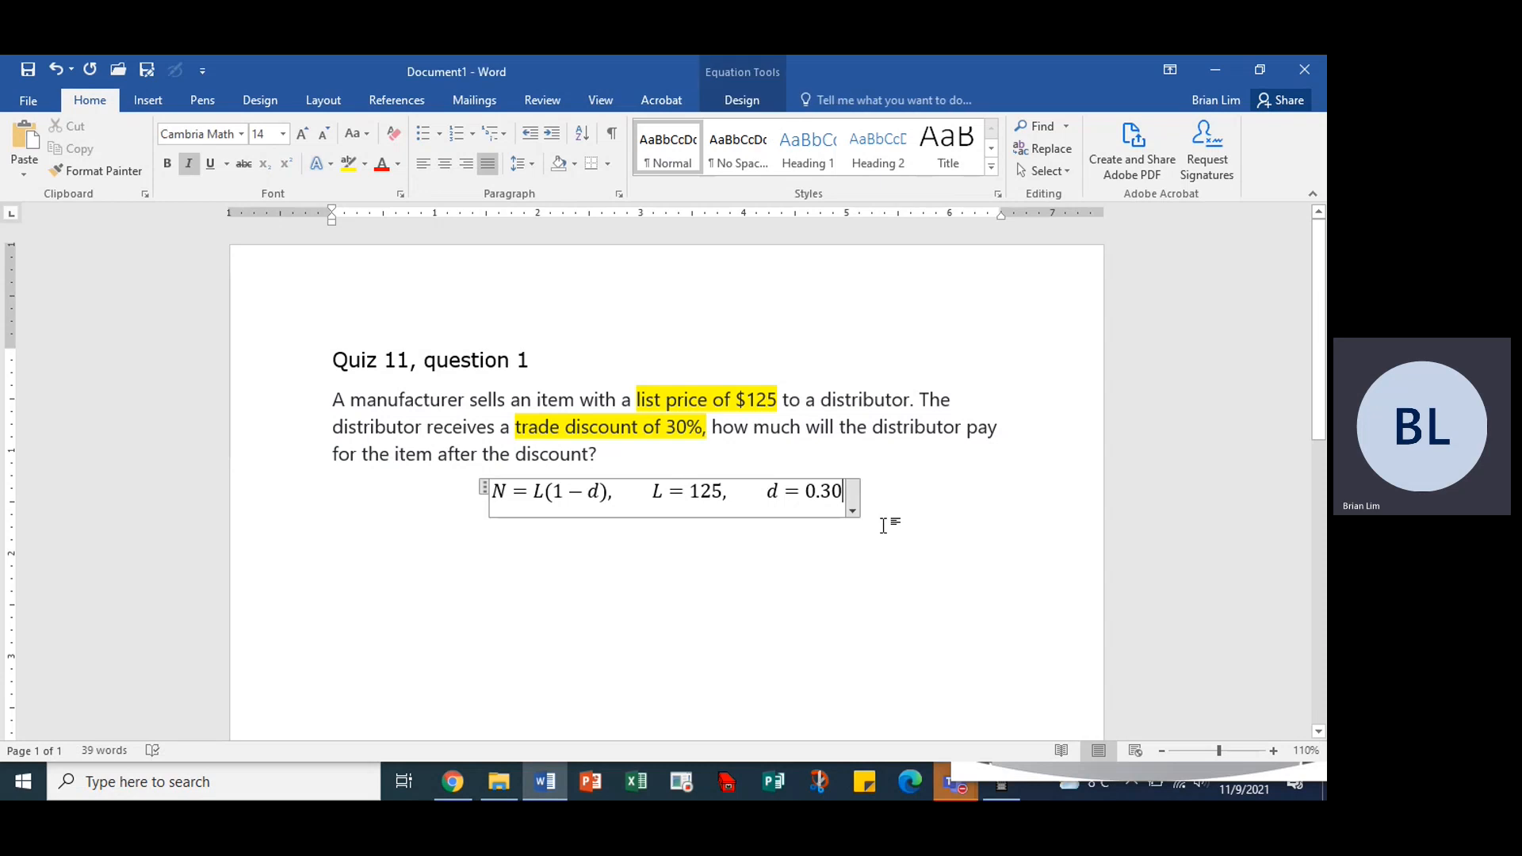
Add equation lines N = 125(1 − 0.30) and N = 125(0.70) below the first equation
key("Return")
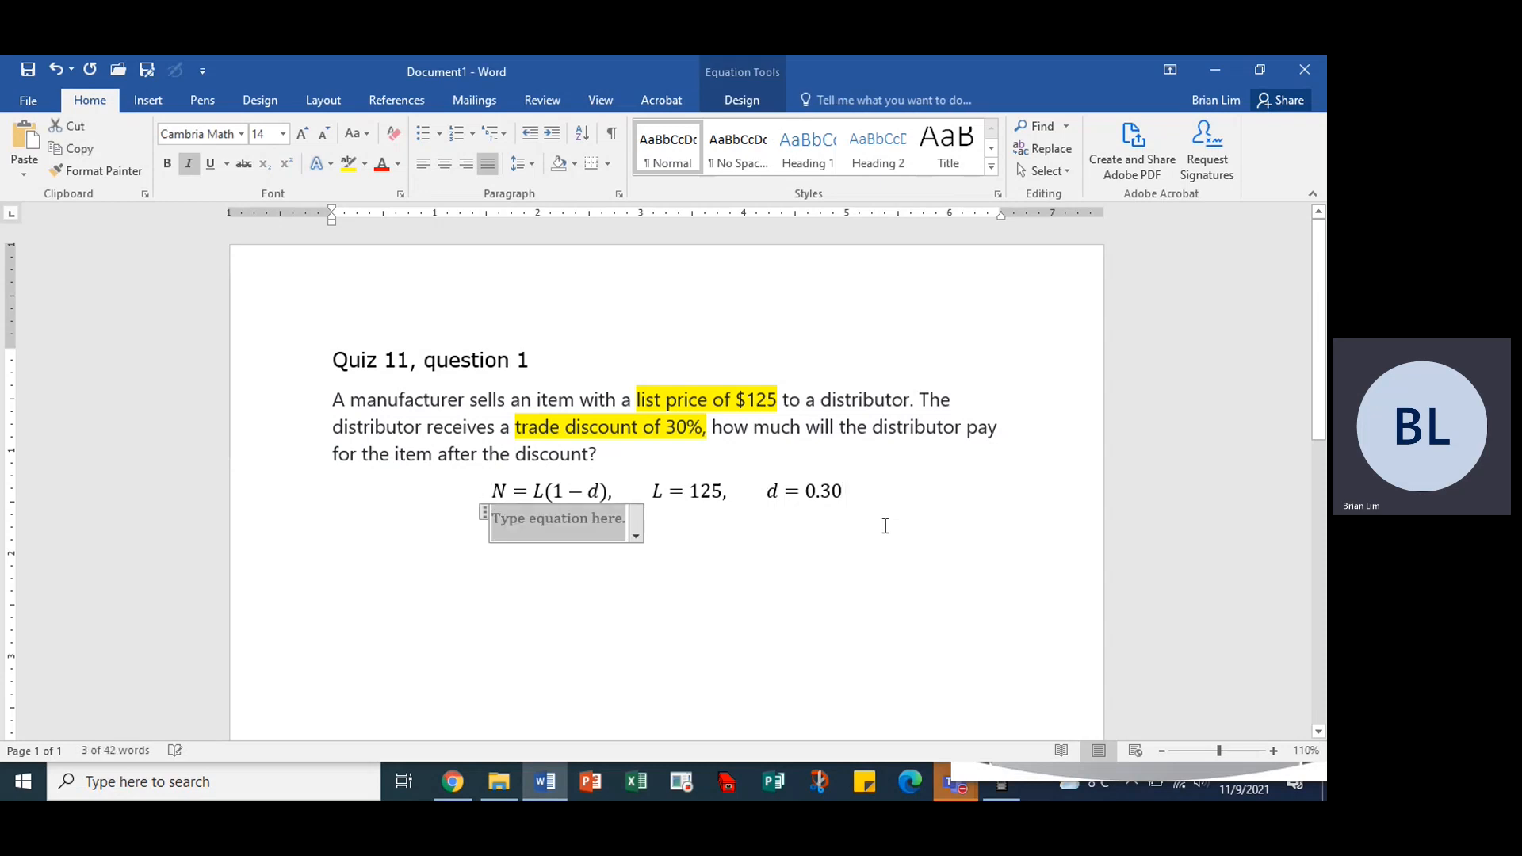
type("N")
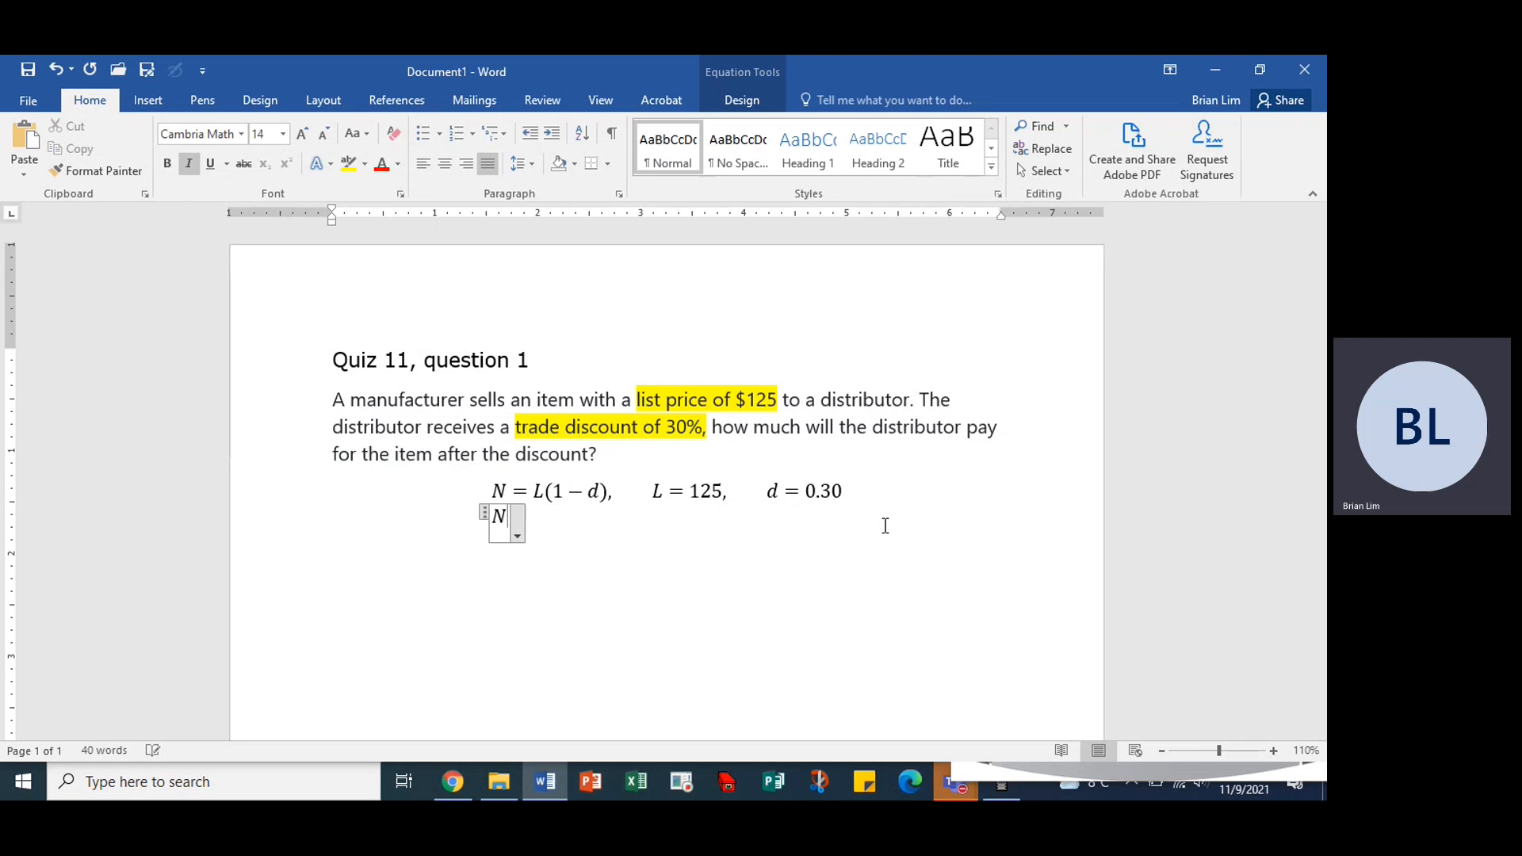
type(" =")
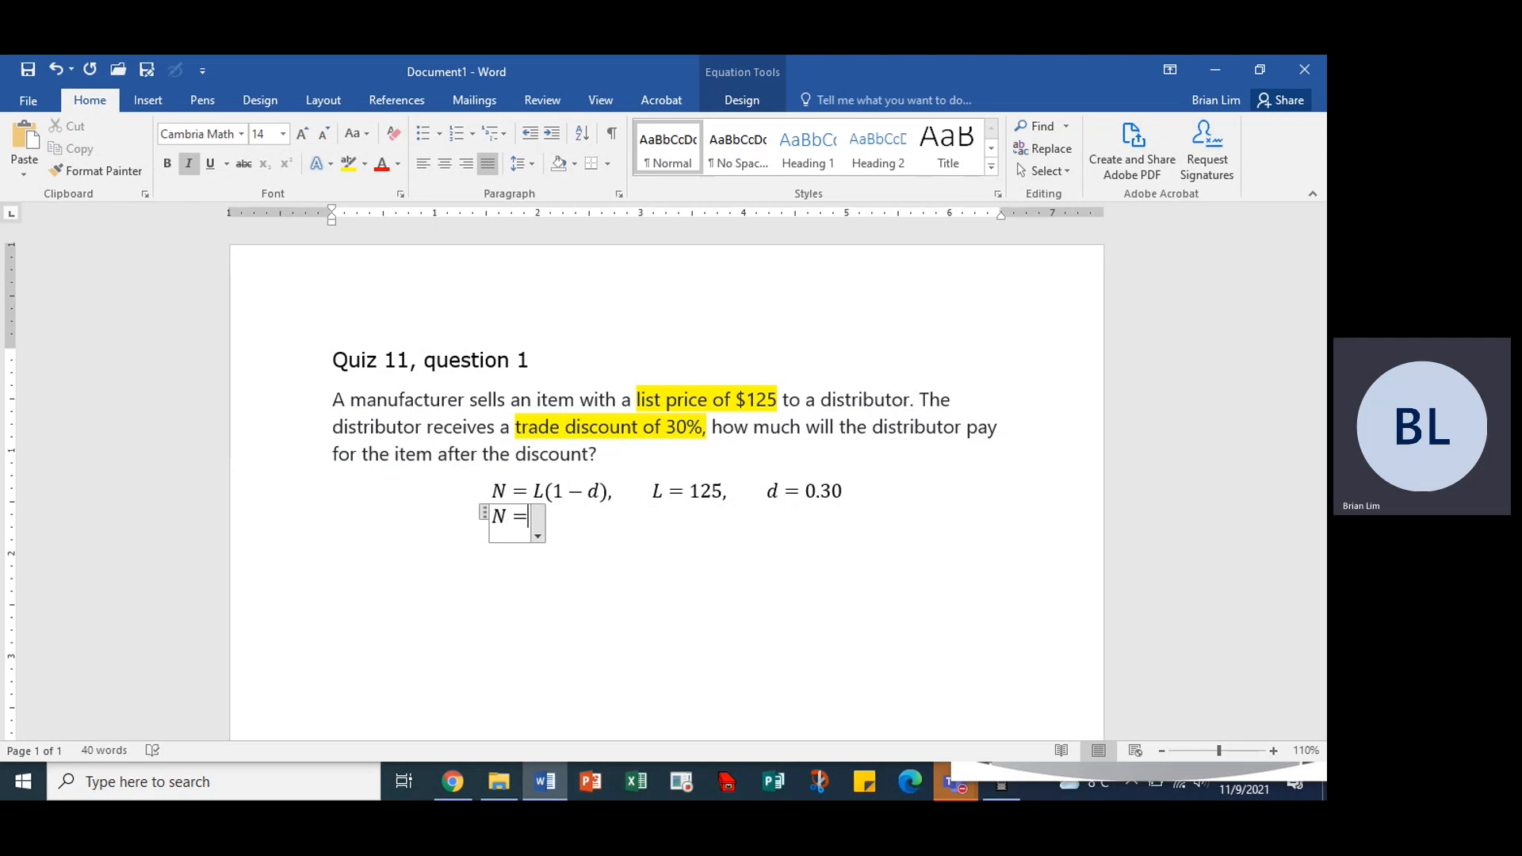
type("125")
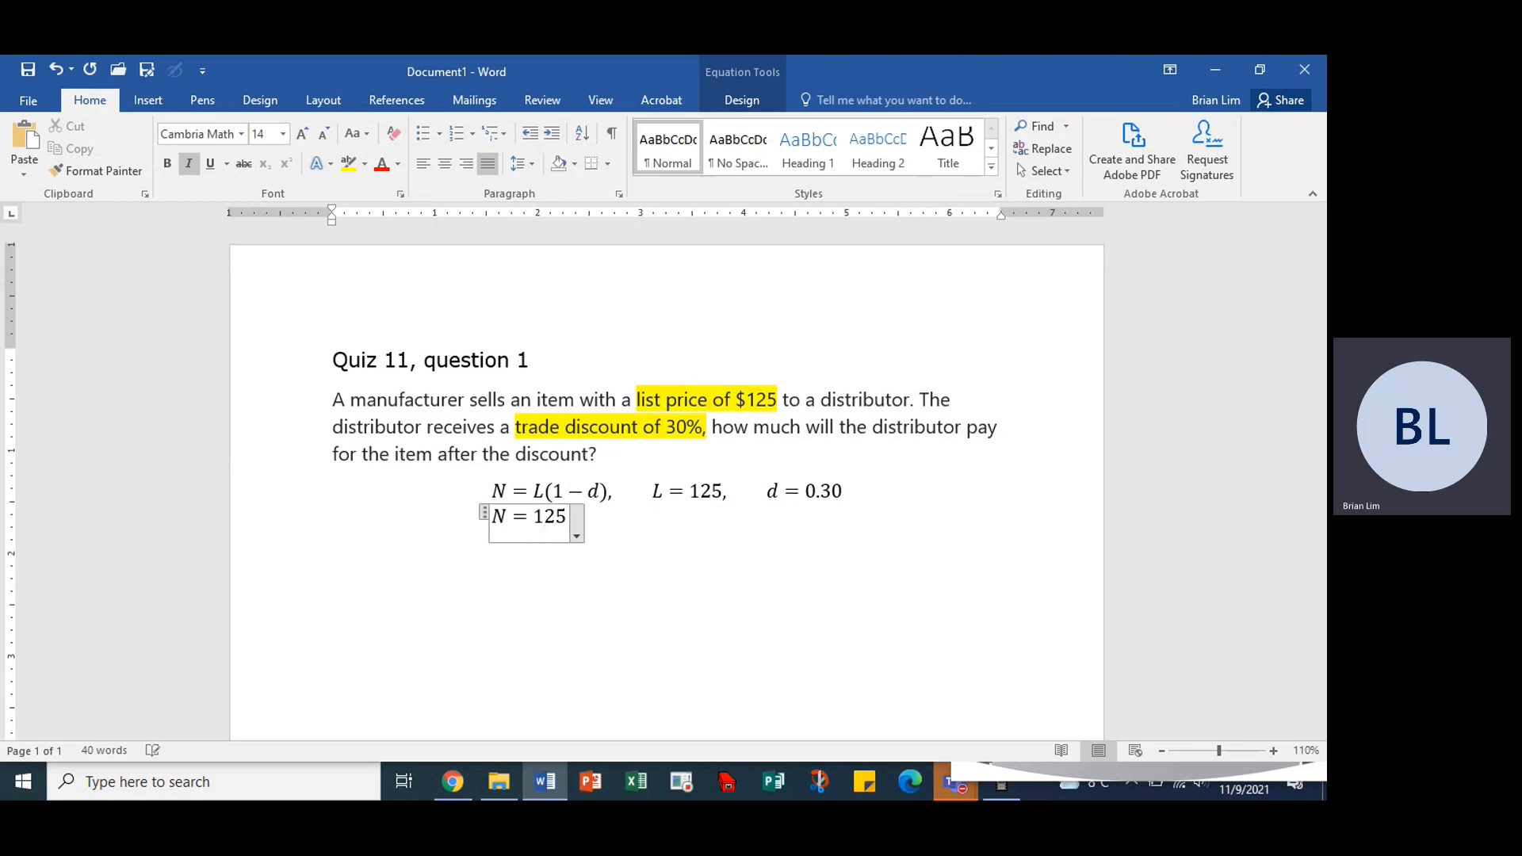
type("(1")
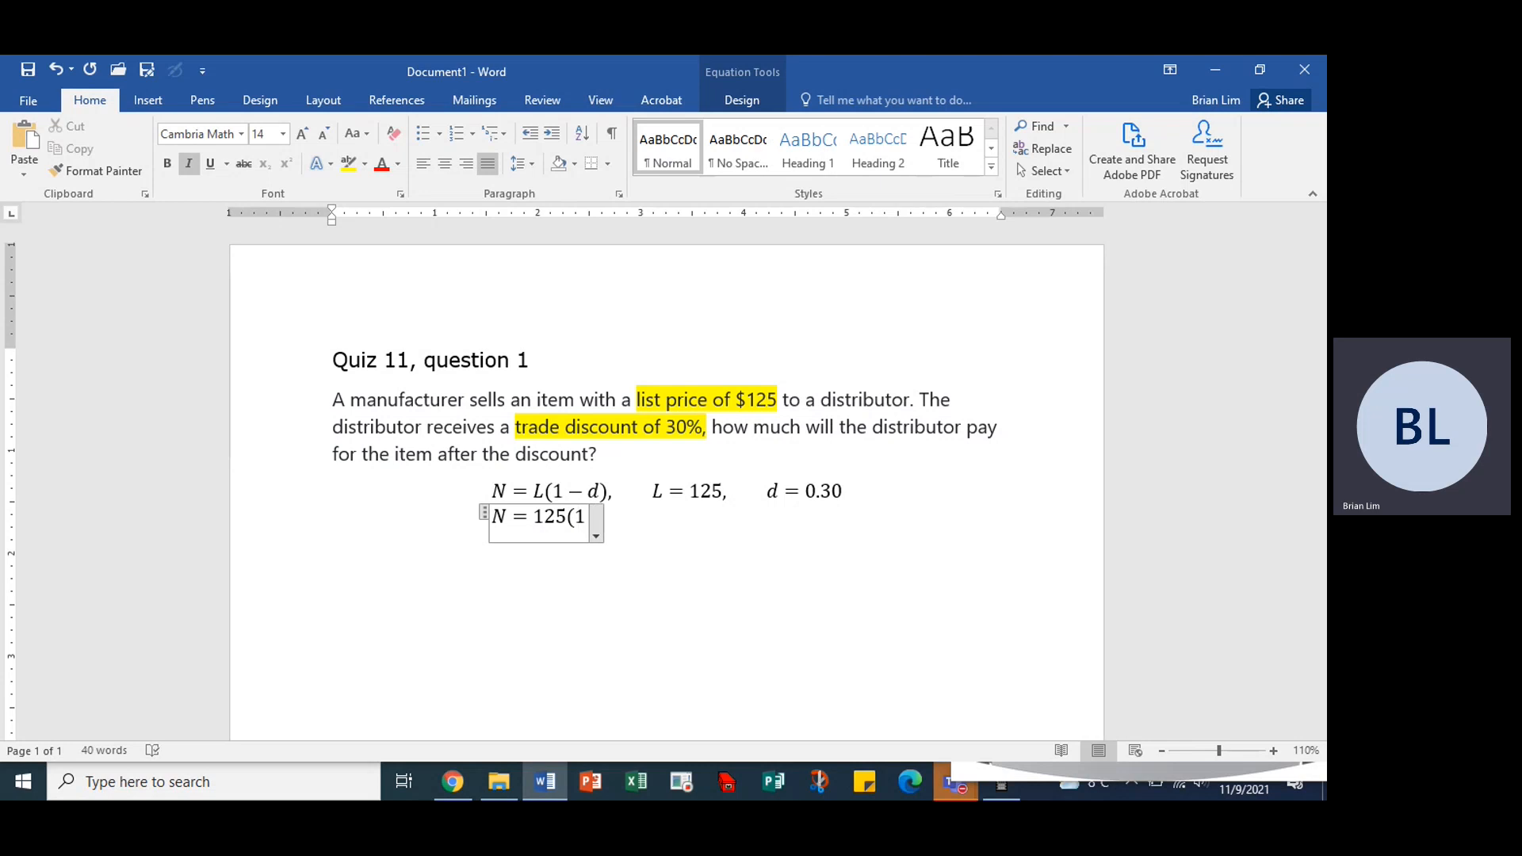
type("-0.3")
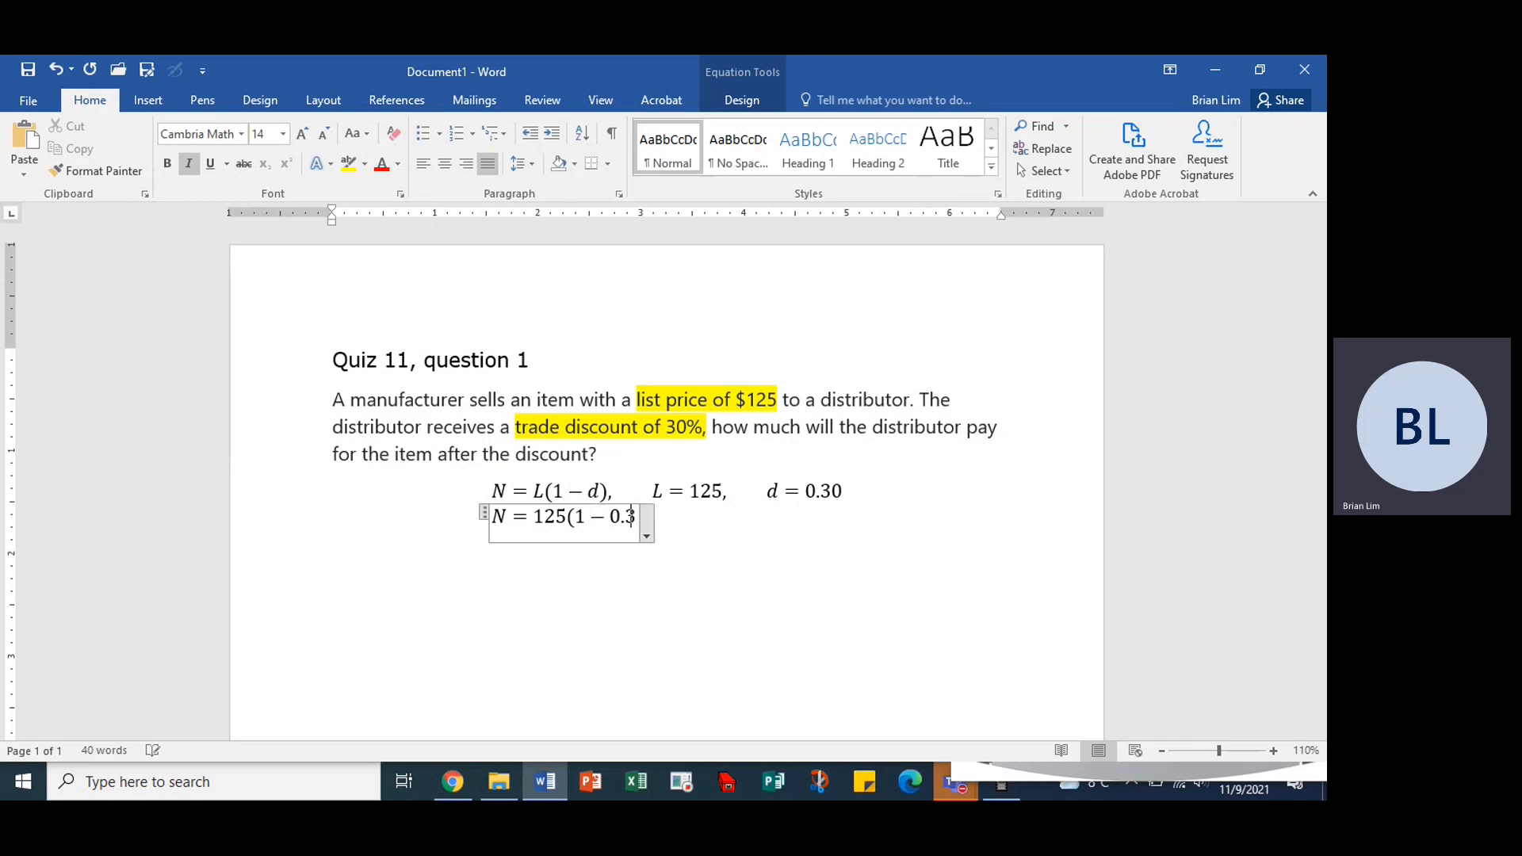
type("0)")
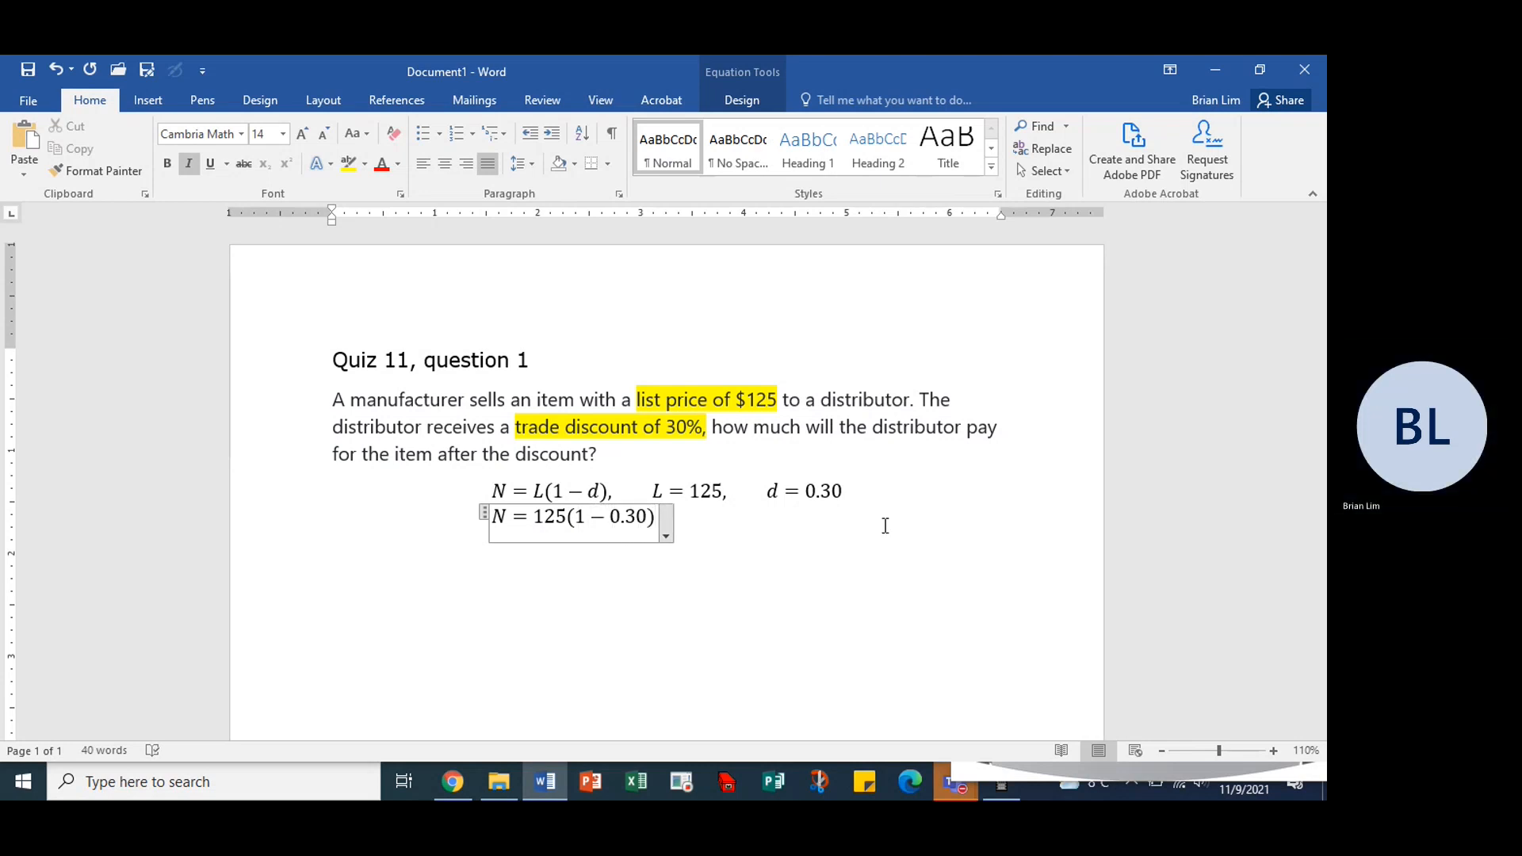
key("Return")
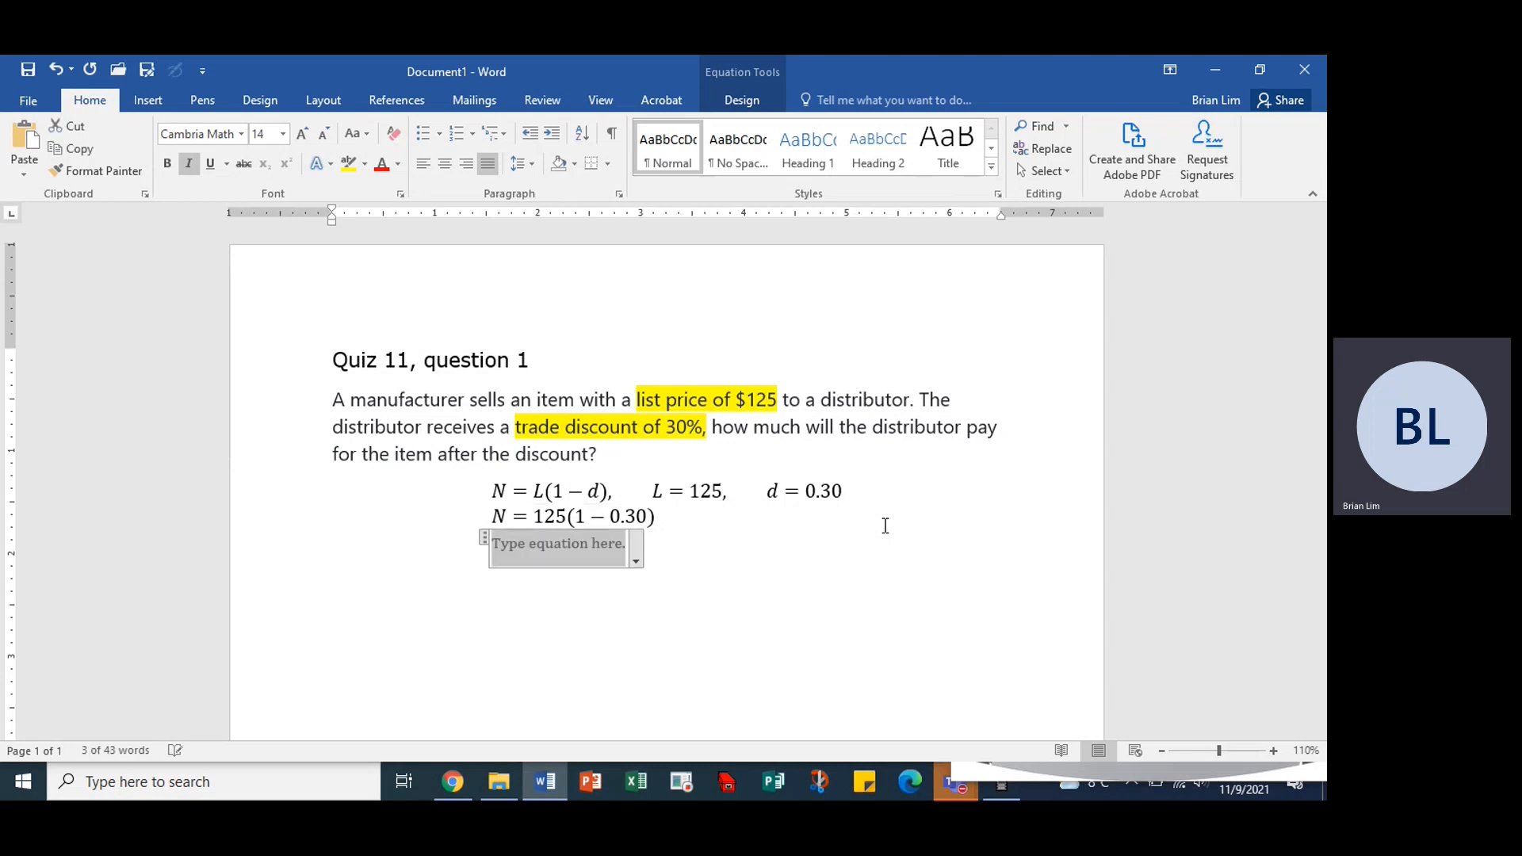
type("N ")
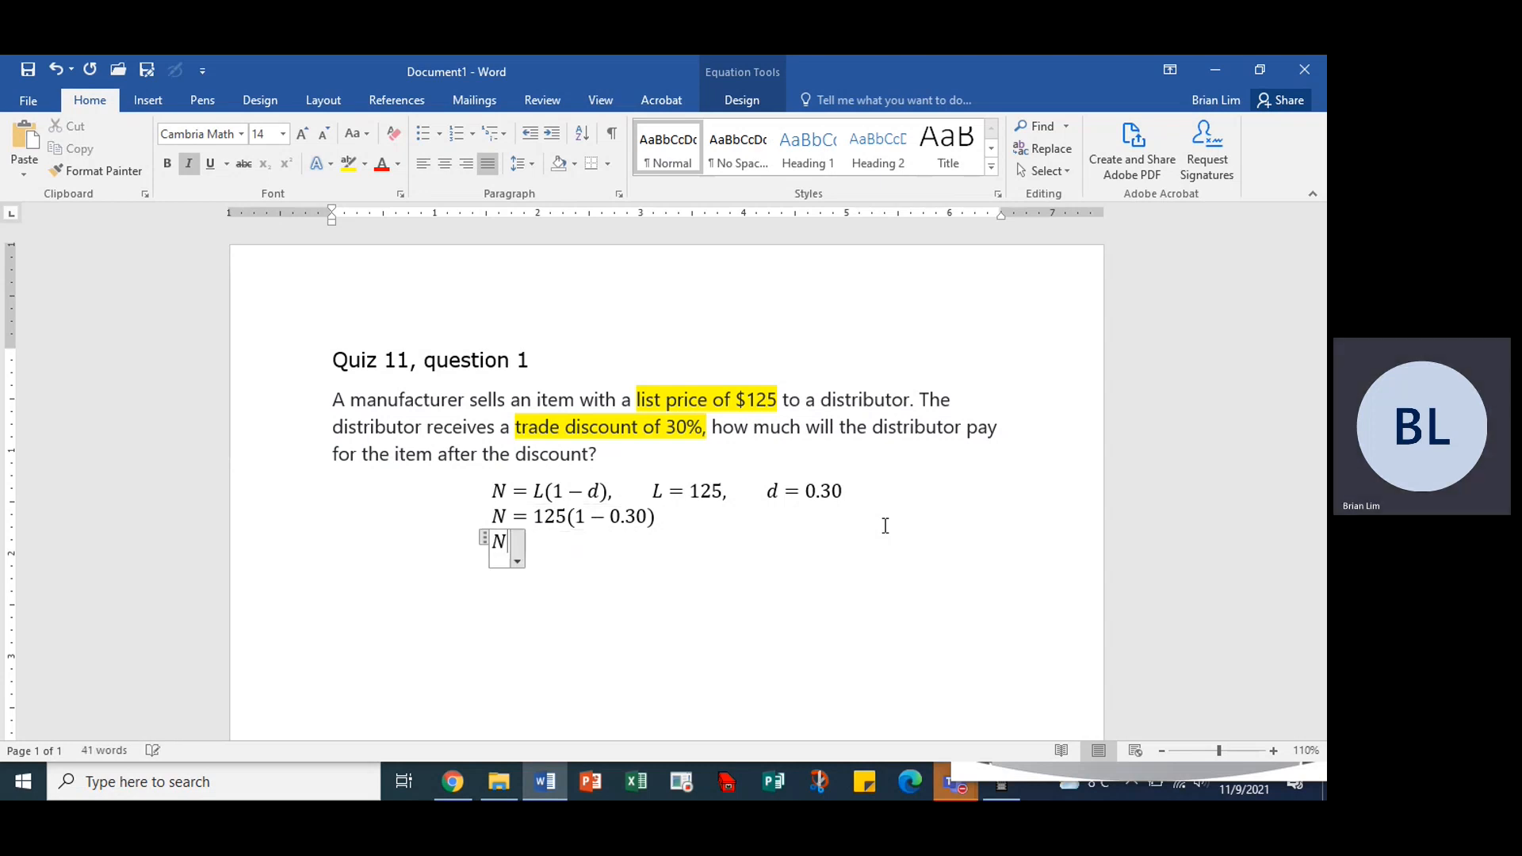
type("= 125")
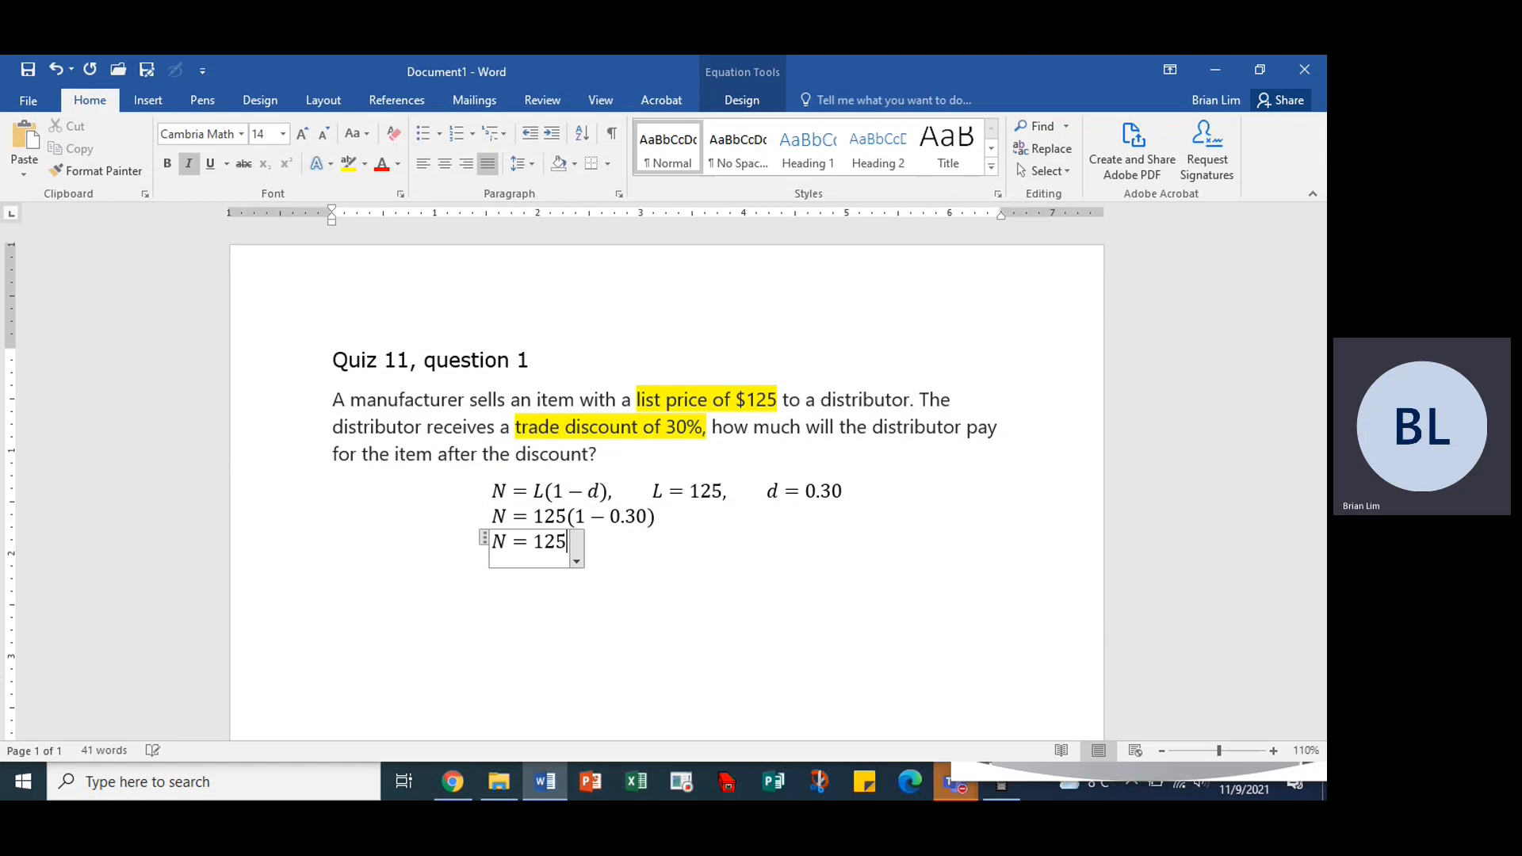
type("(")
type("0.7")
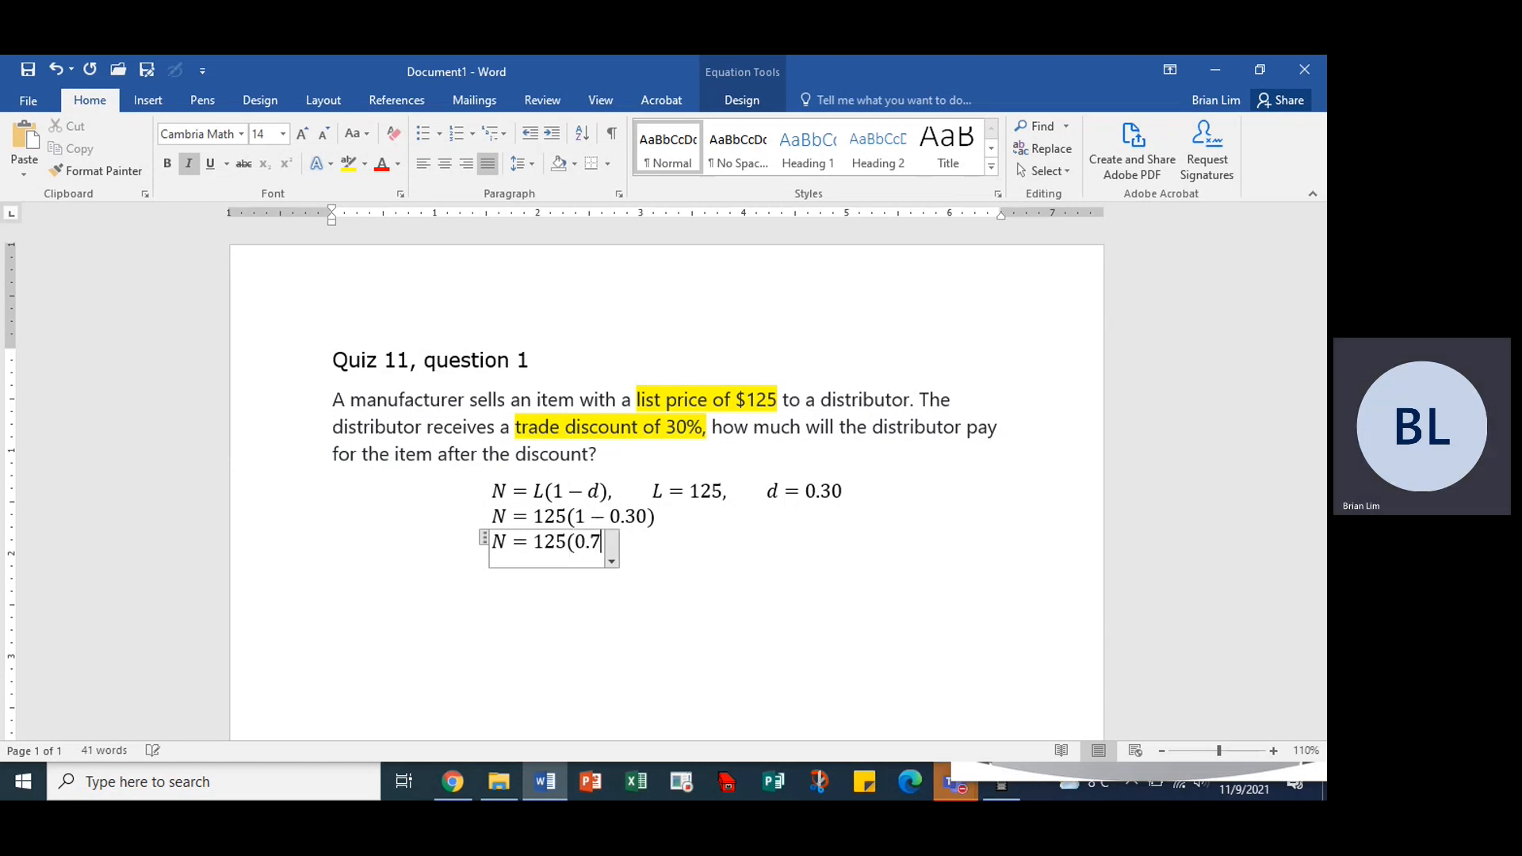
type("0)")
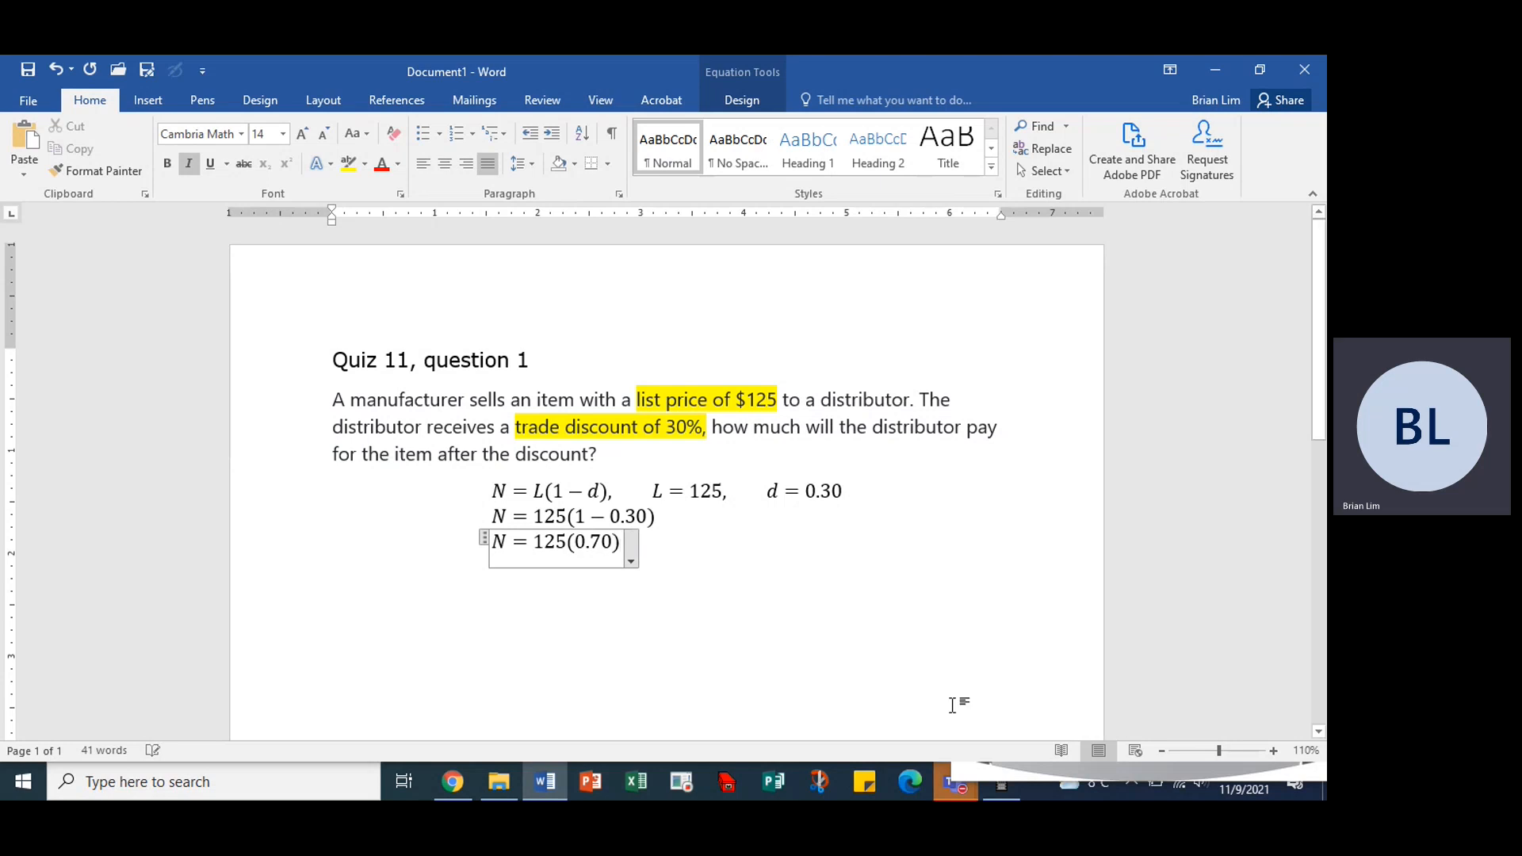
Compute 1 − 0.30 = 0.7 on the BA II Plus calculator
left_click(1005, 790)
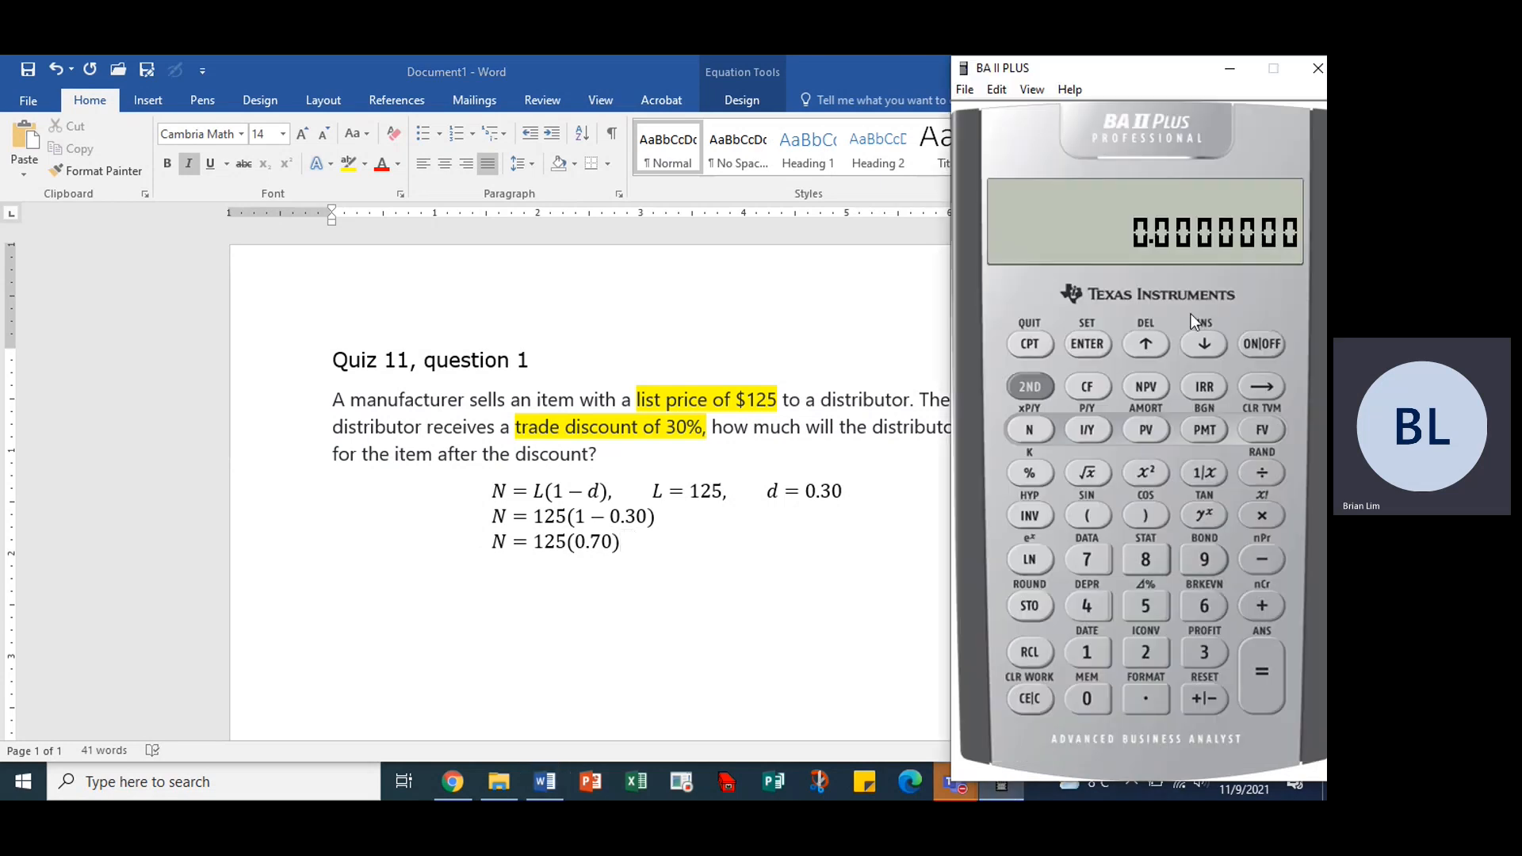
left_click(1086, 652)
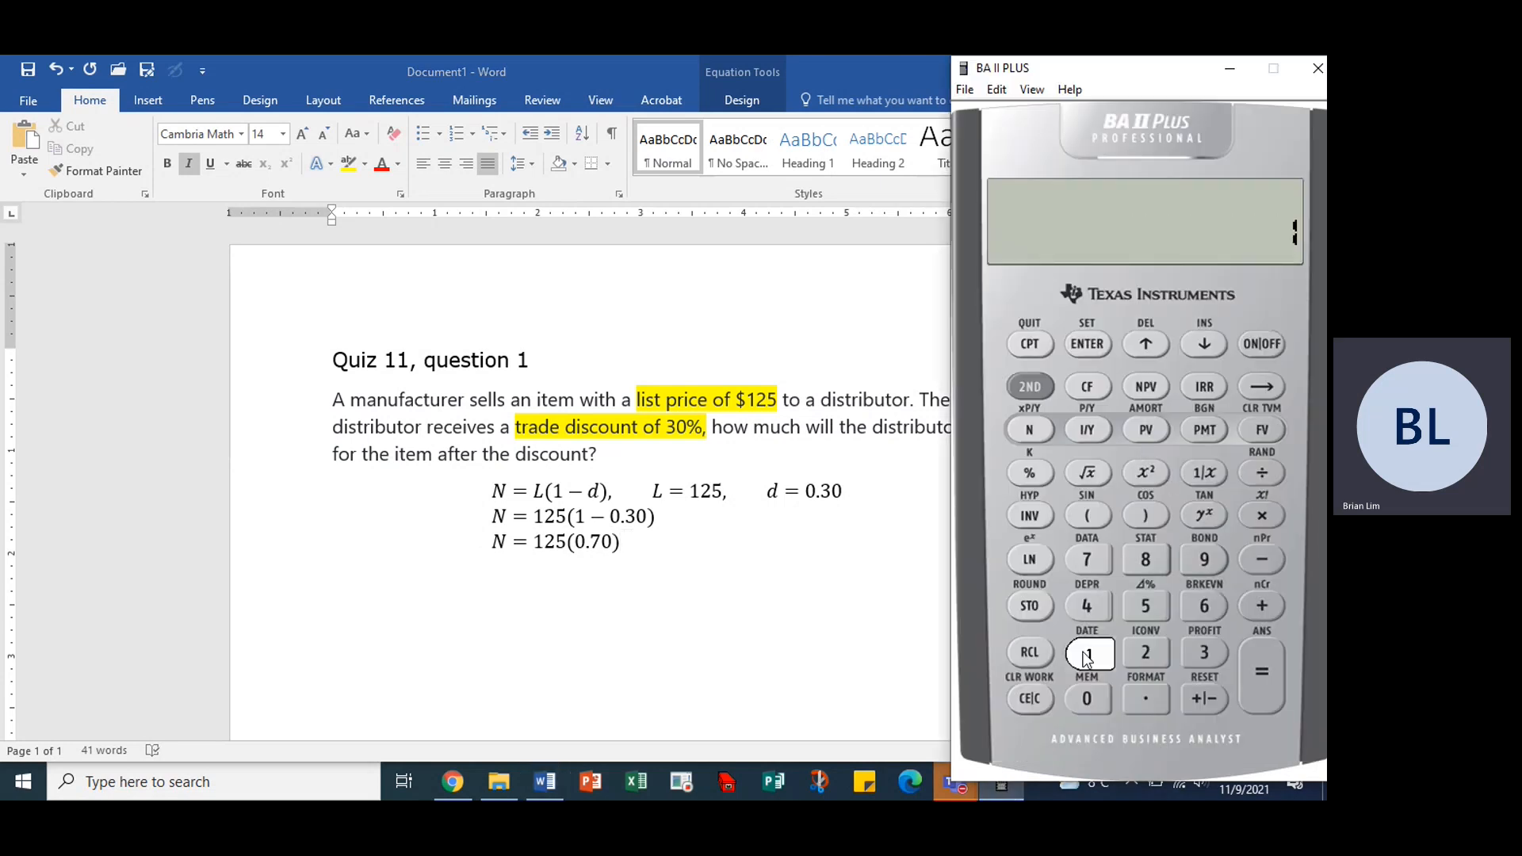
left_click(1146, 698)
left_click(1204, 653)
left_click(1086, 698)
left_click(1262, 671)
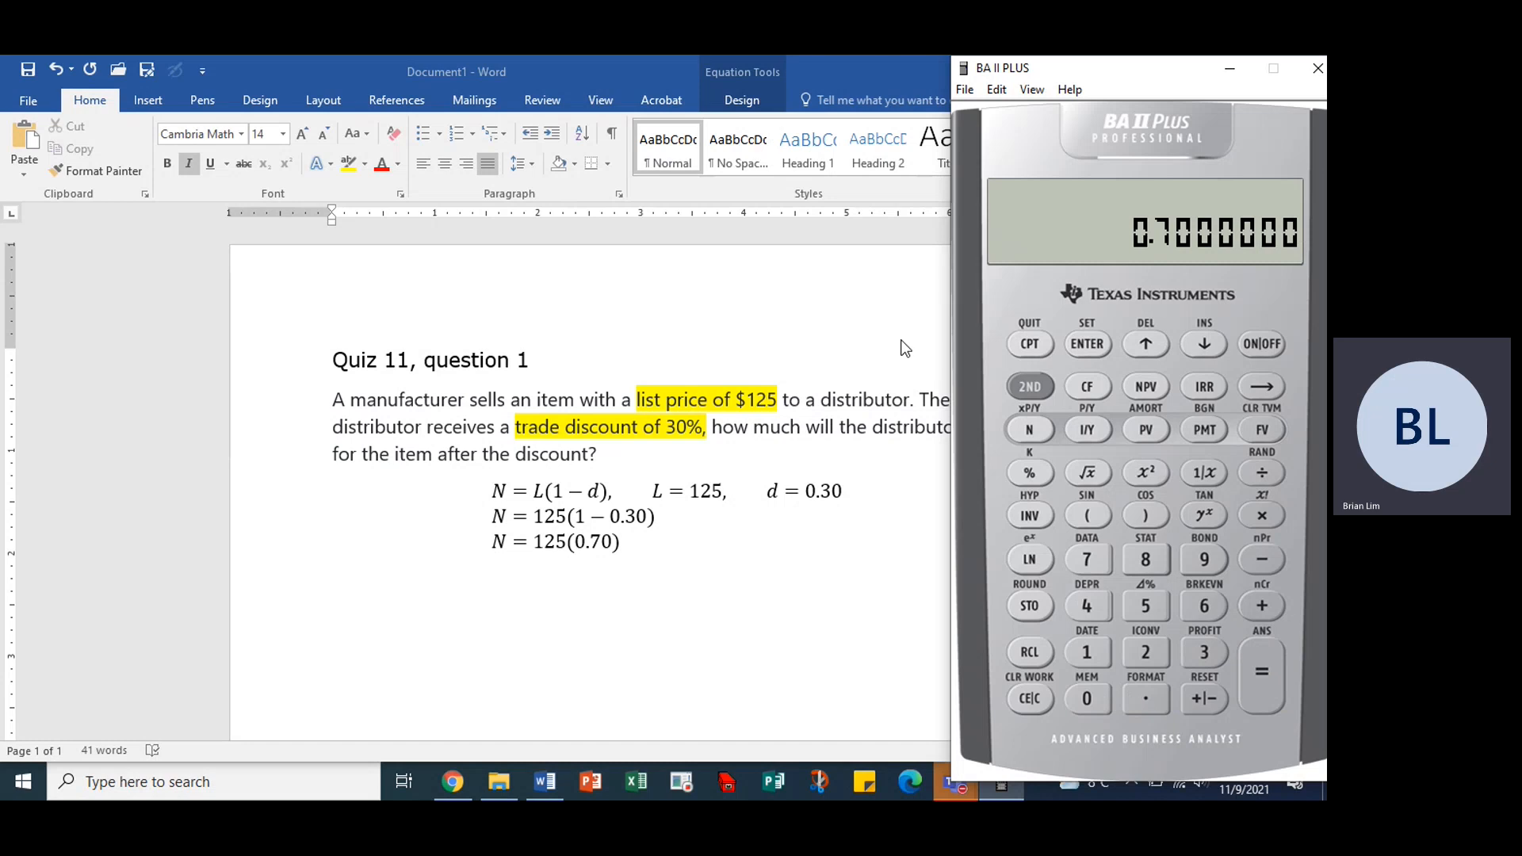
Start a new N = equation line in Word, then compute 0.7 × 125 = 87.5 on the calculator
left_click(623, 542)
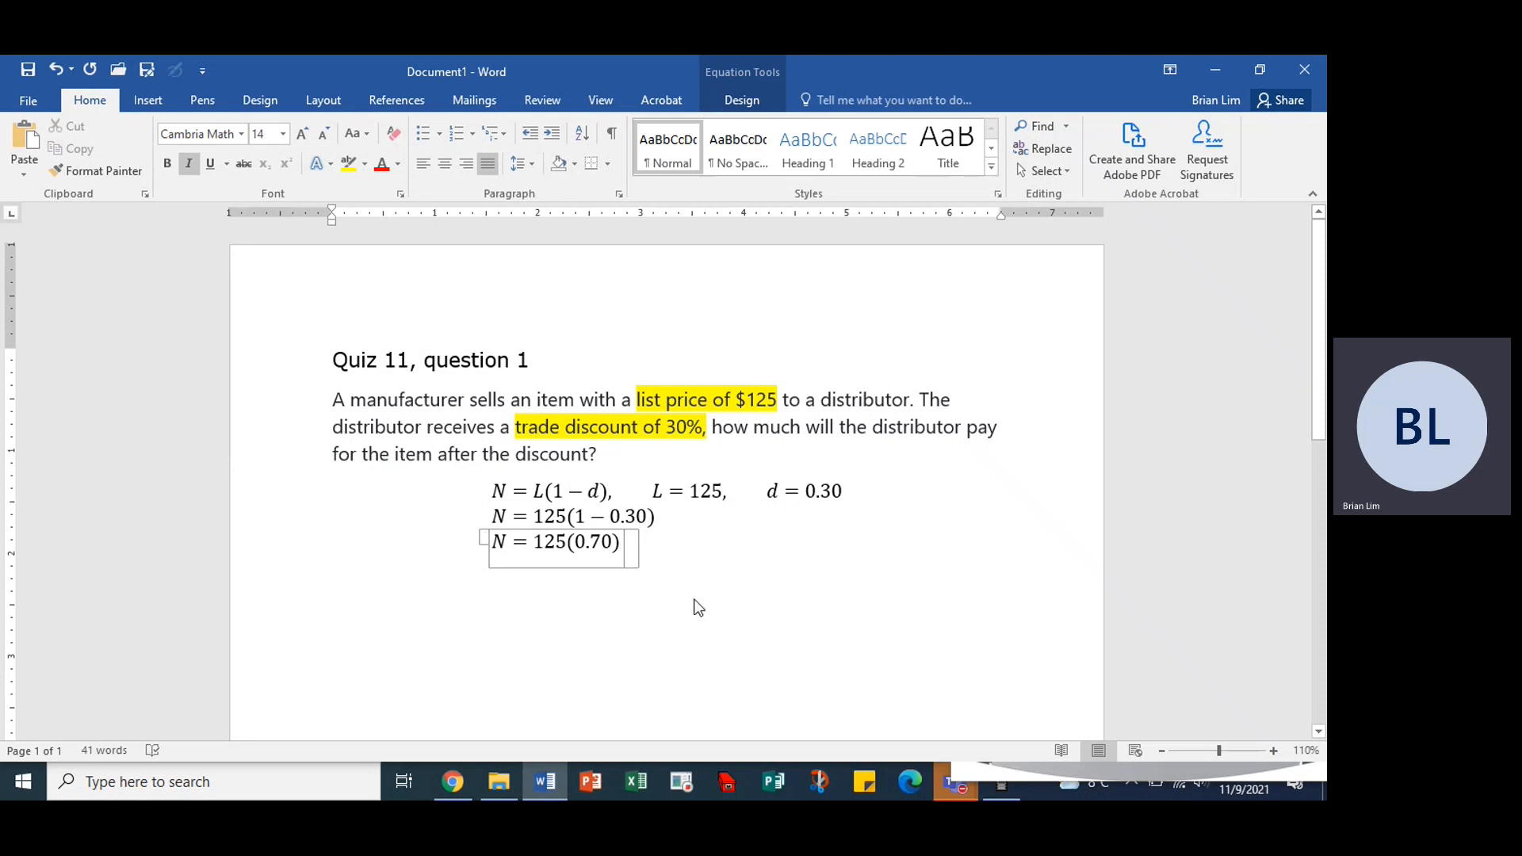
key("Return")
type("N ")
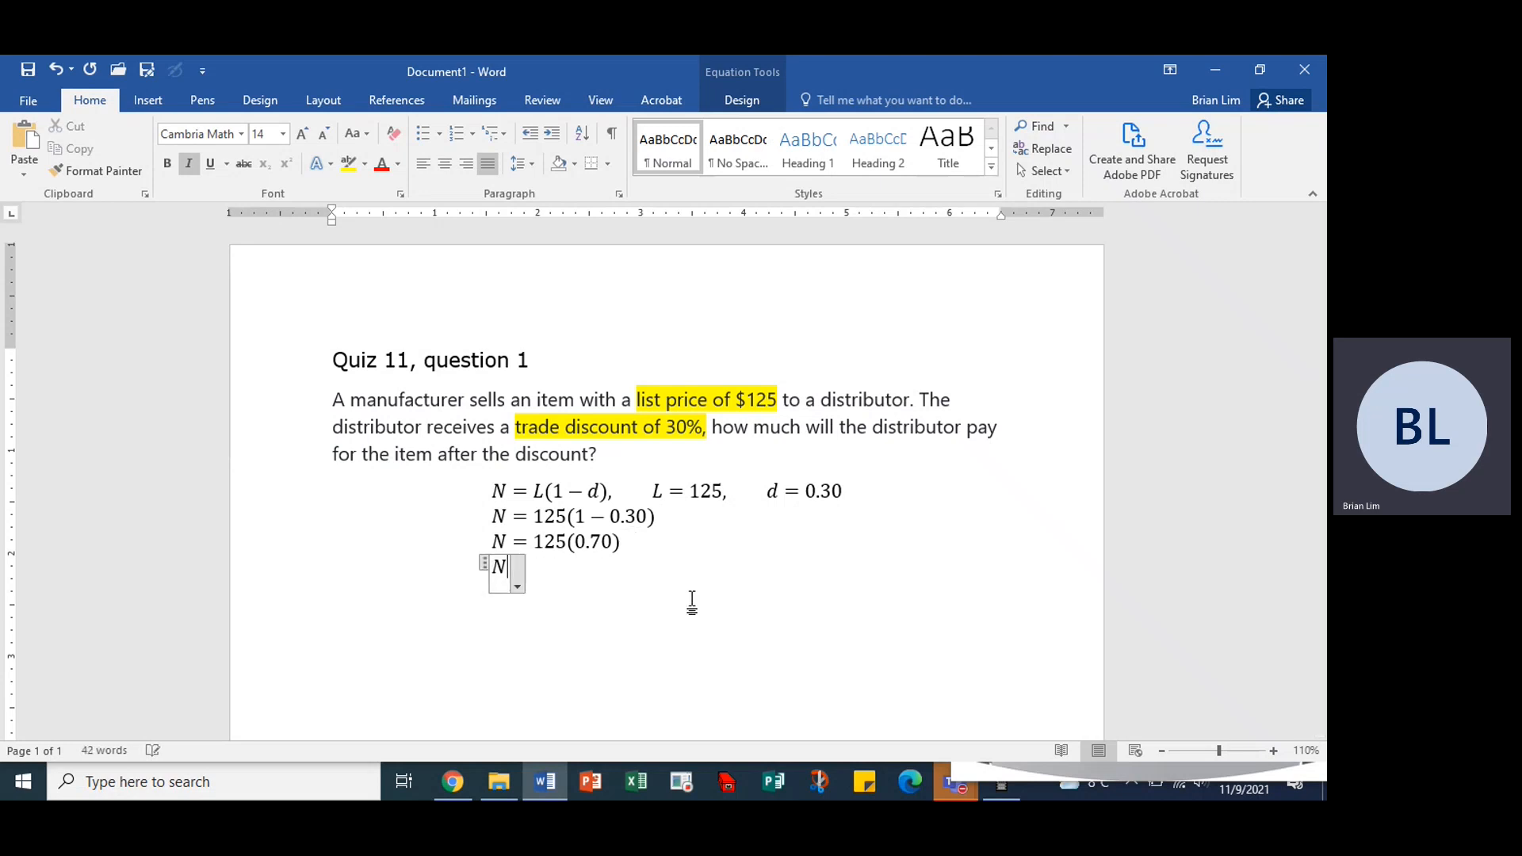
type("=")
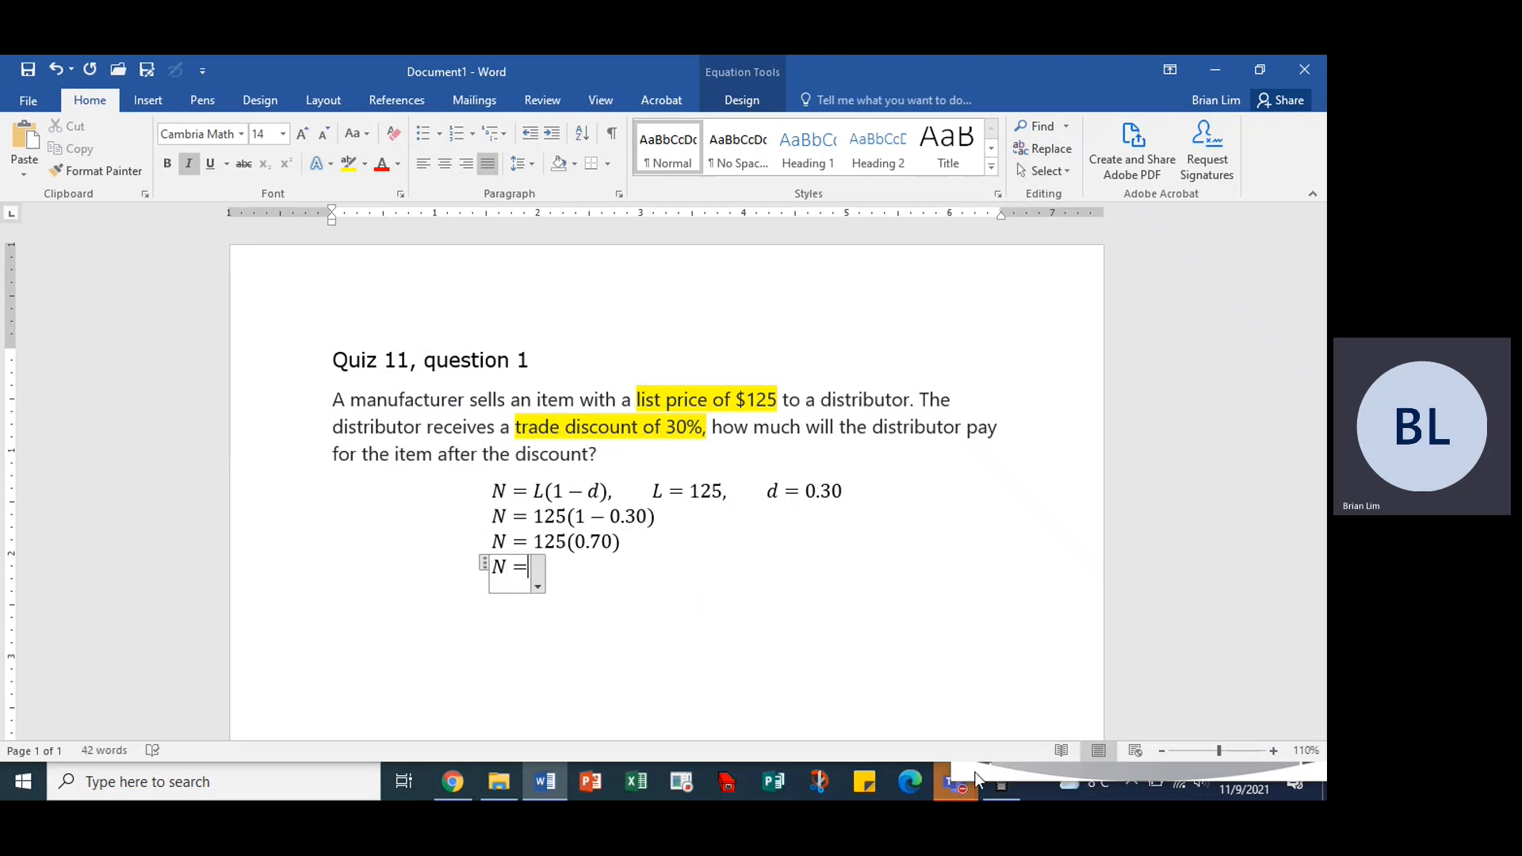
left_click(1003, 783)
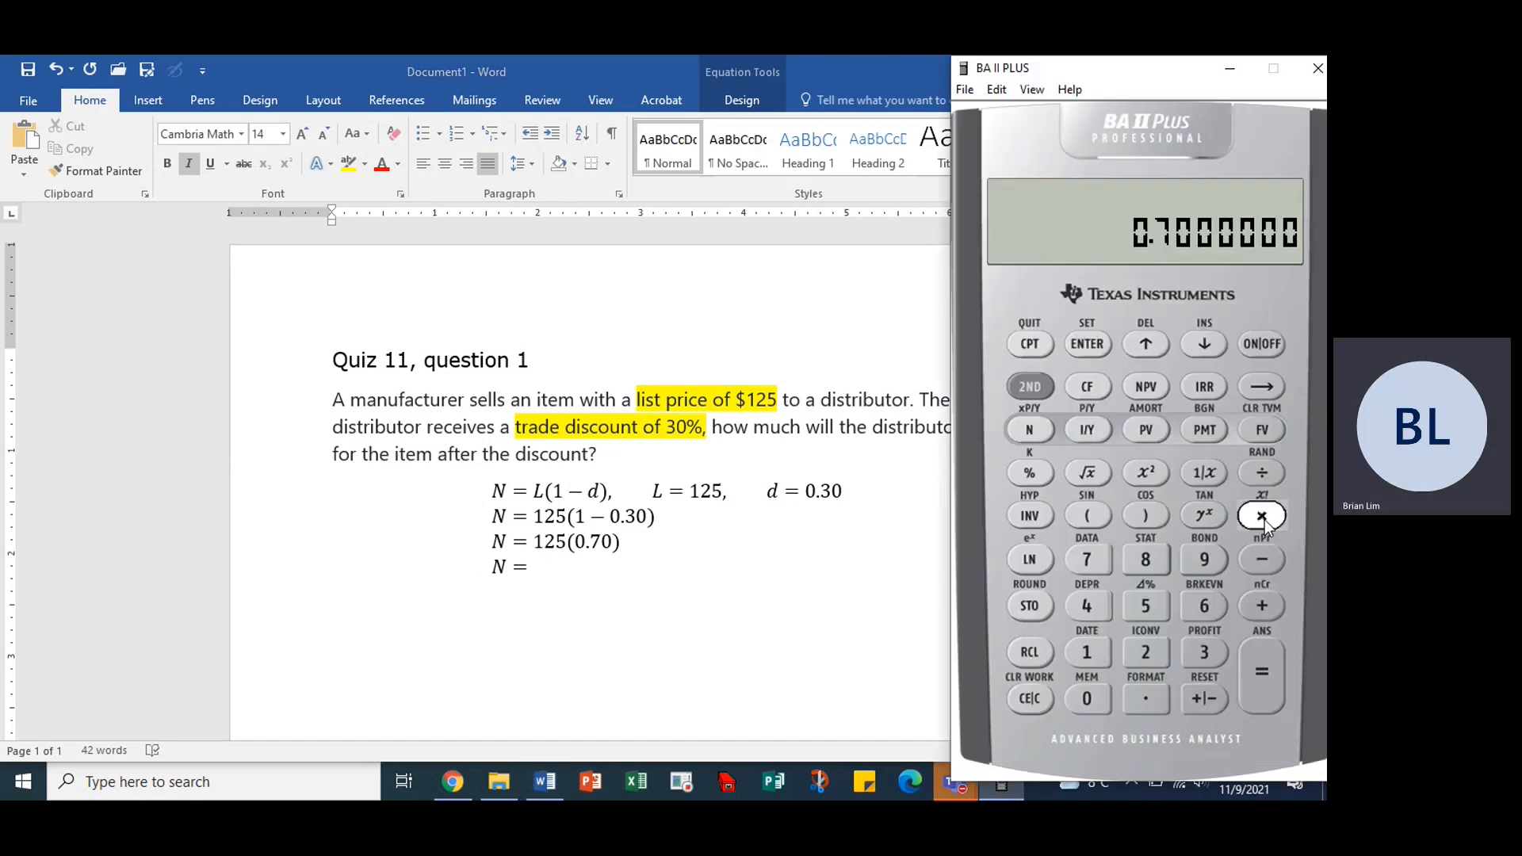
left_click(1088, 653)
left_click(1145, 652)
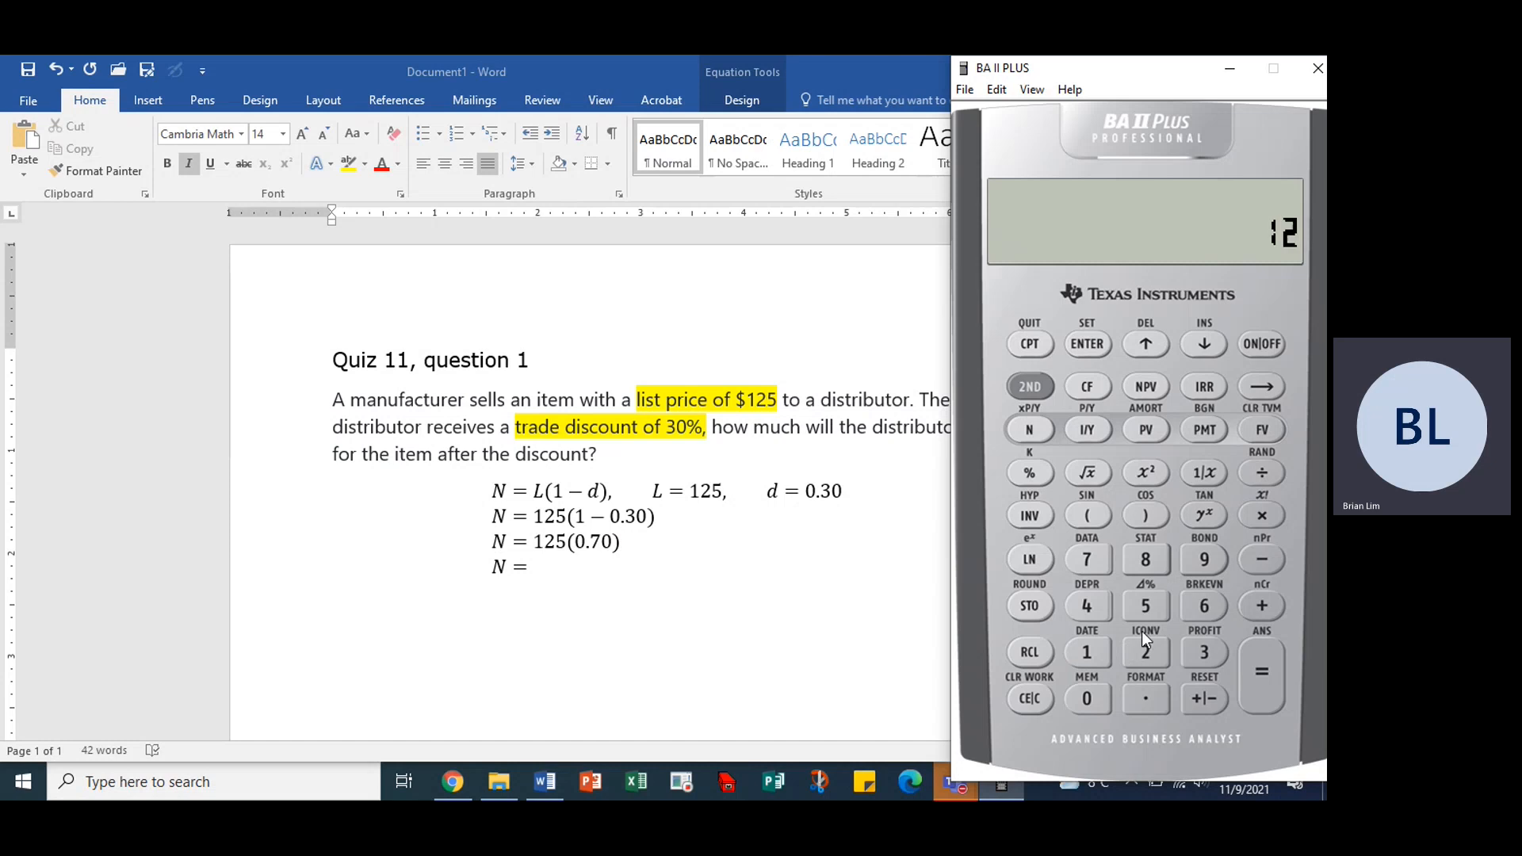
left_click(1147, 607)
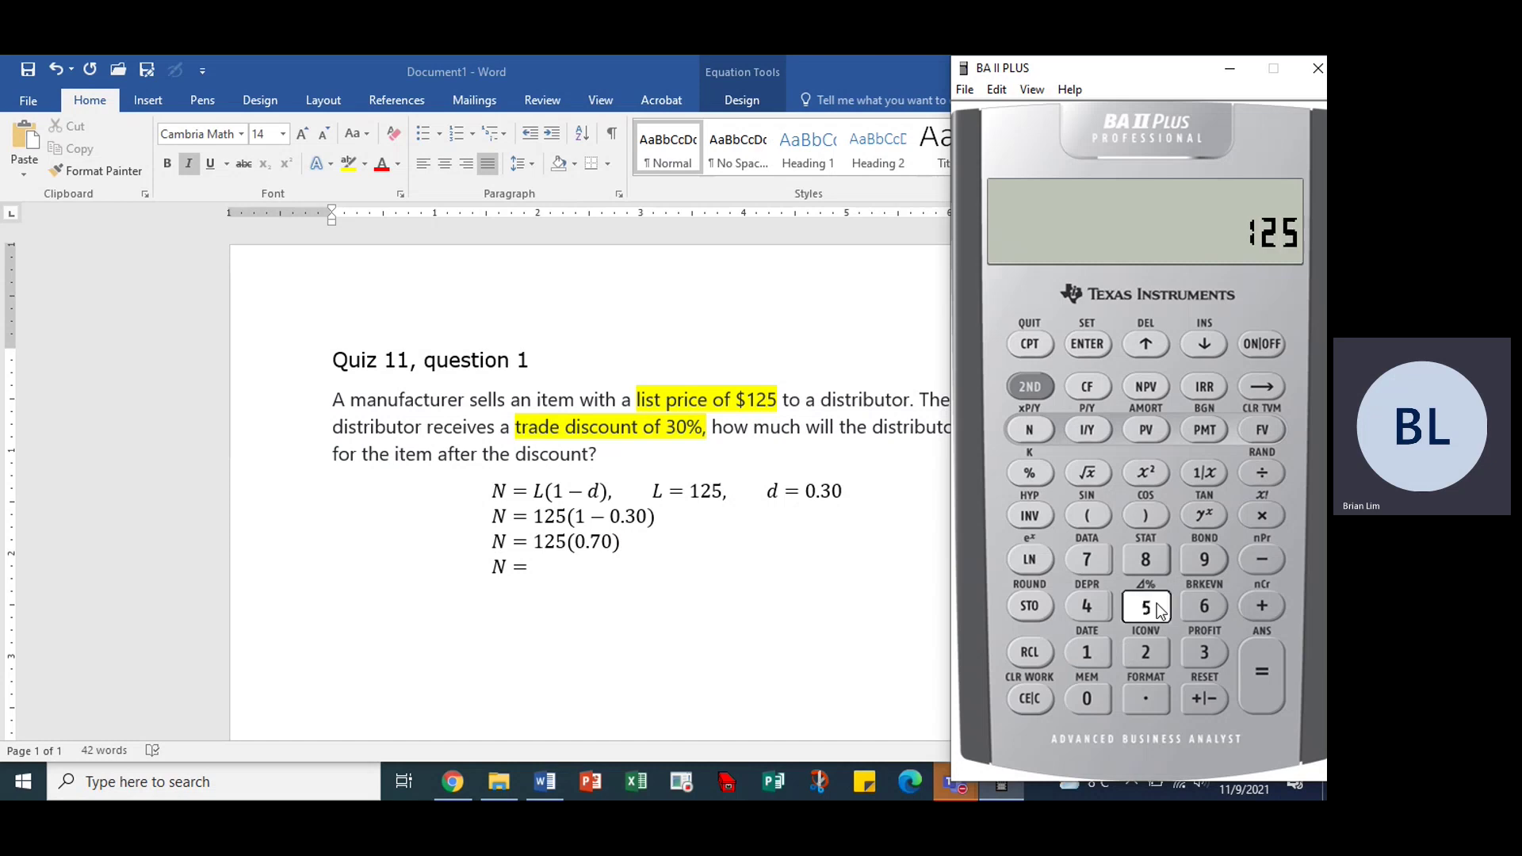
left_click(1263, 673)
Complete the last line as N = 87.5 and highlight the answer 87.5 in green
left_click(541, 567)
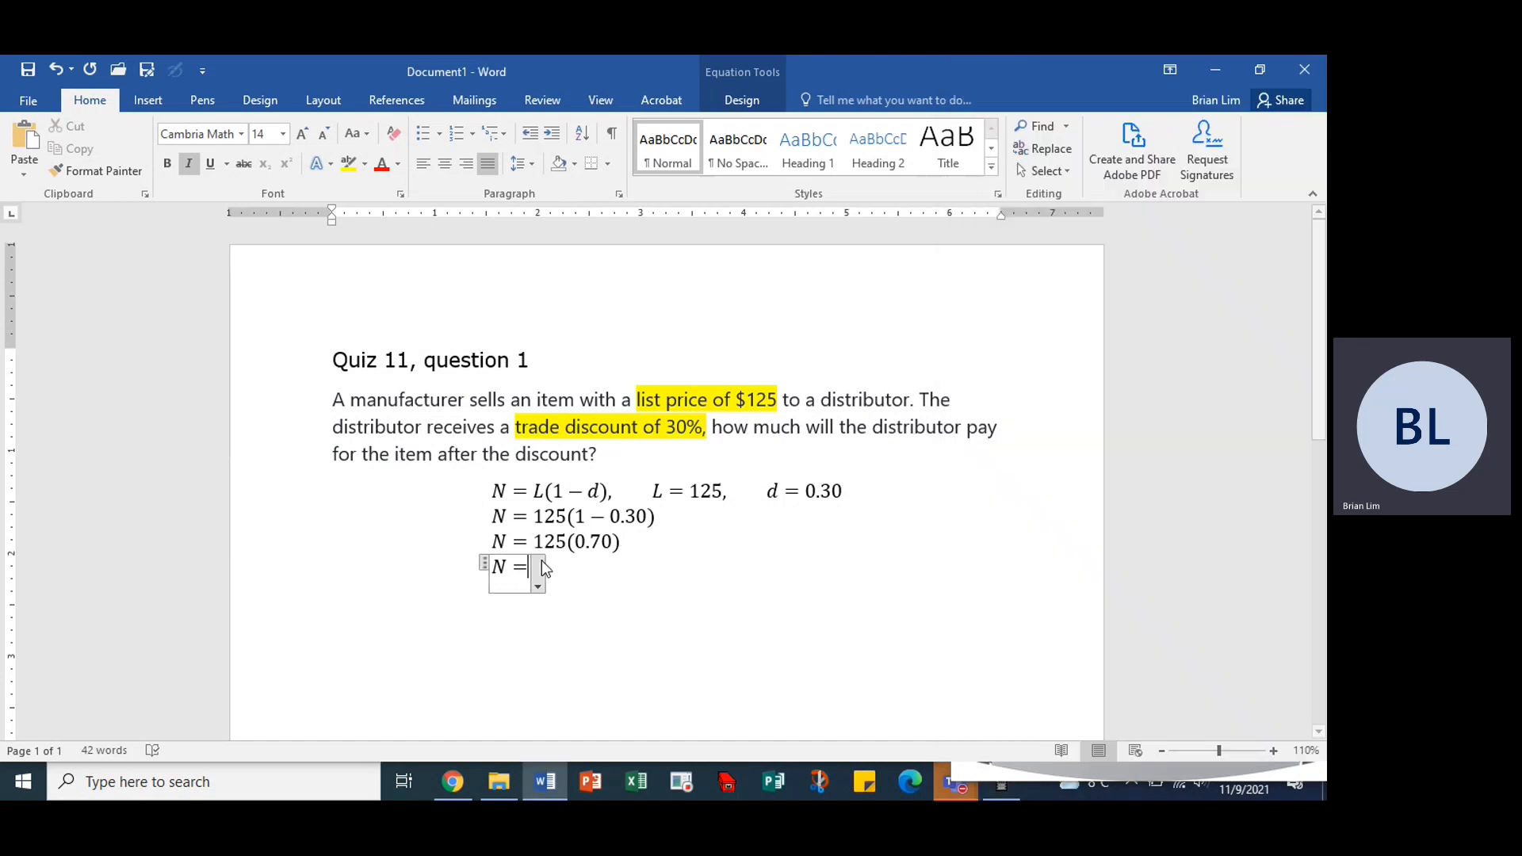
type("87")
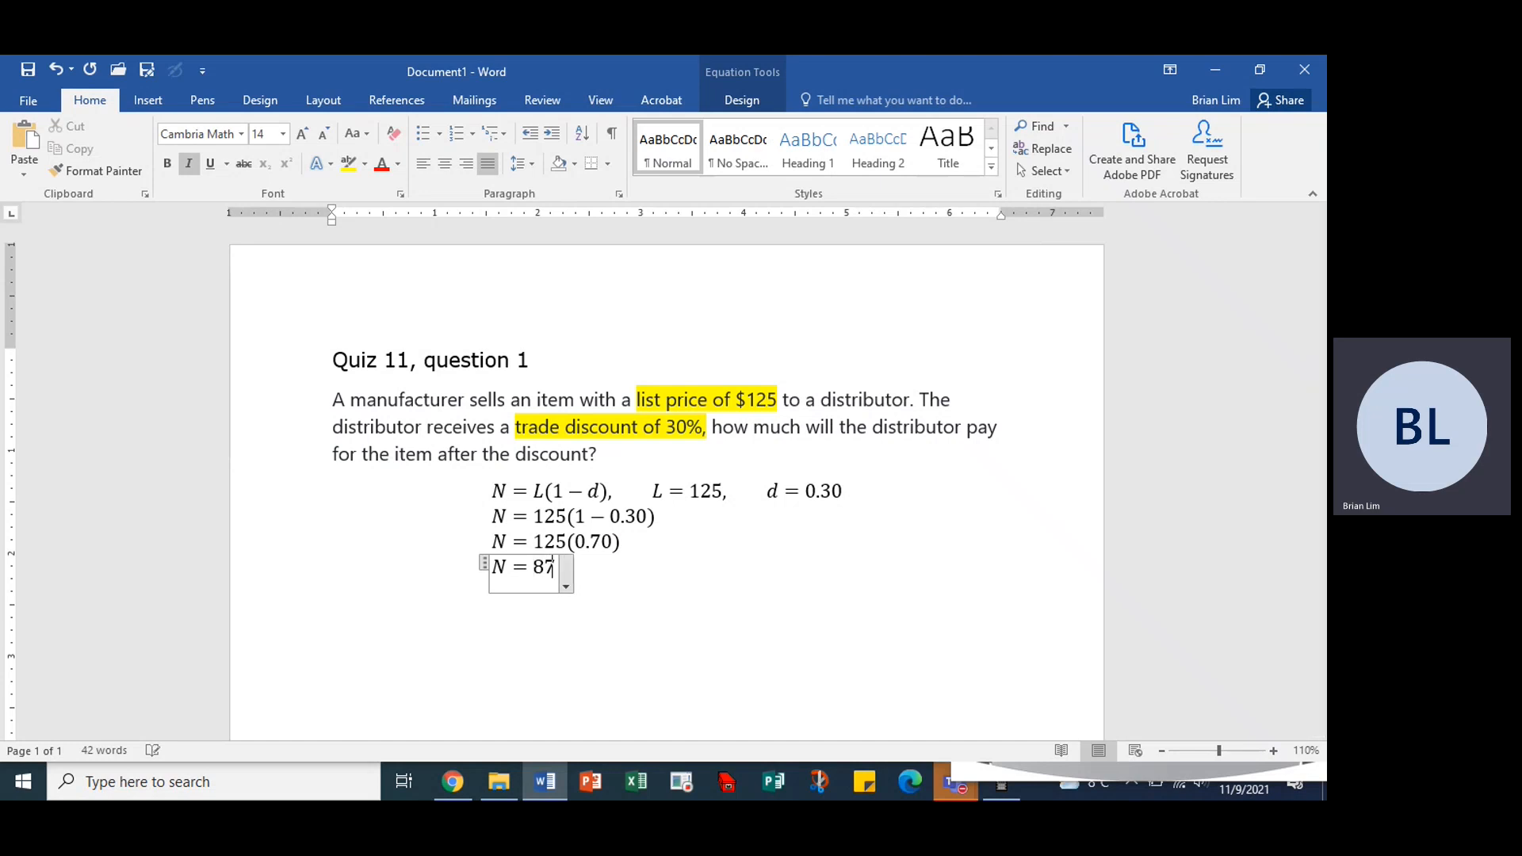
type(".5")
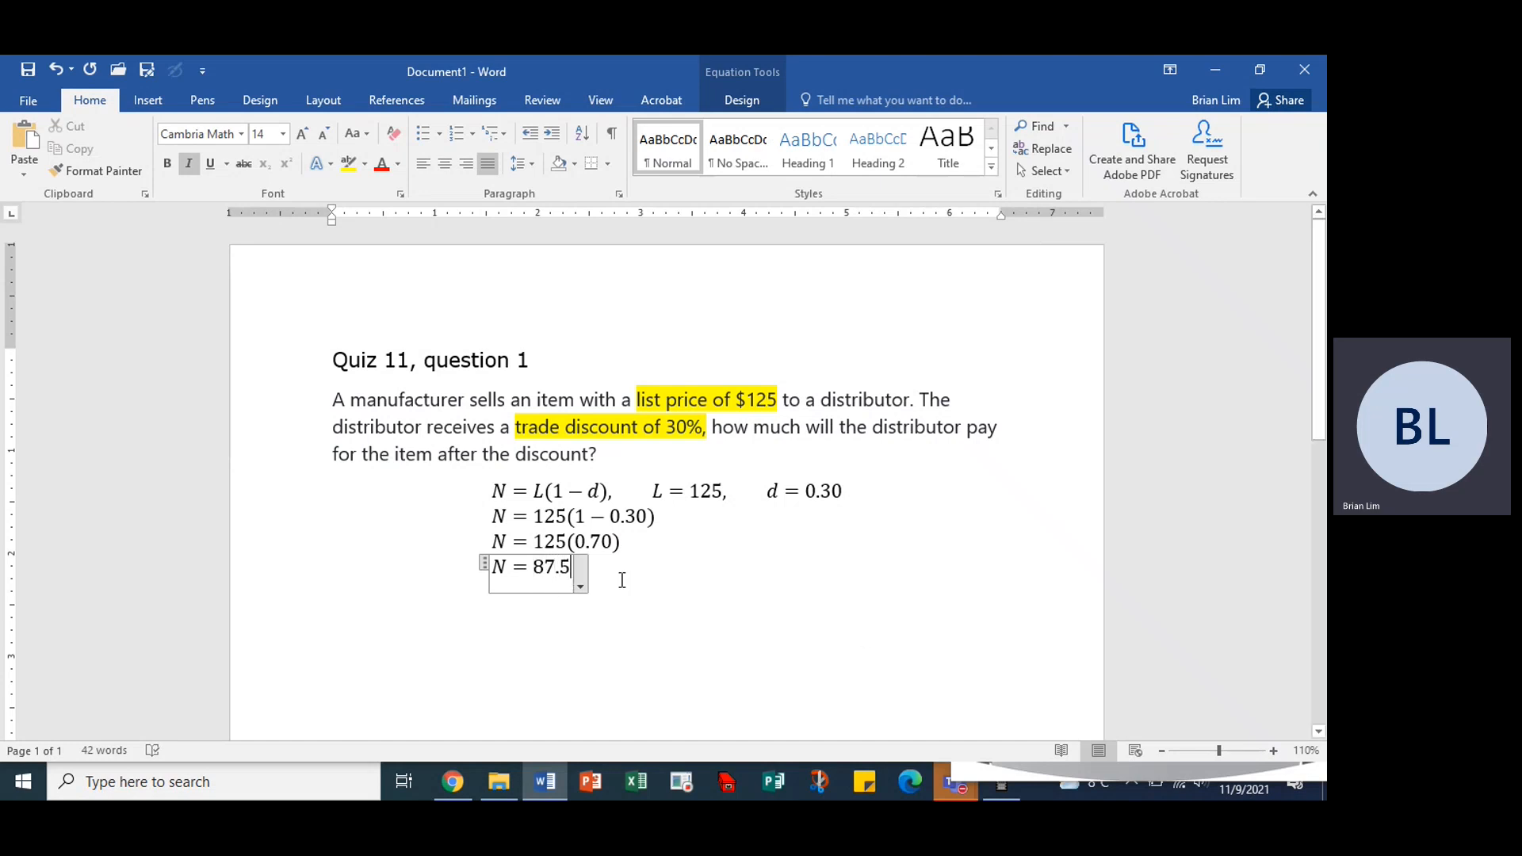
left_click_drag(535, 568, 578, 568)
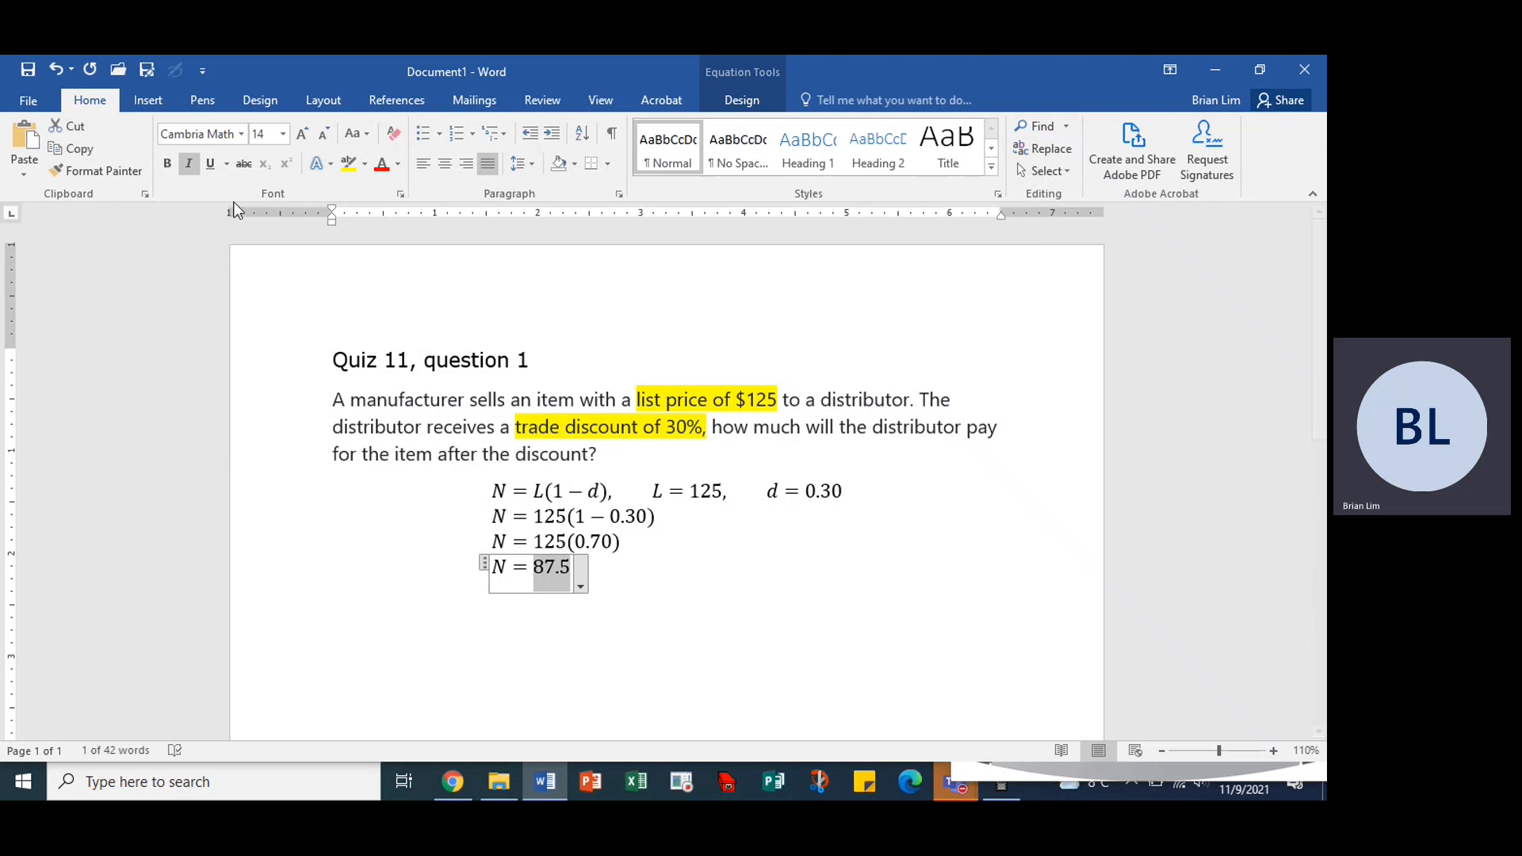
left_click(364, 165)
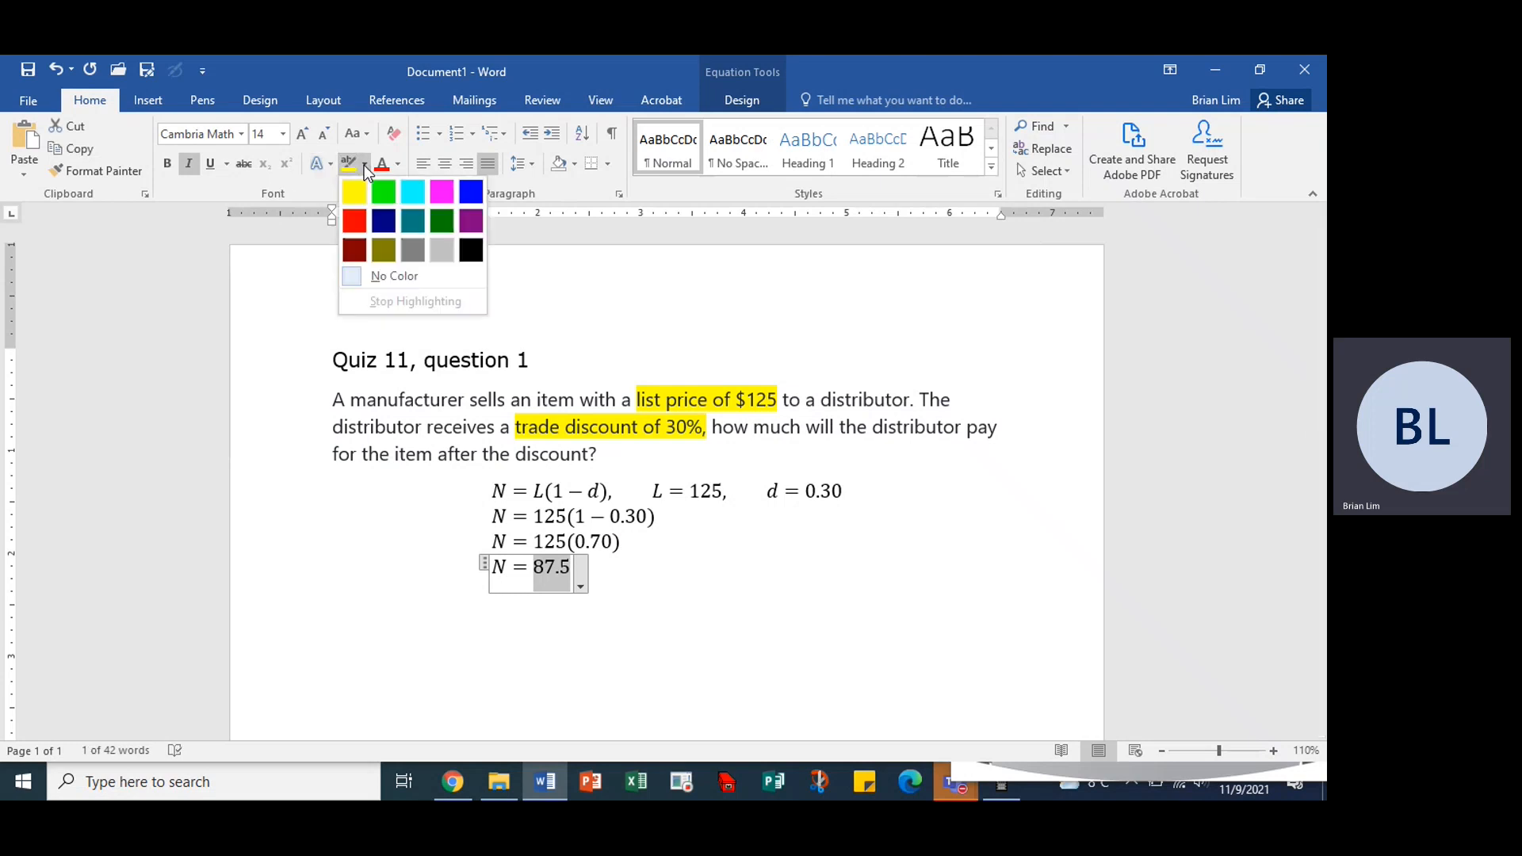
left_click(382, 192)
left_click(669, 585)
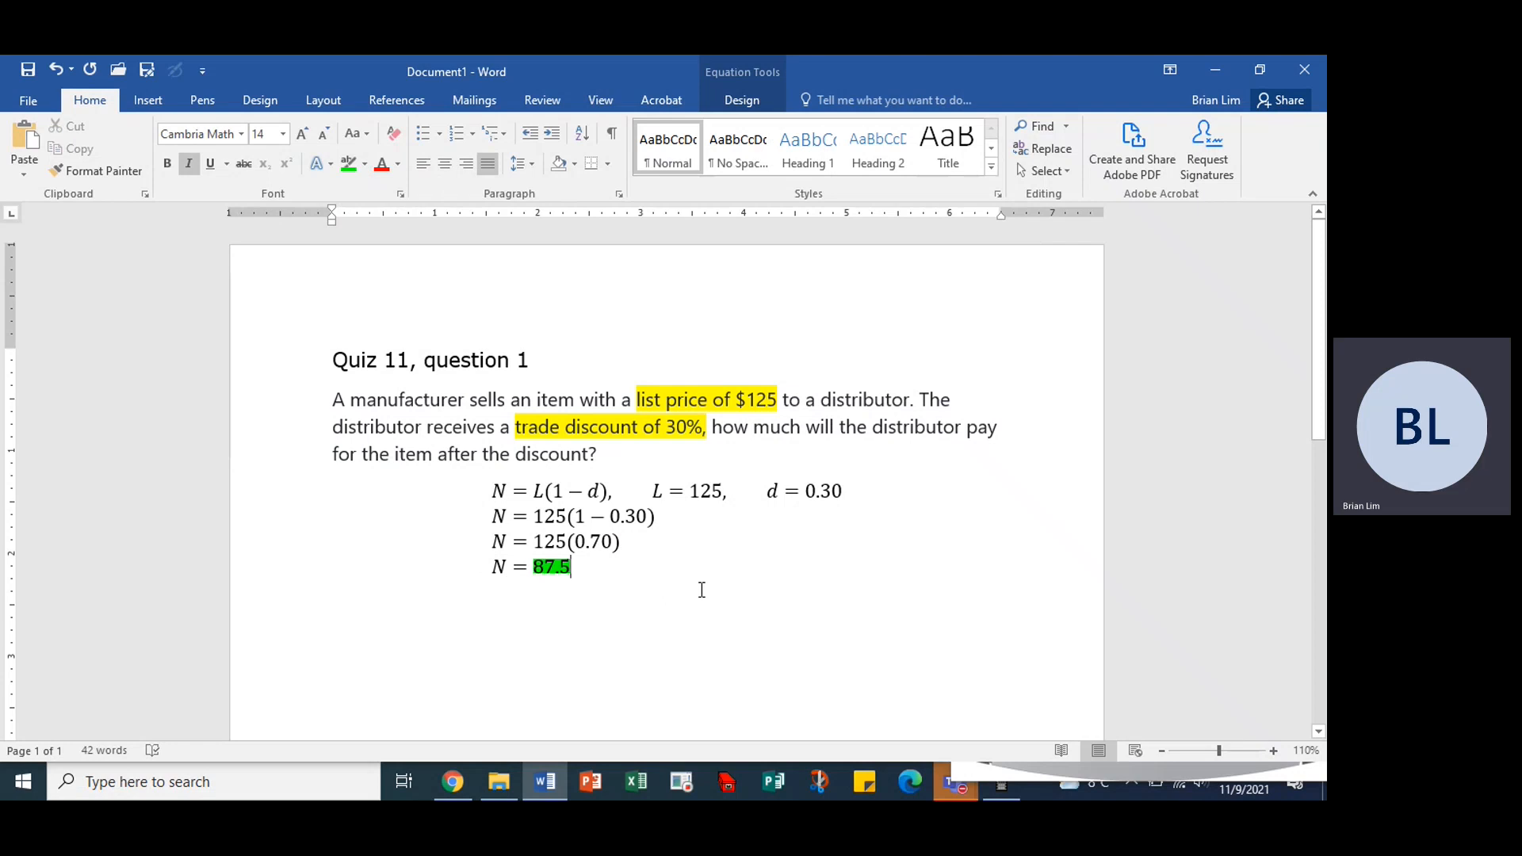
left_click(701, 589)
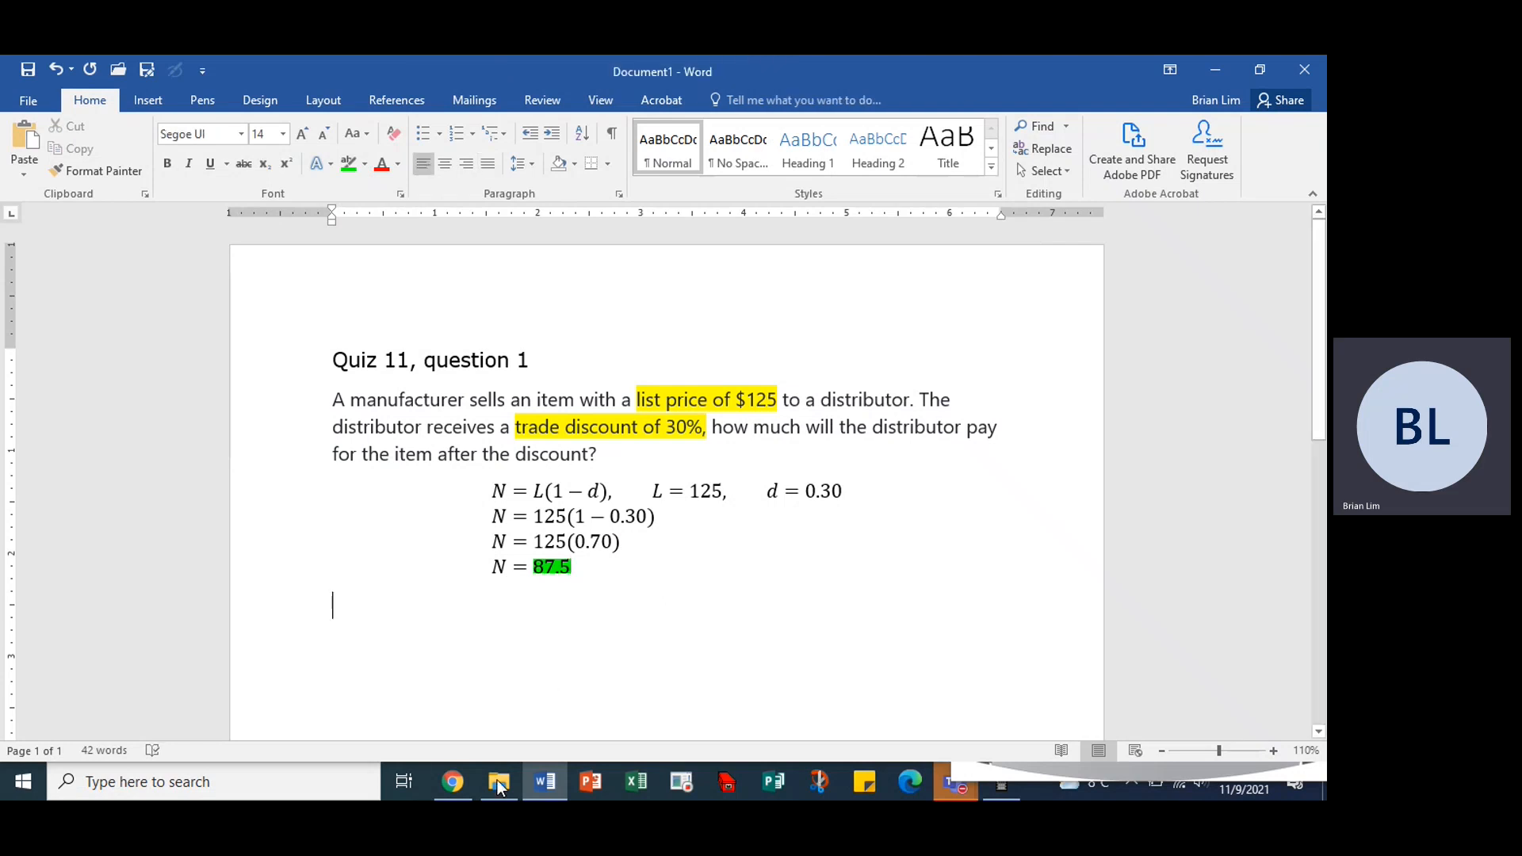
Enter 87.5 as the discounted price in the quiz and submit question 1
left_click(453, 781)
left_click(258, 503)
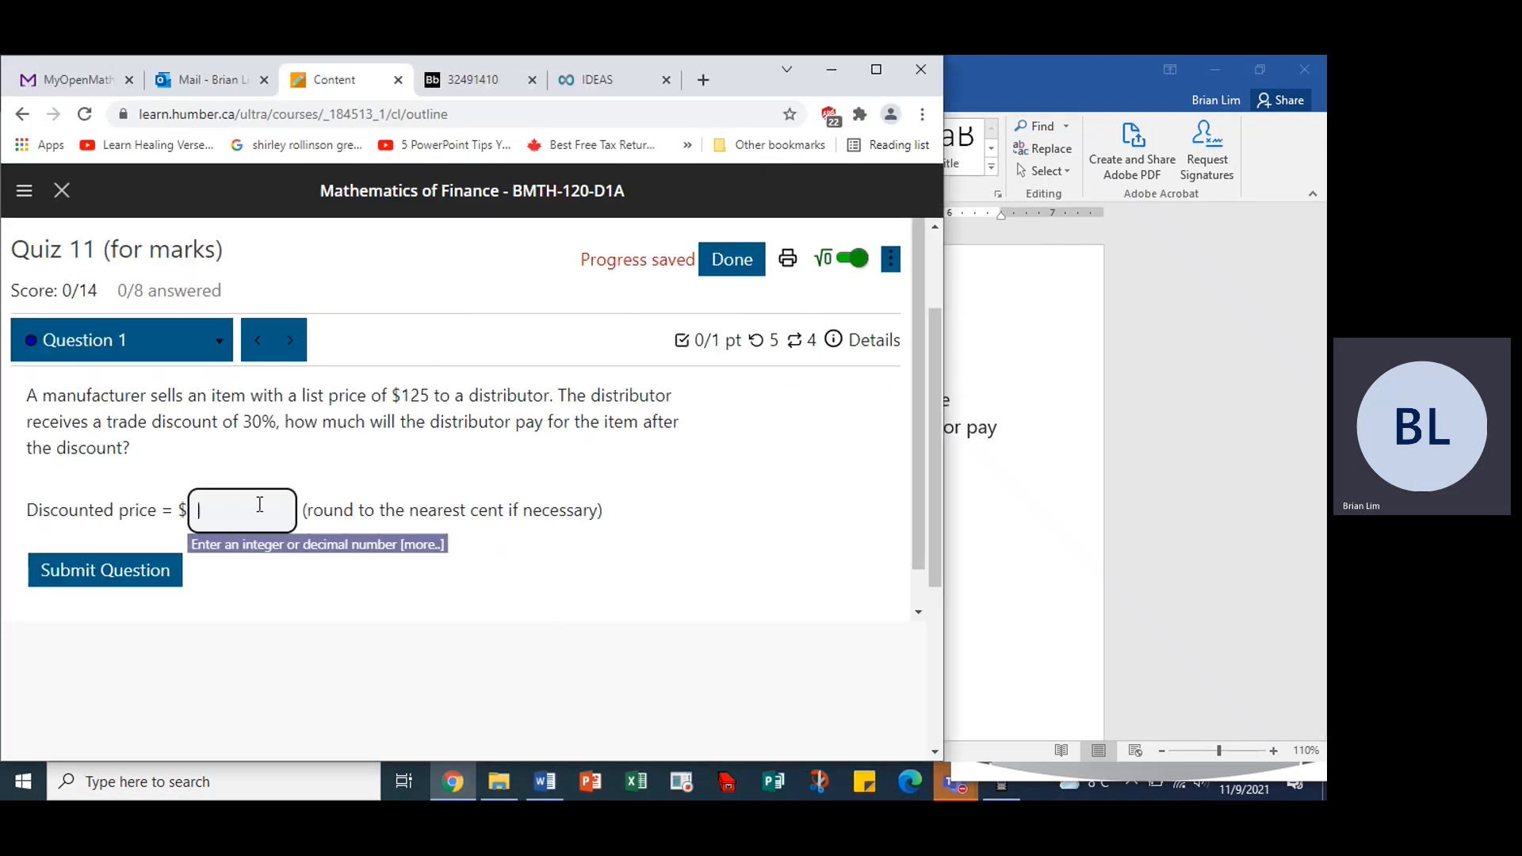
type("87.")
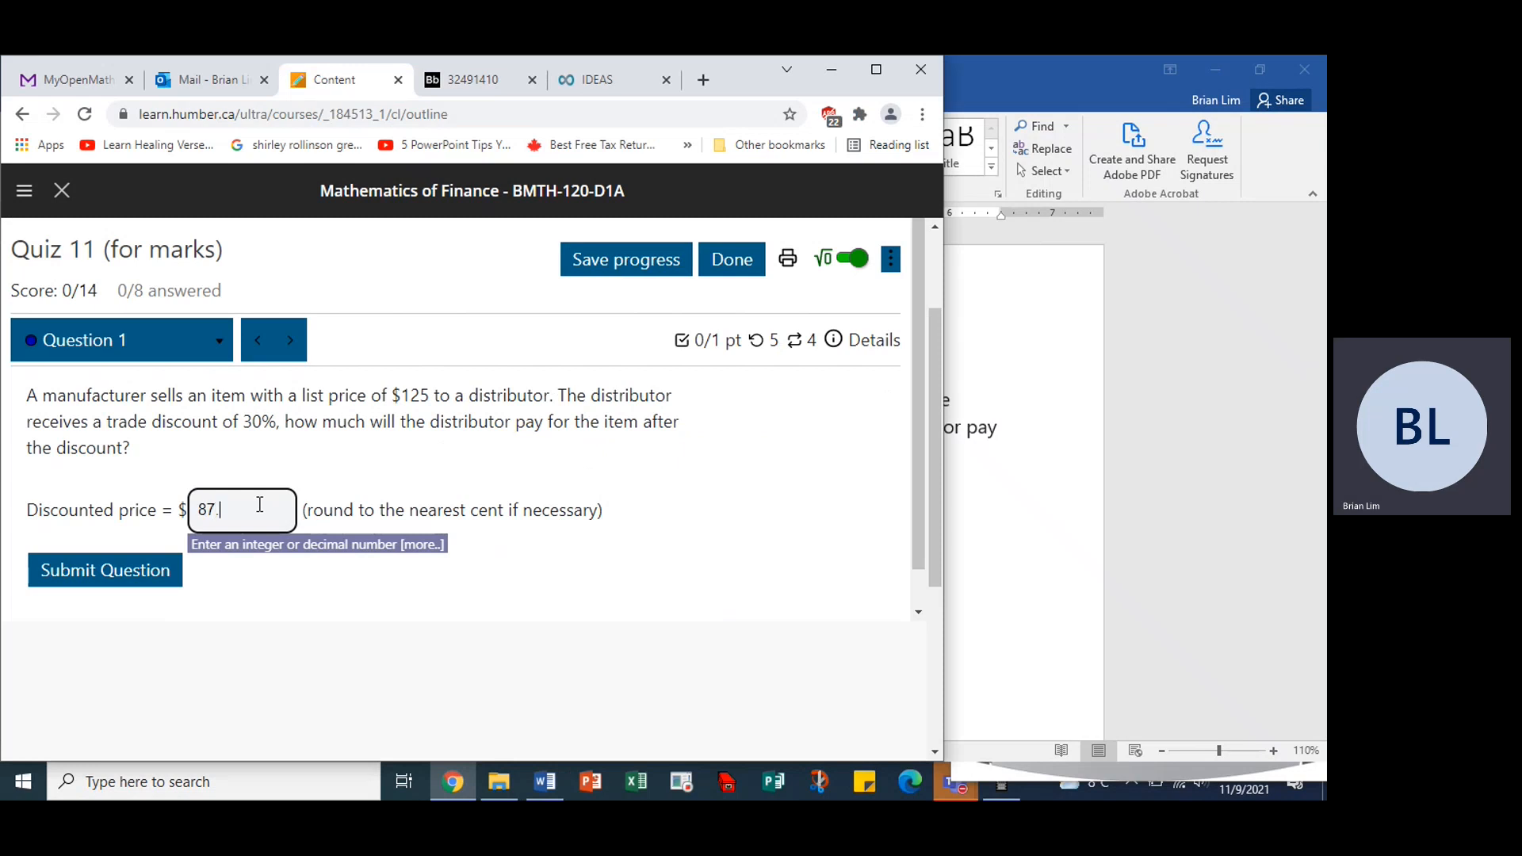
type("5")
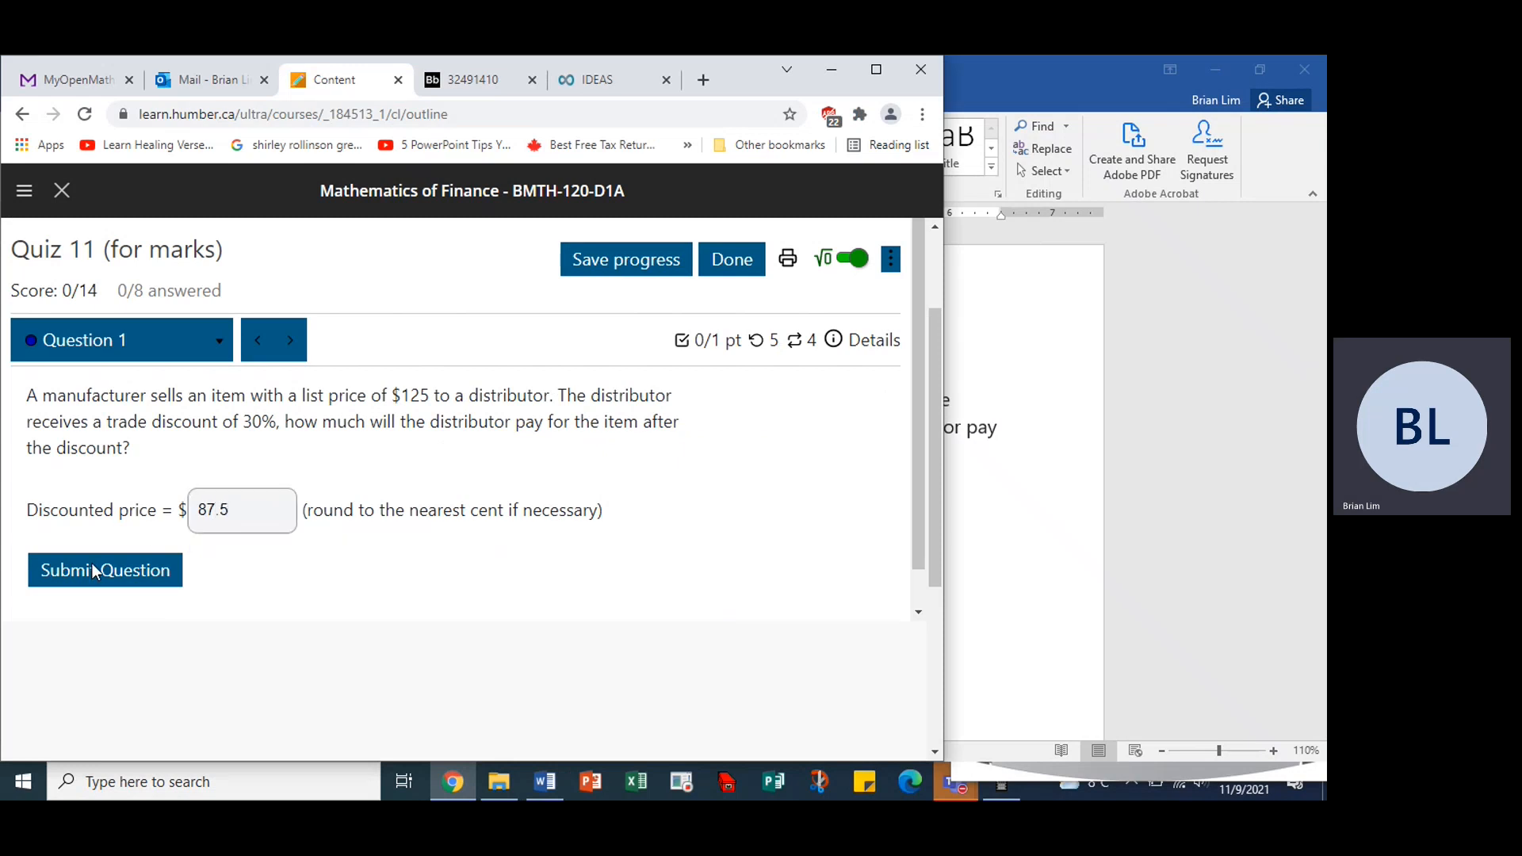
left_click(91, 563)
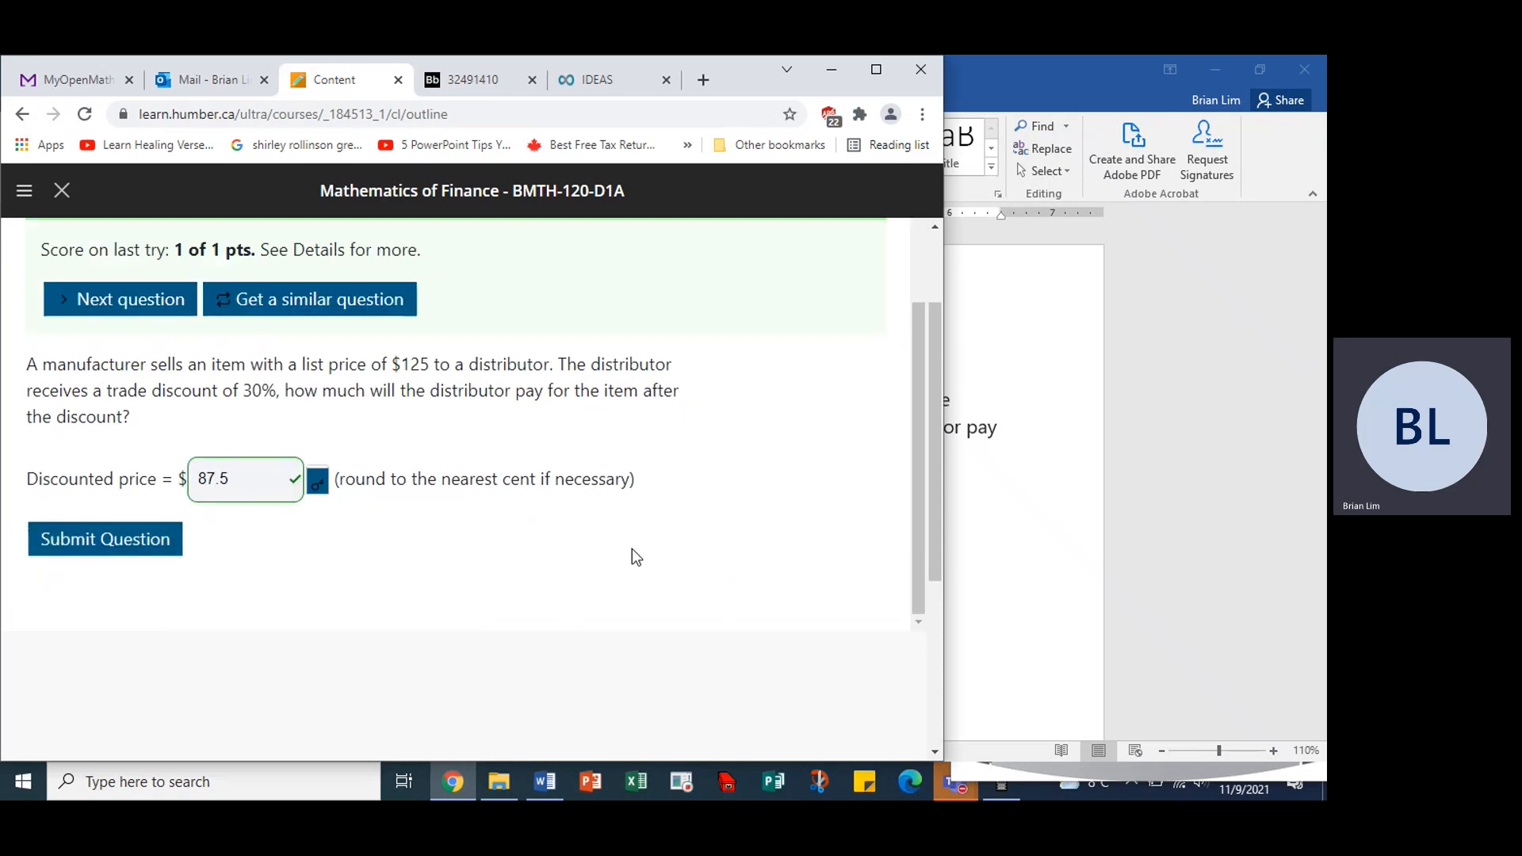
left_click(951, 785)
Bring the Teams meeting forward and show its More actions list
left_click(1039, 688)
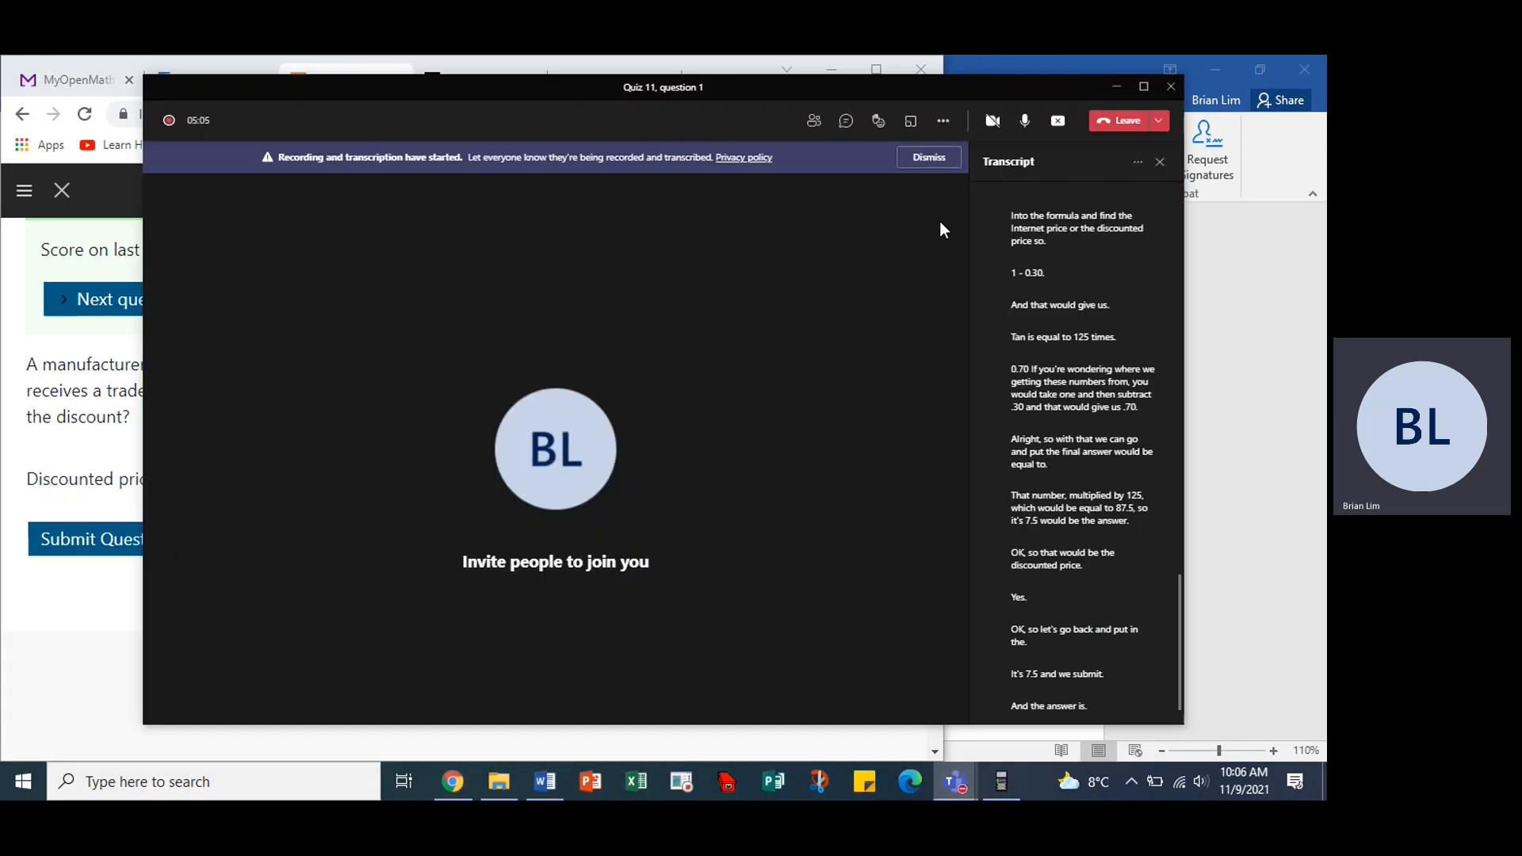
left_click(944, 119)
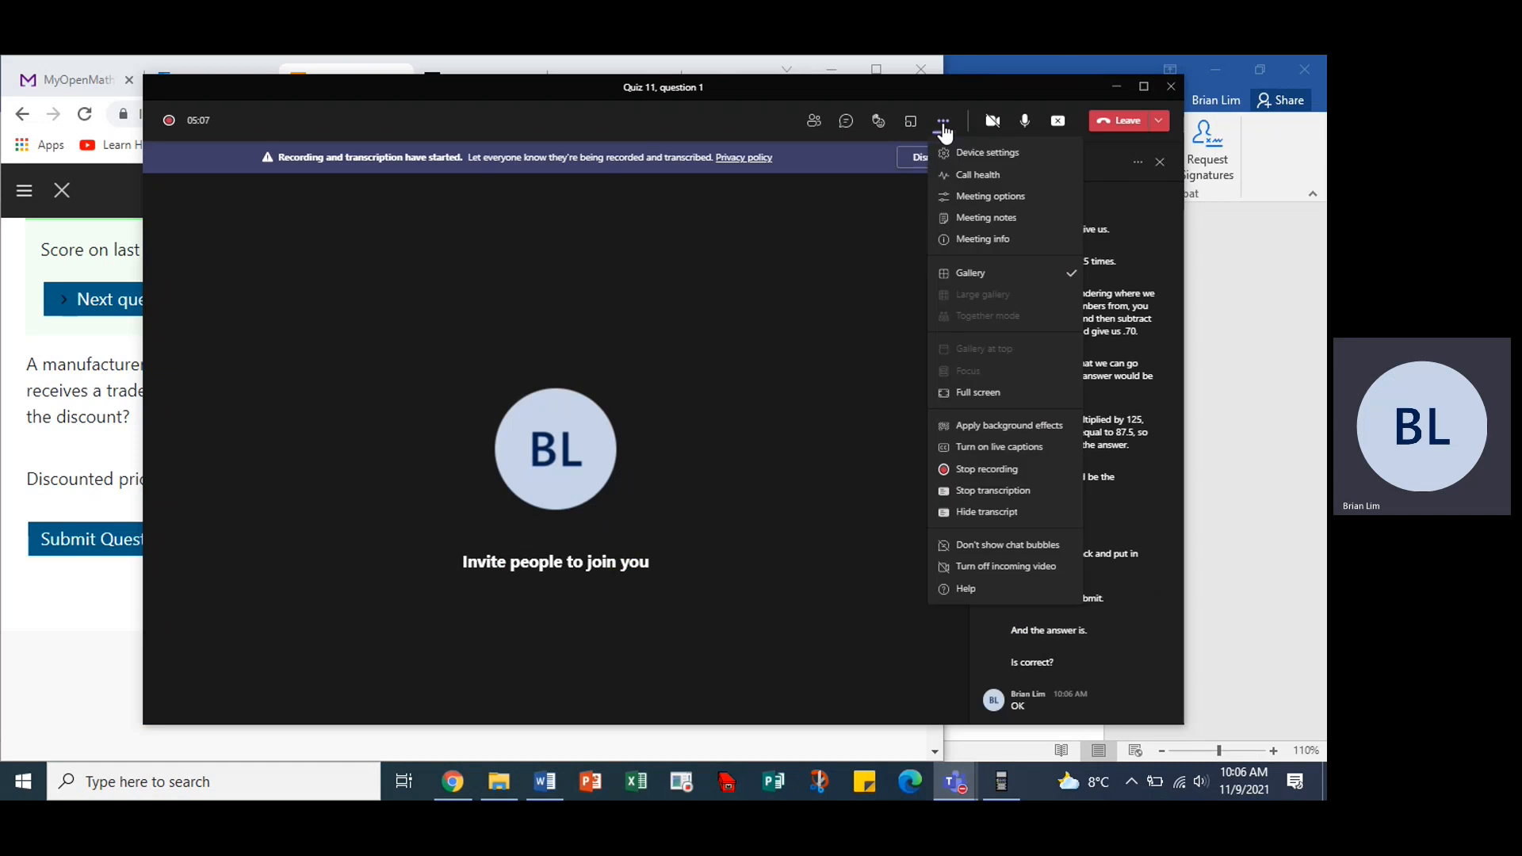